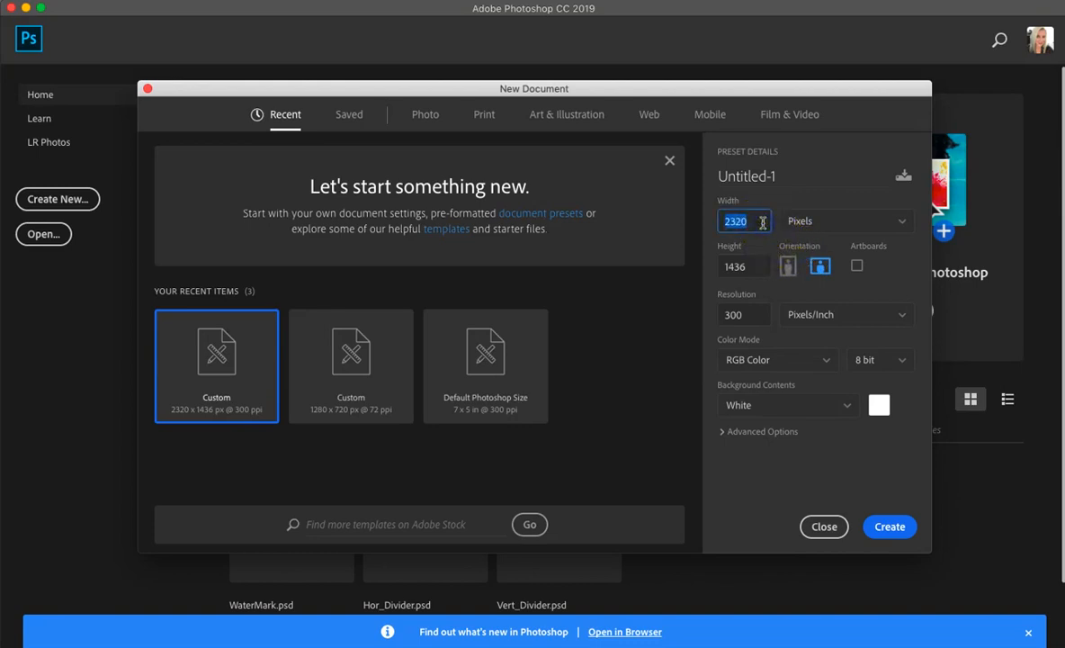
Step: Create a new landscape document of 2320 x 1436 pixels at 300 pixels/inch, RGB Color, with a white background
{"action": "double_click", "coordinate": [754, 266]}
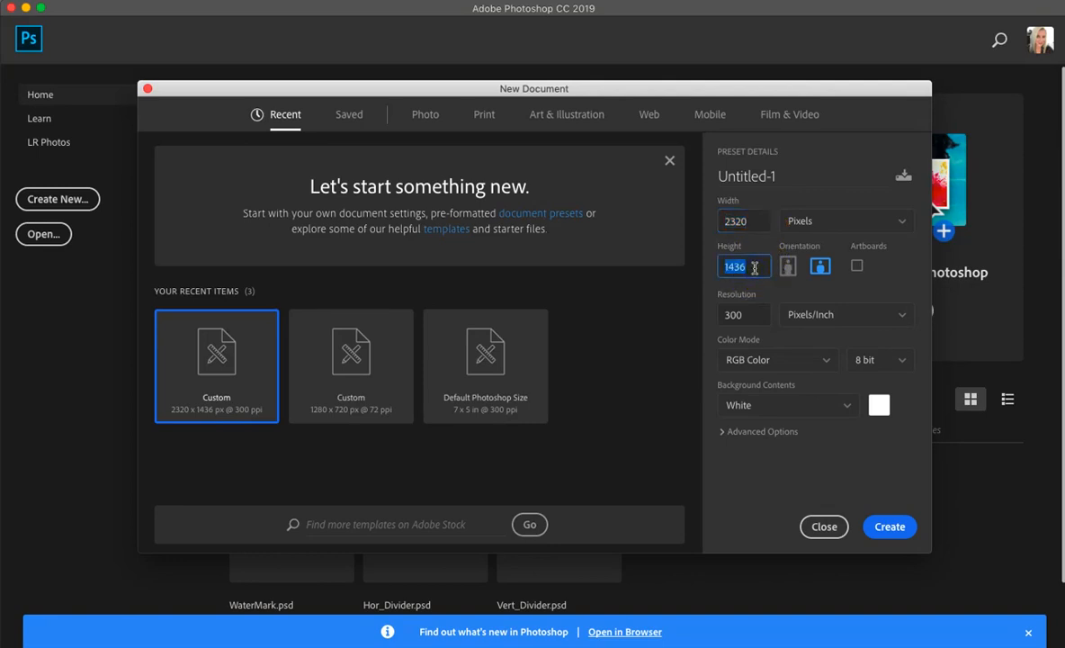
{"action": "double_click", "coordinate": [748, 315]}
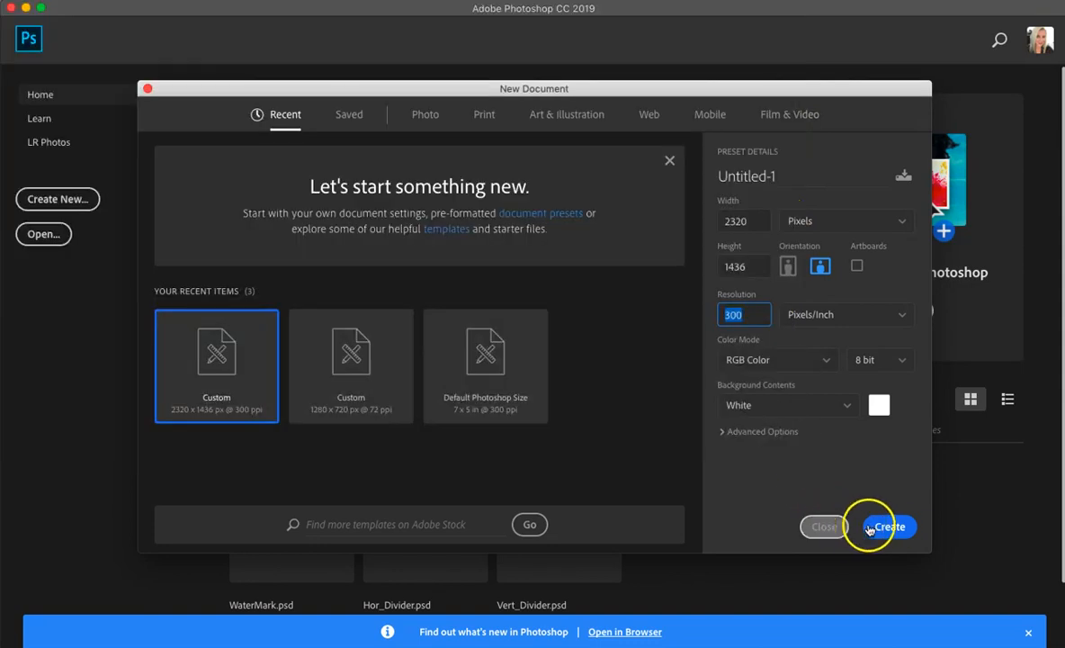
{"action": "left_click", "coordinate": [889, 527]}
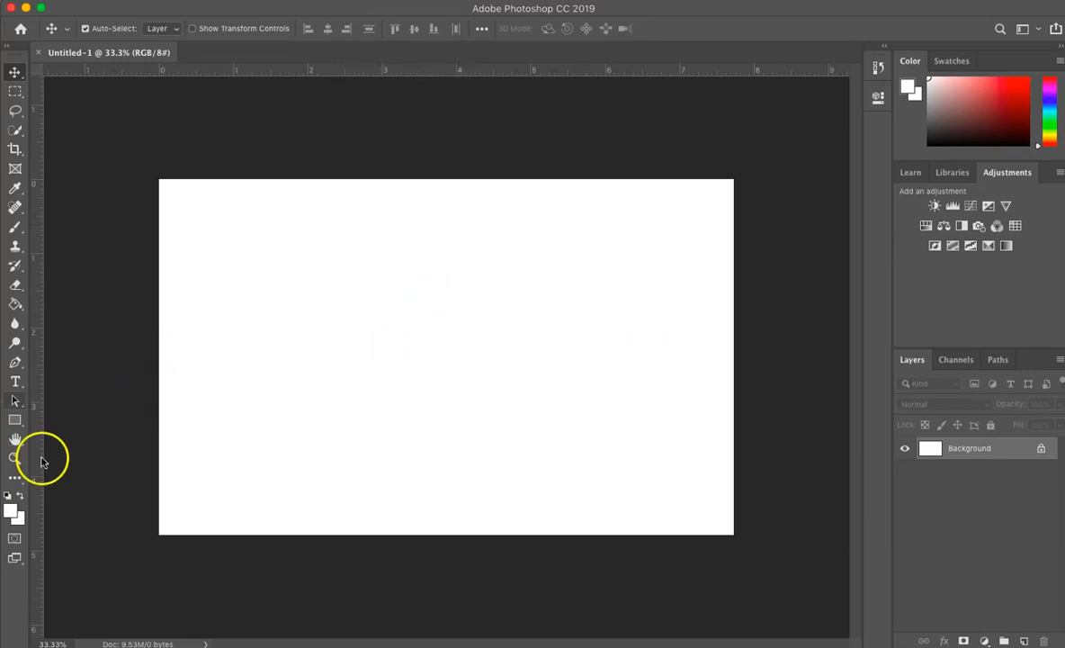
Step: Set the foreground color to the orange-brown hex value A1643B
{"action": "left_click", "coordinate": [12, 510]}
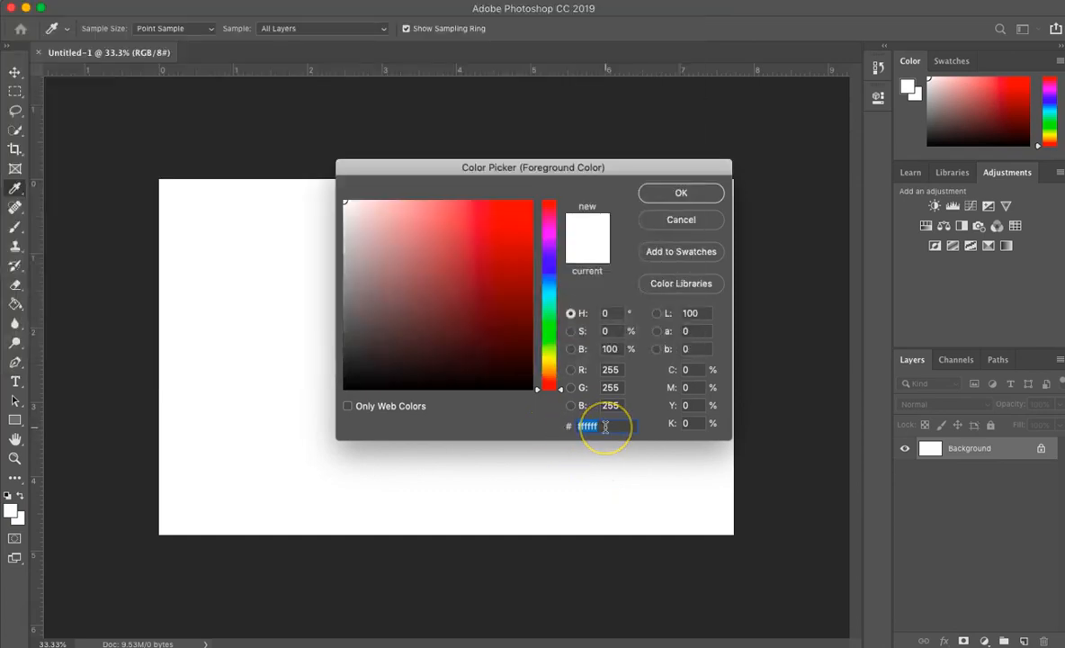
{"action": "type", "text": "A"}
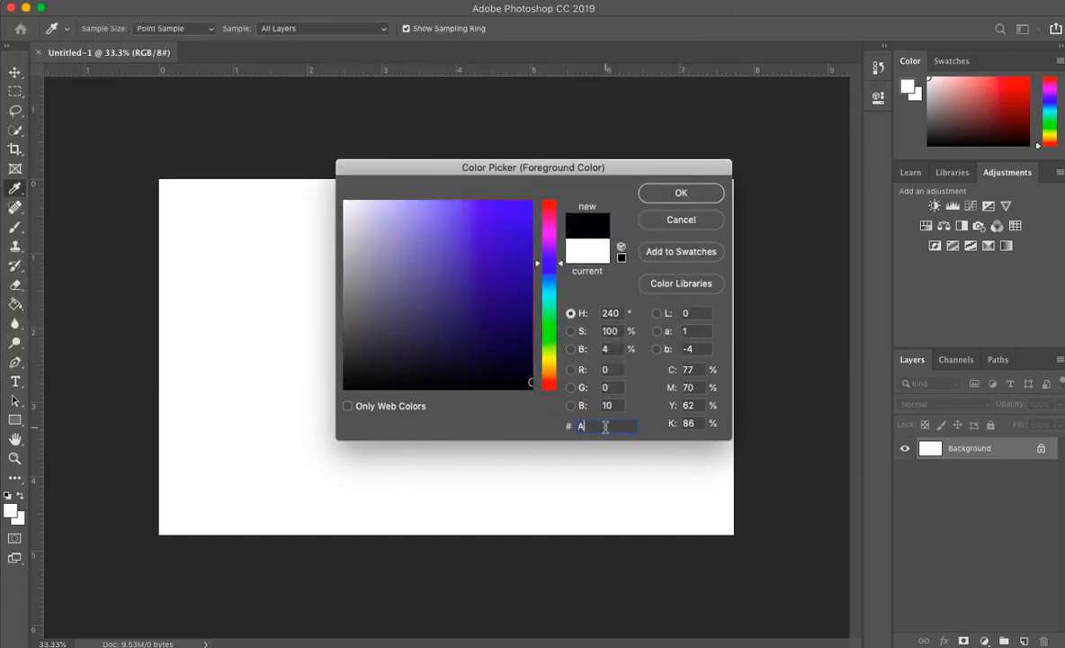
{"action": "type", "text": "1"}
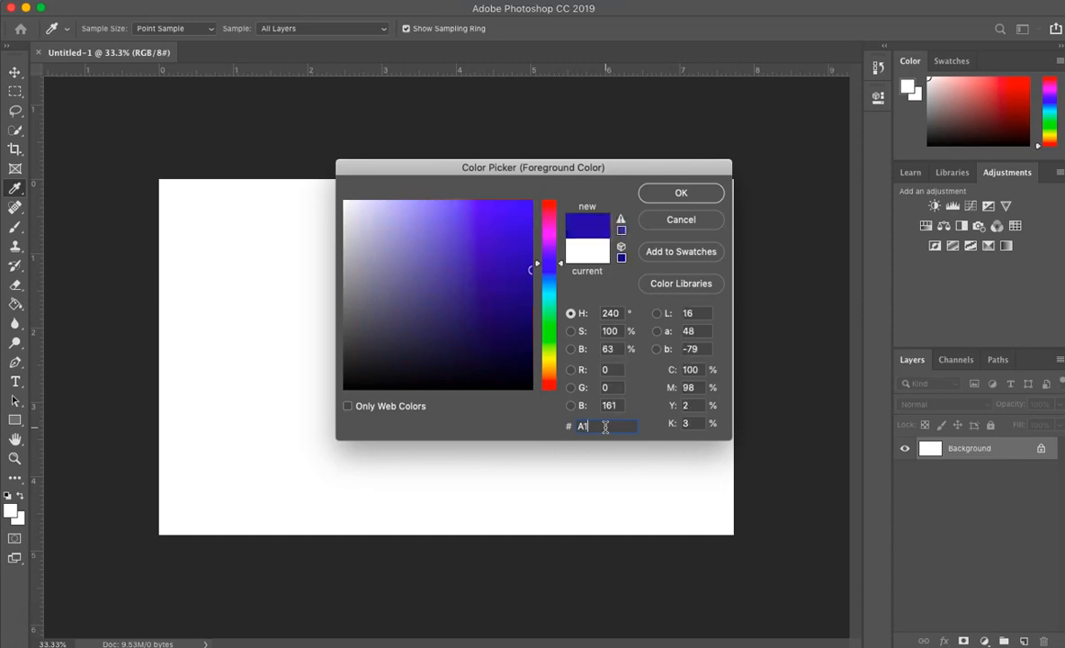
{"action": "type", "text": "6"}
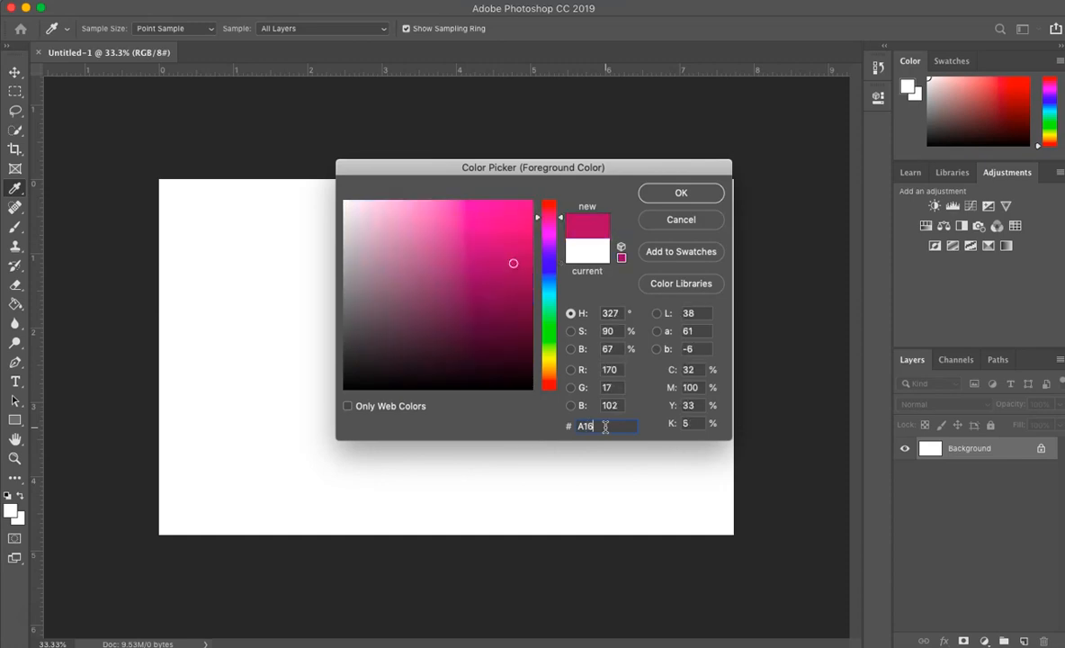
{"action": "type", "text": "43"}
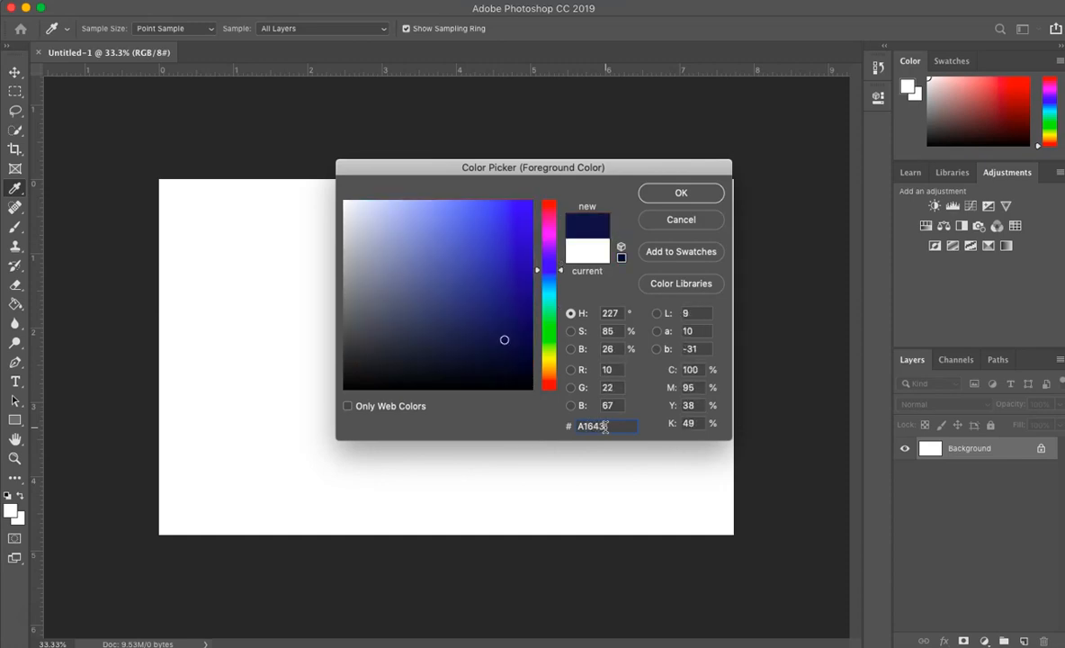
{"action": "type", "text": "B"}
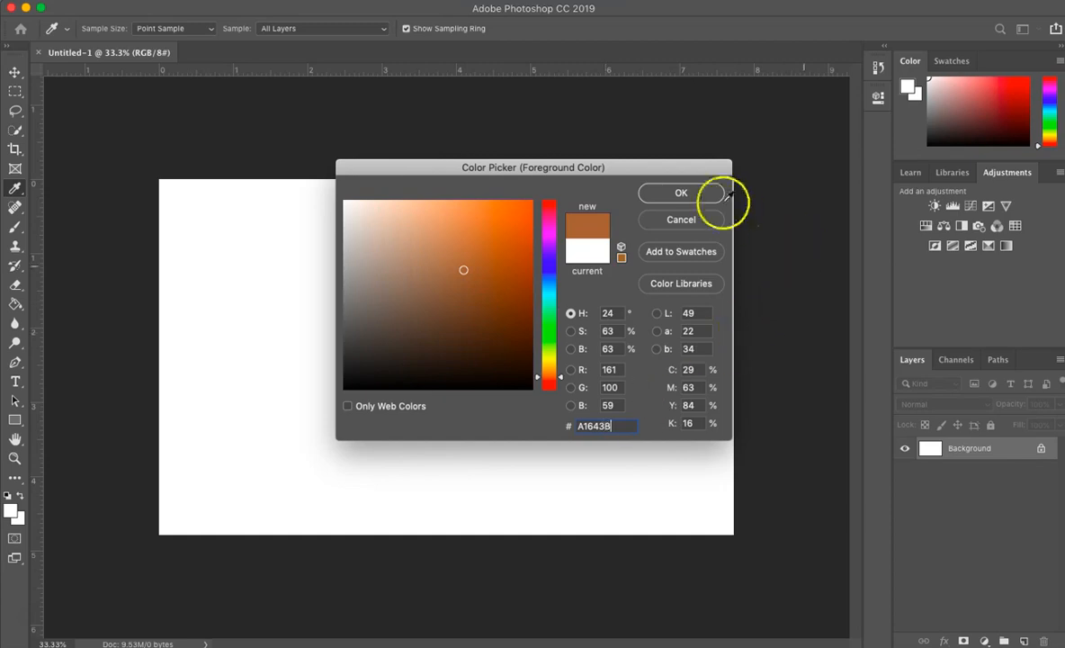
{"action": "left_click", "coordinate": [696, 196]}
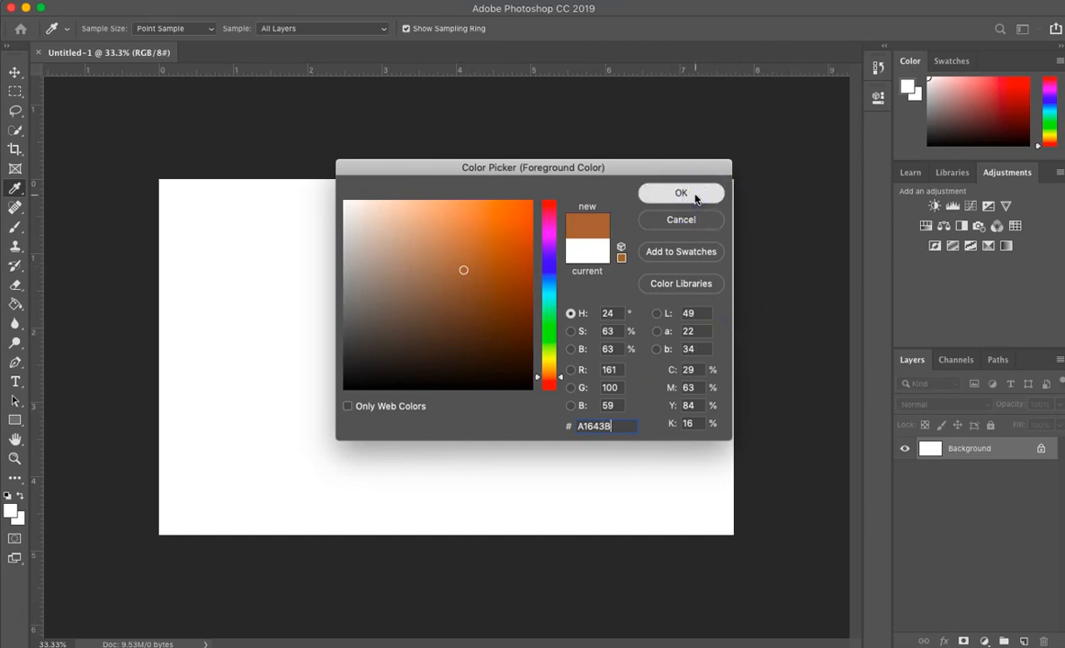
{"action": "left_click", "coordinate": [695, 197]}
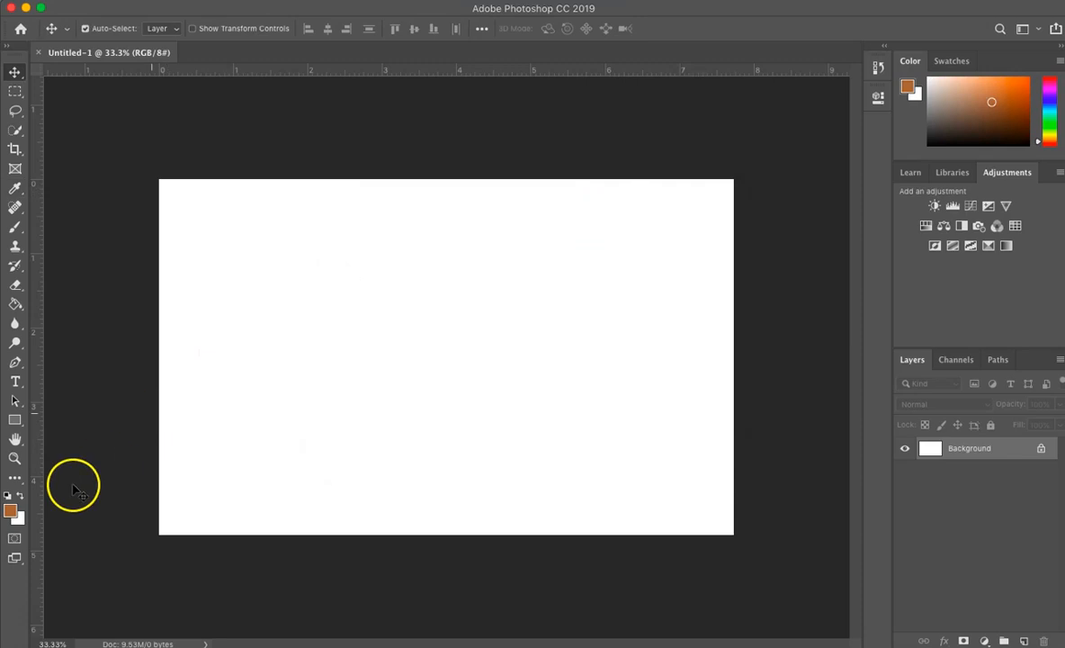
Step: Swap the foreground and background colors and set the new foreground color to the dark brown hex value 211712
{"action": "left_click", "coordinate": [21, 496]}
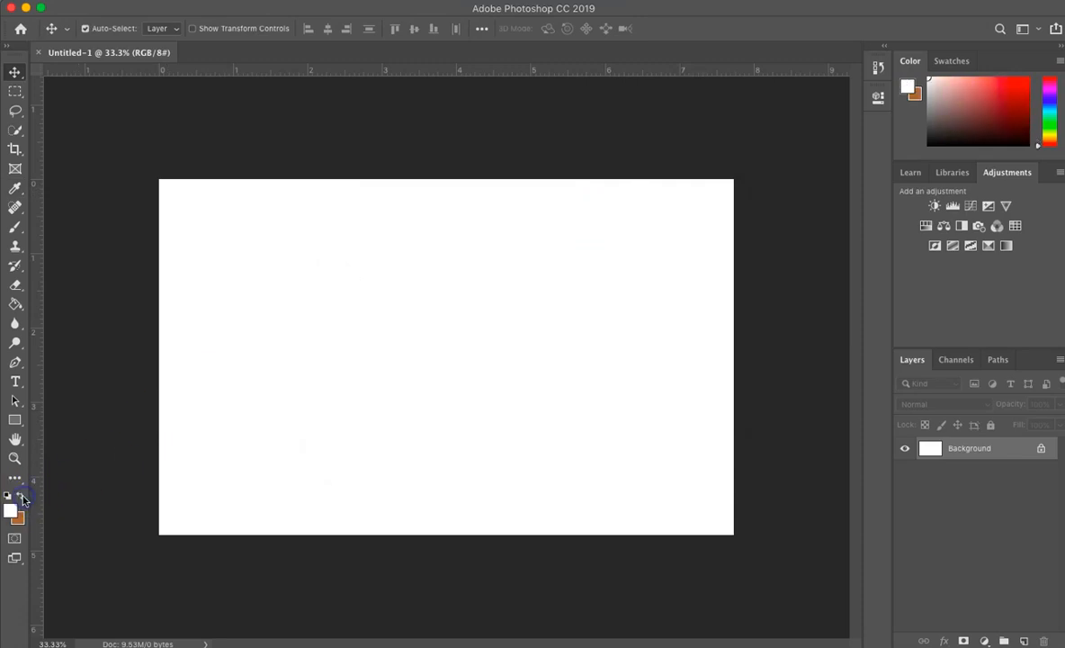
{"action": "left_click", "coordinate": [11, 512]}
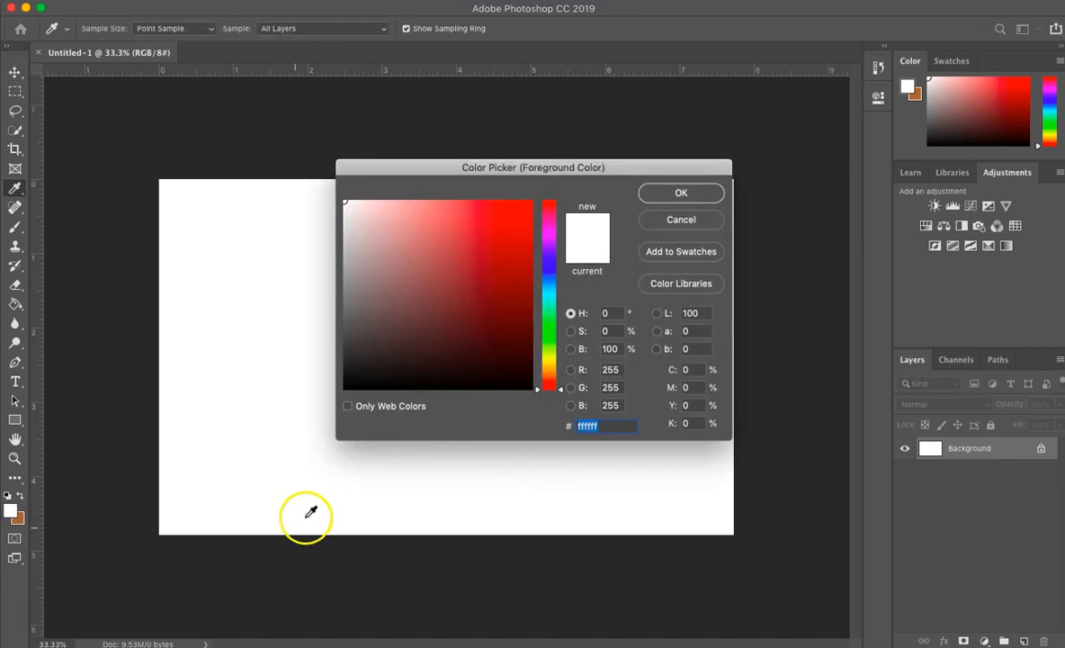
{"action": "type", "text": "2117"}
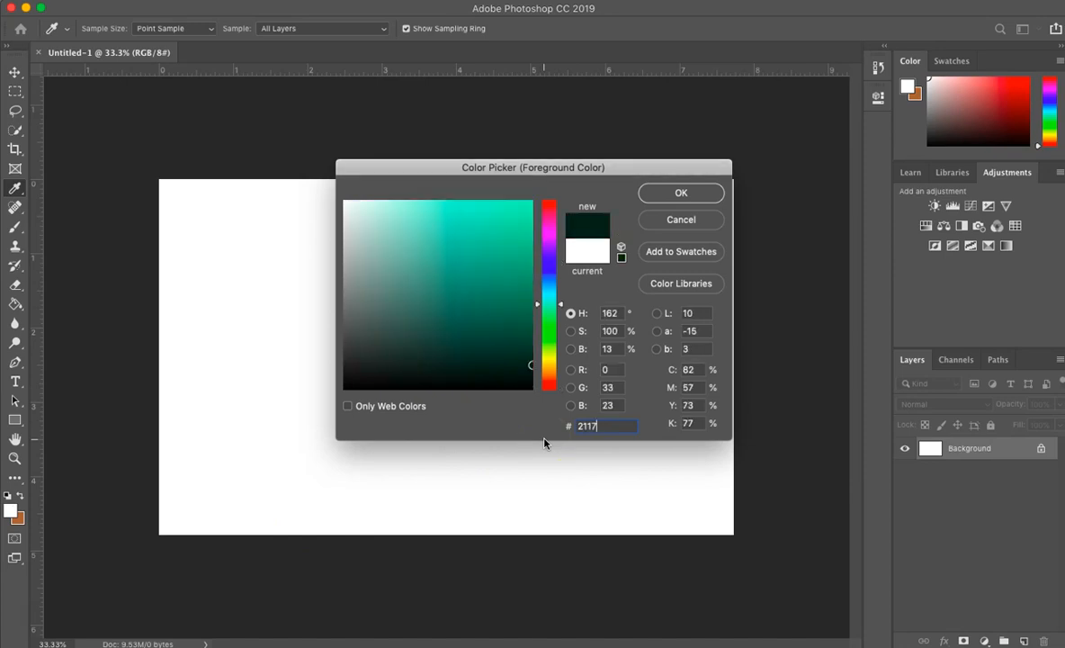
{"action": "type", "text": "12"}
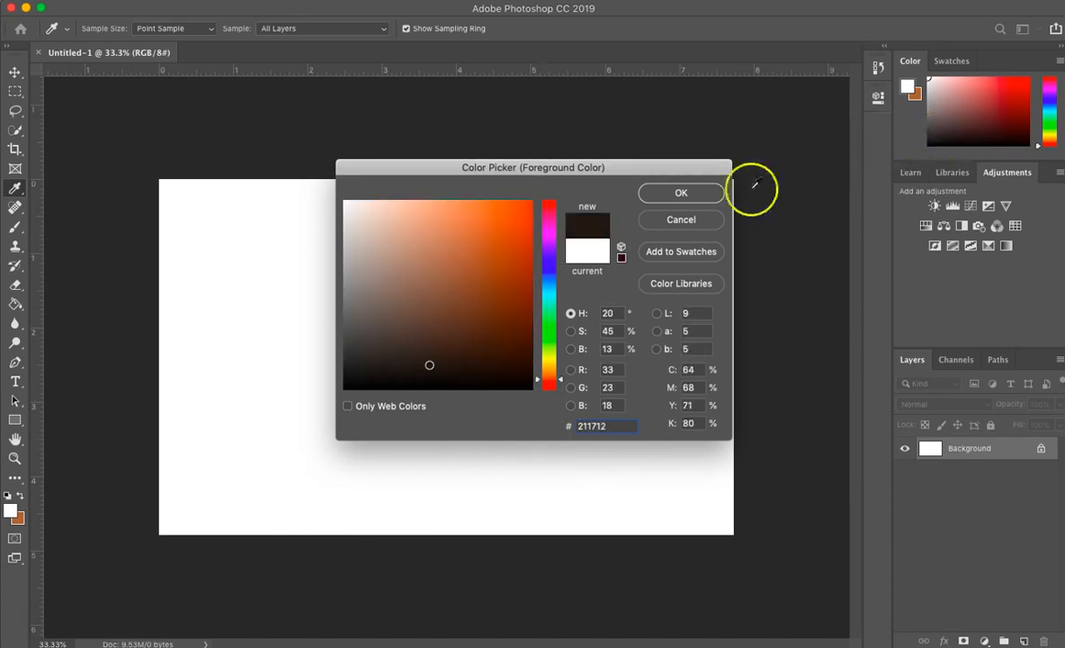
{"action": "left_click", "coordinate": [680, 195]}
{"action": "key", "text": "v"}
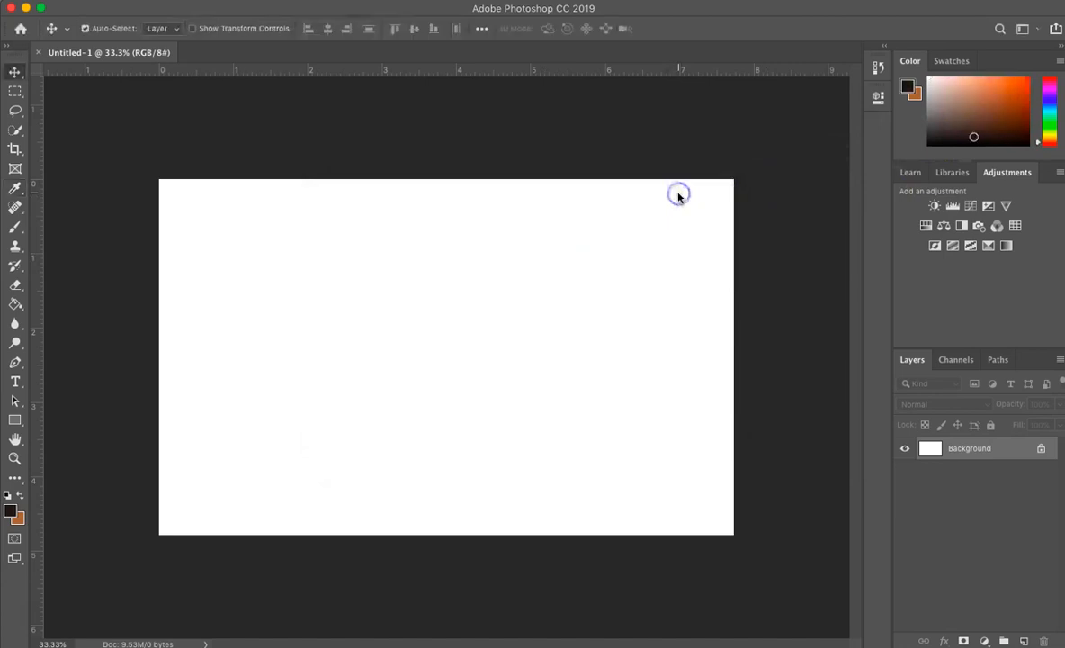
Step: Bring the orange-brown back to the foreground and fill the whole canvas with it using the Paint Bucket Tool
{"action": "left_click", "coordinate": [21, 495]}
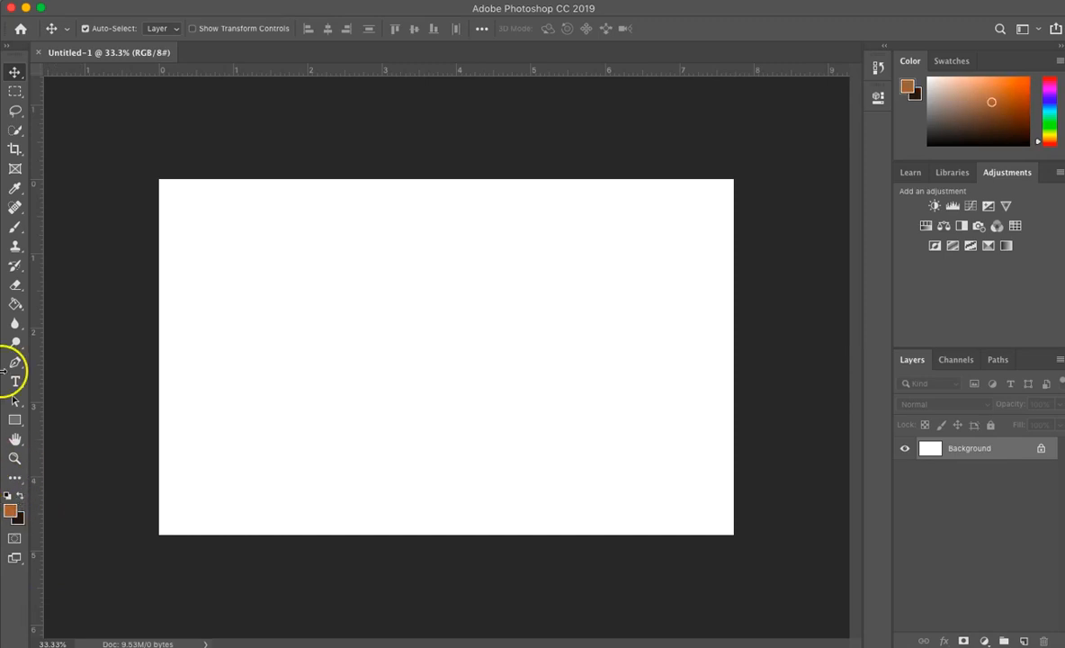
{"action": "left_click", "coordinate": [15, 305]}
{"action": "right_click", "coordinate": [15, 305]}
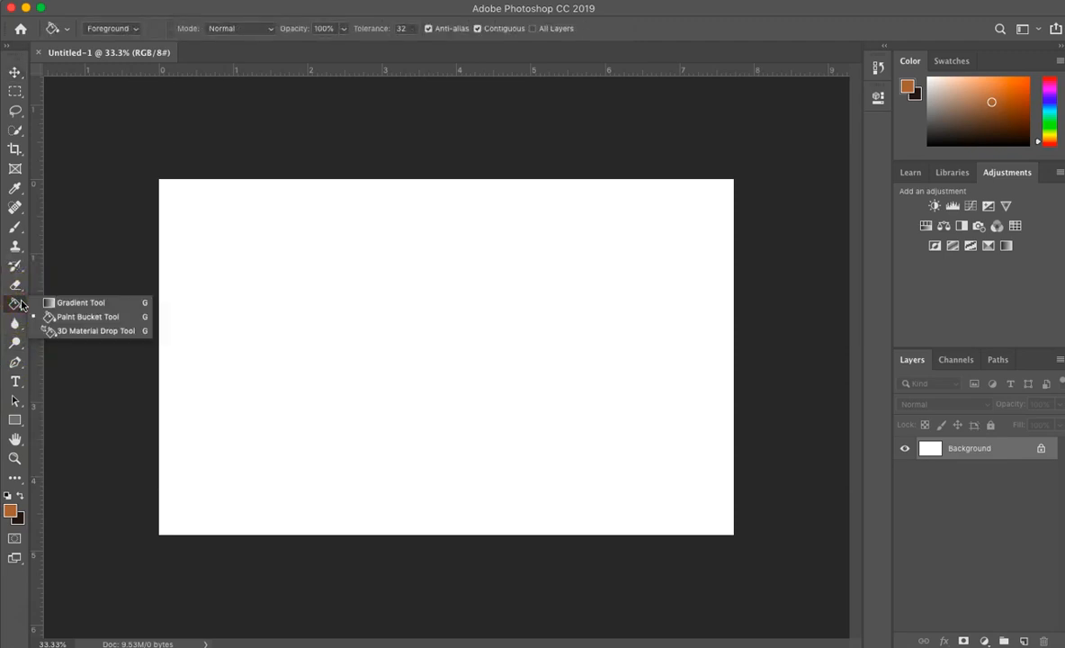
{"action": "left_click", "coordinate": [91, 318]}
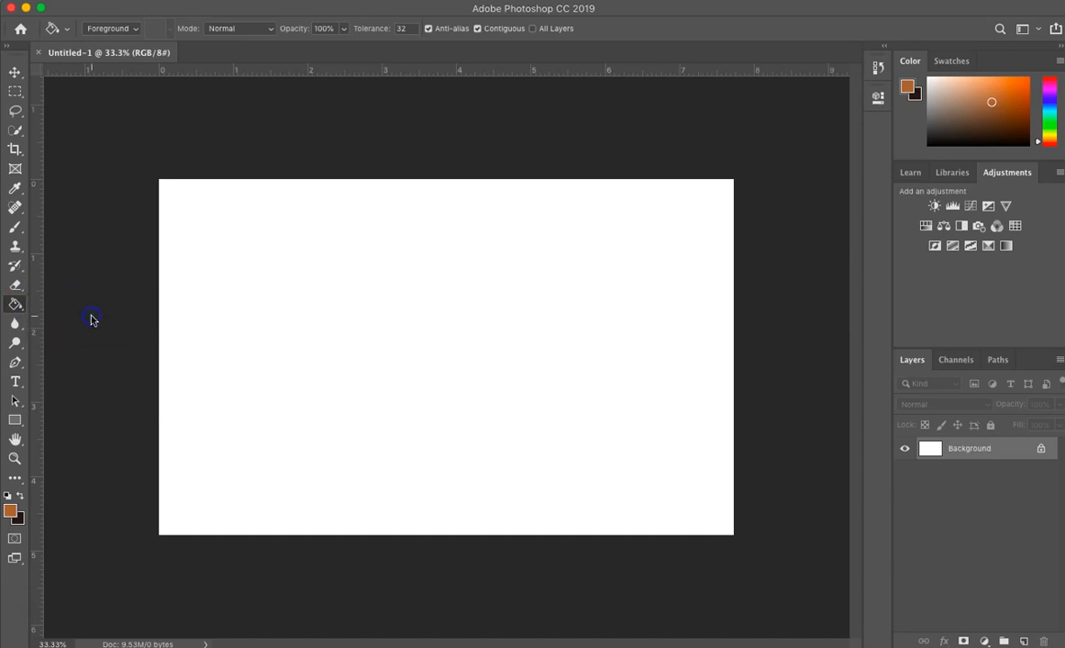
{"action": "left_click", "coordinate": [415, 312]}
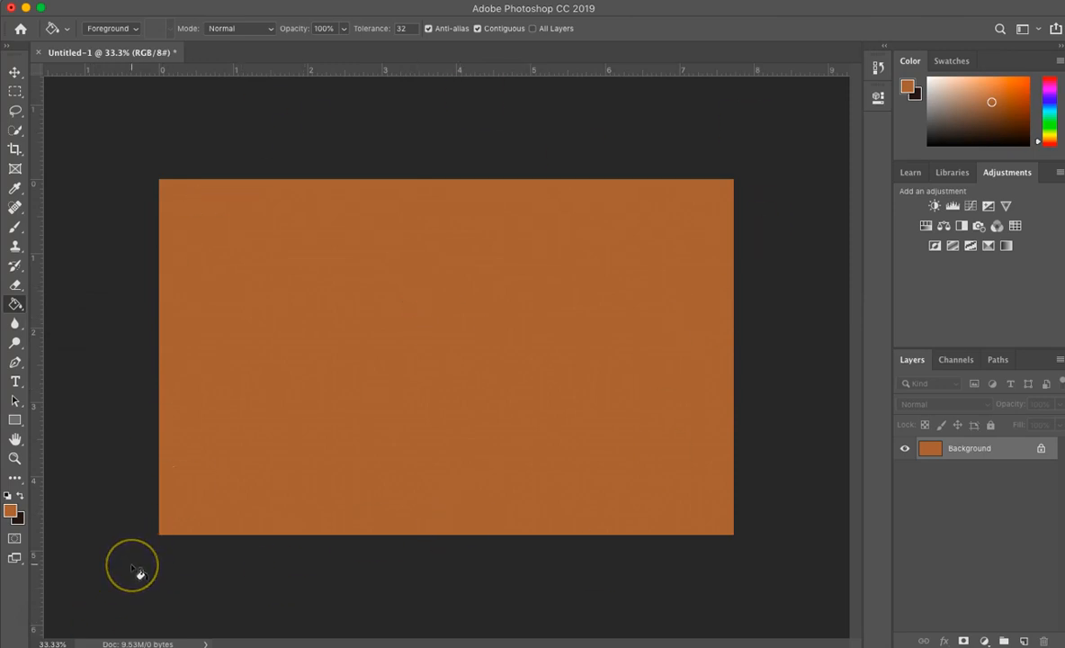
Step: Paint a broad diagonal dark brown area across the canvas with a 500 px brush at 50% hardness, leaving opposite corners orange-brown
{"action": "left_click", "coordinate": [21, 496]}
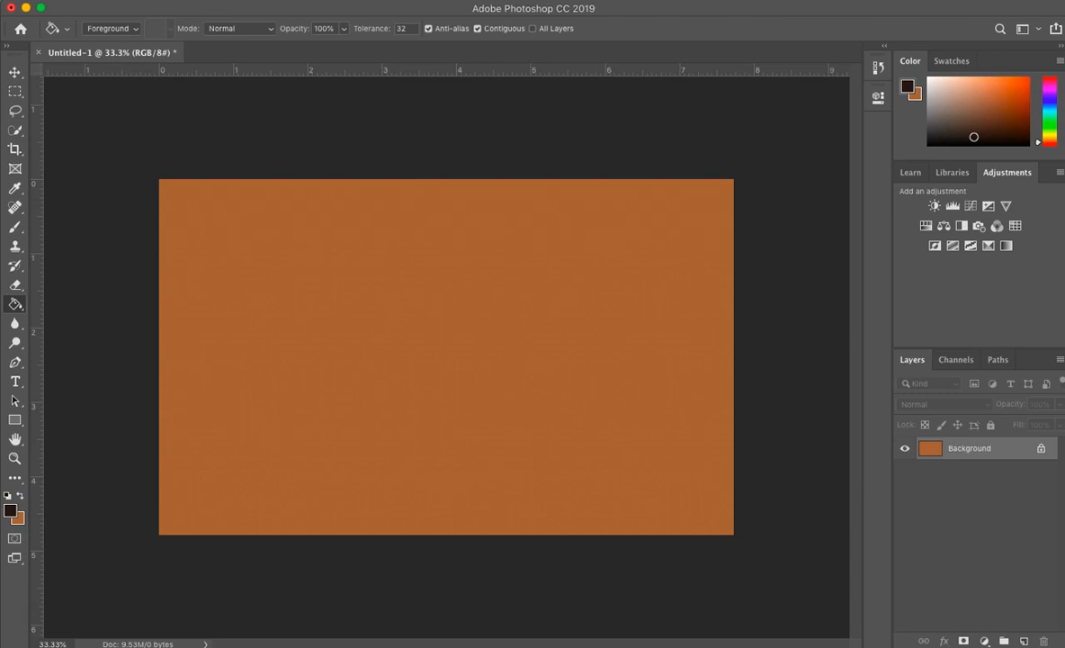
{"action": "left_click", "coordinate": [16, 226]}
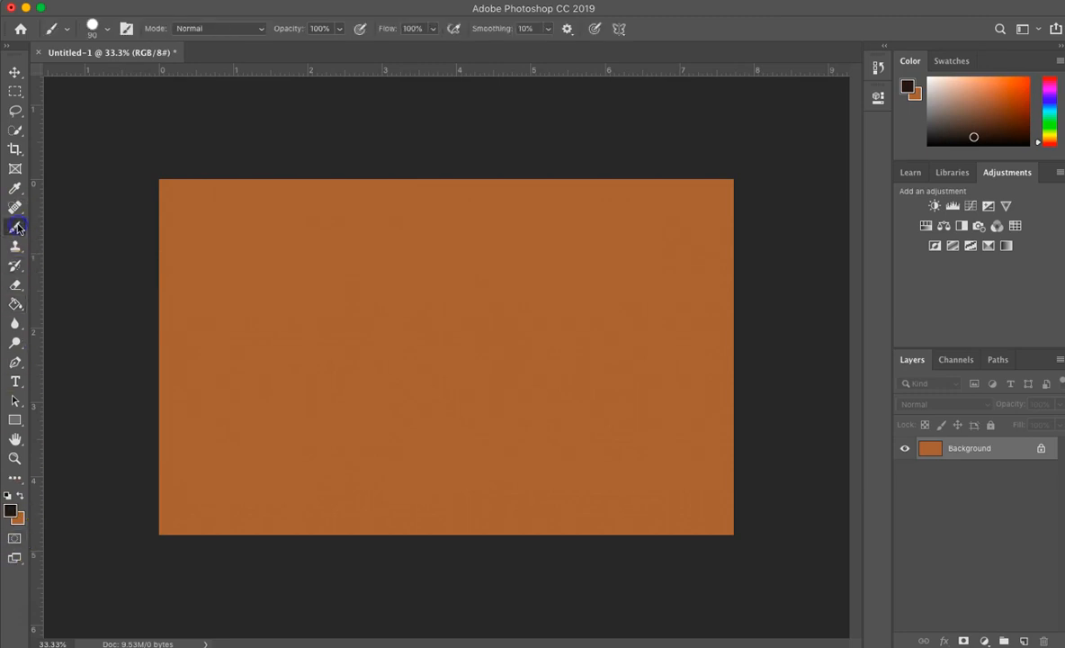
{"action": "left_click", "coordinate": [108, 31]}
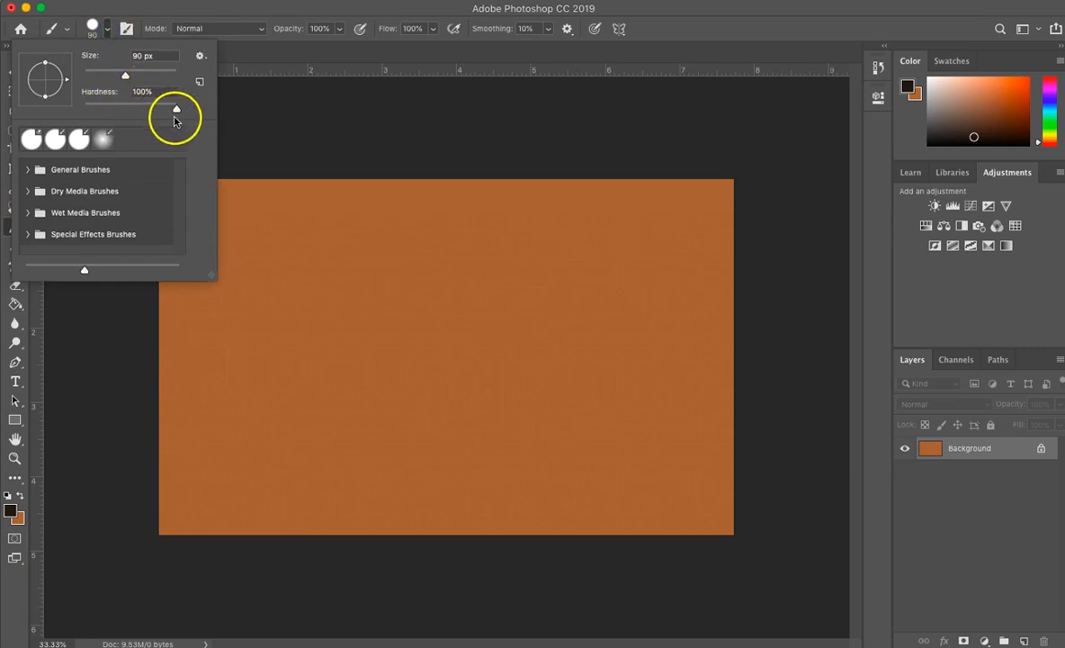
{"action": "left_click_drag", "start_coordinate": [176, 108], "coordinate": [139, 107]}
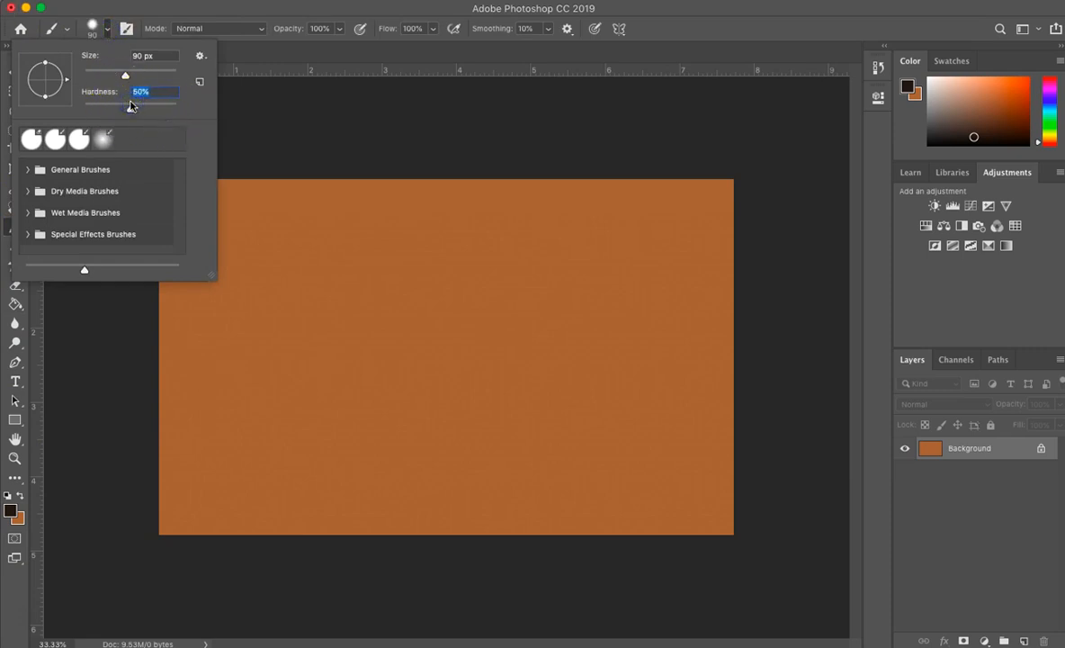
{"action": "left_click", "coordinate": [673, 29]}
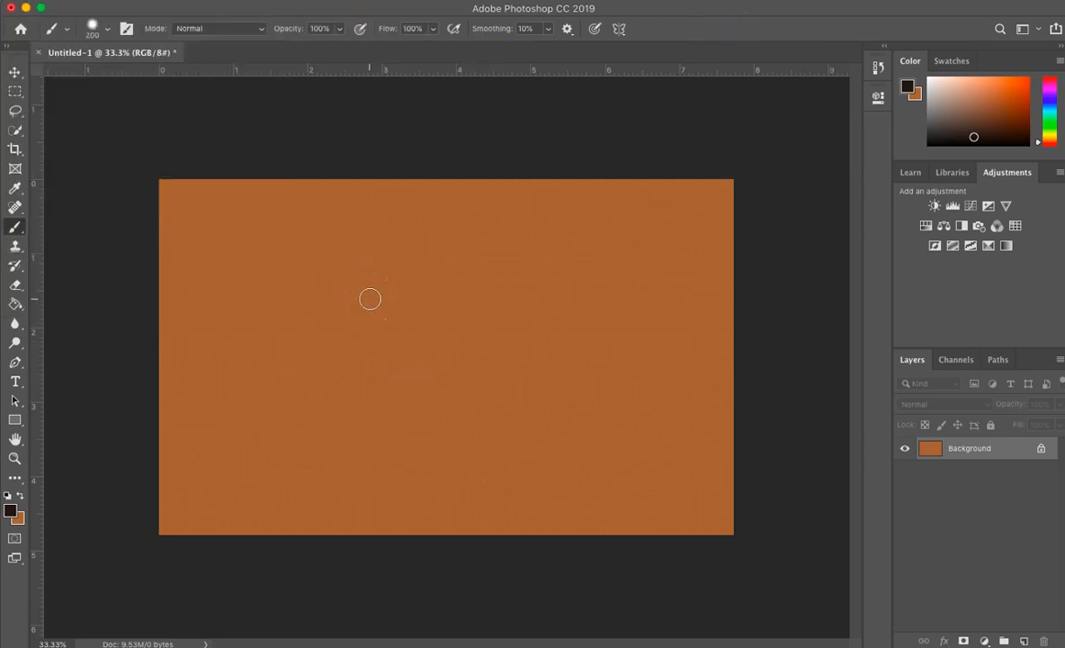
{"action": "mouse_move", "coordinate": [200, 442]}
{"action": "left_mouse_down"}
{"action": "mouse_move", "coordinate": [280, 352]}
{"action": "mouse_move", "coordinate": [464, 188]}
{"action": "mouse_move", "coordinate": [592, 295]}
{"action": "mouse_move", "coordinate": [500, 464]}
{"action": "mouse_move", "coordinate": [313, 554]}
{"action": "mouse_move", "coordinate": [130, 547]}
{"action": "mouse_move", "coordinate": [197, 514]}
{"action": "mouse_move", "coordinate": [290, 421]}
{"action": "mouse_move", "coordinate": [385, 439]}
{"action": "mouse_move", "coordinate": [613, 228]}
{"action": "mouse_move", "coordinate": [407, 327]}
{"action": "mouse_move", "coordinate": [228, 488]}
{"action": "mouse_move", "coordinate": [297, 481]}
{"action": "left_mouse_up"}
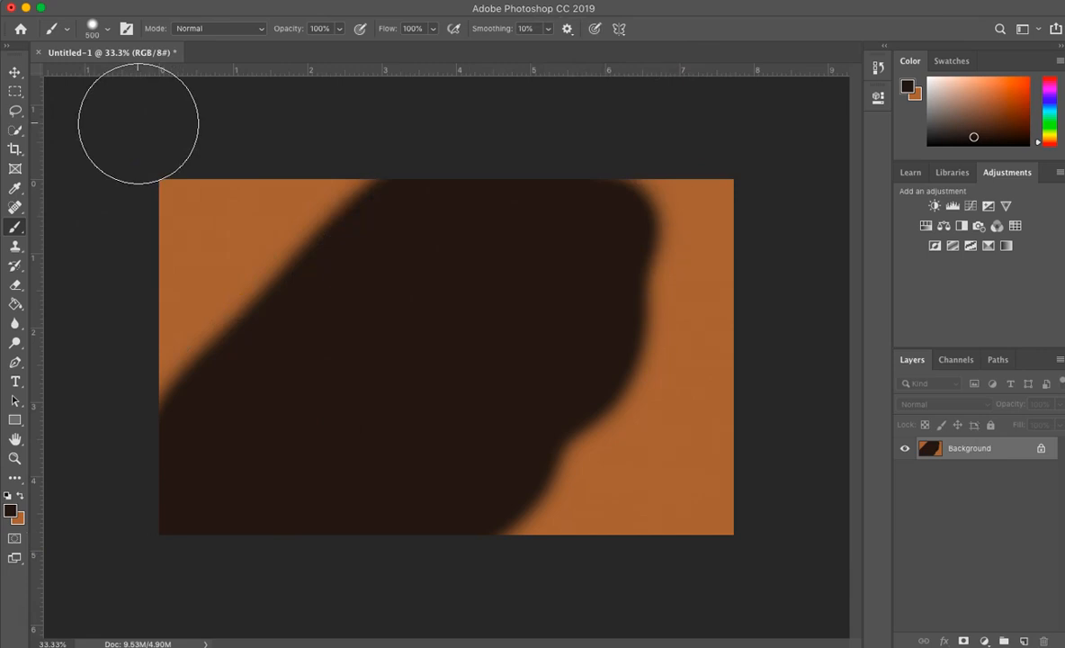
Step: Open the Background layer in the Liquify filter and enlarge the Forward Warp Tool's brush to 500
{"action": "left_click", "coordinate": [16, 73]}
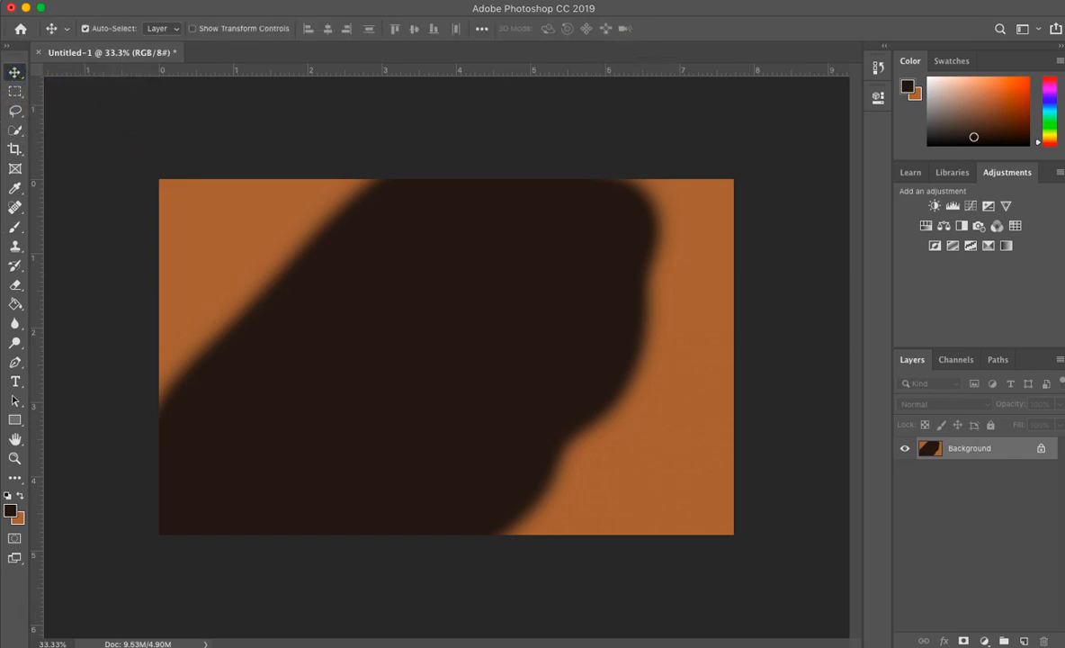
{"action": "left_click", "coordinate": [364, 0]}
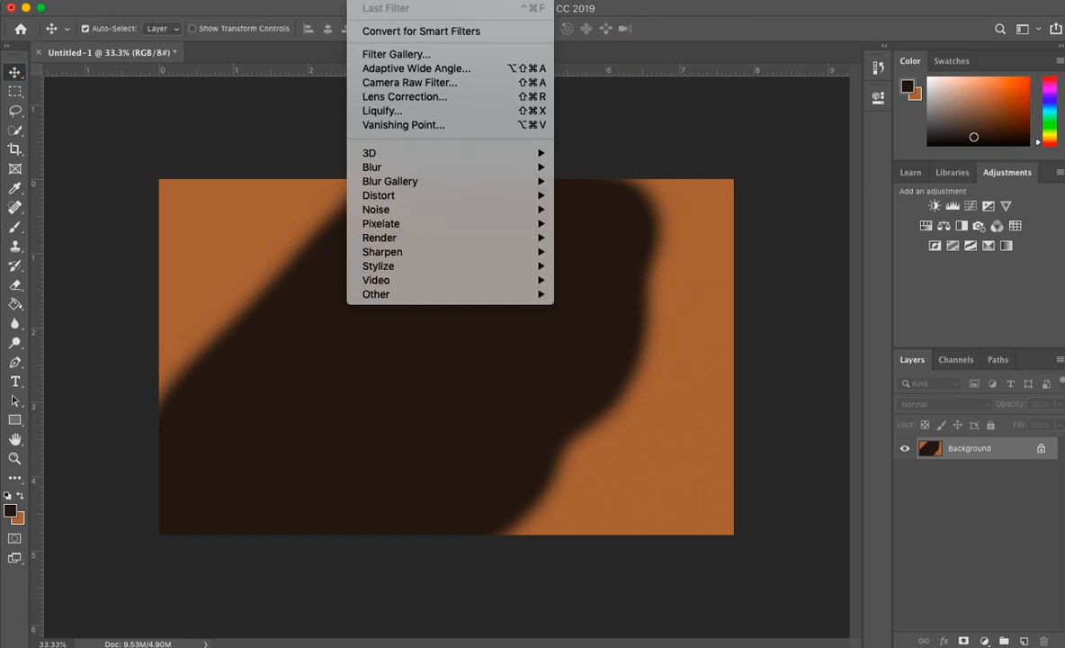
{"action": "left_click", "coordinate": [377, 112]}
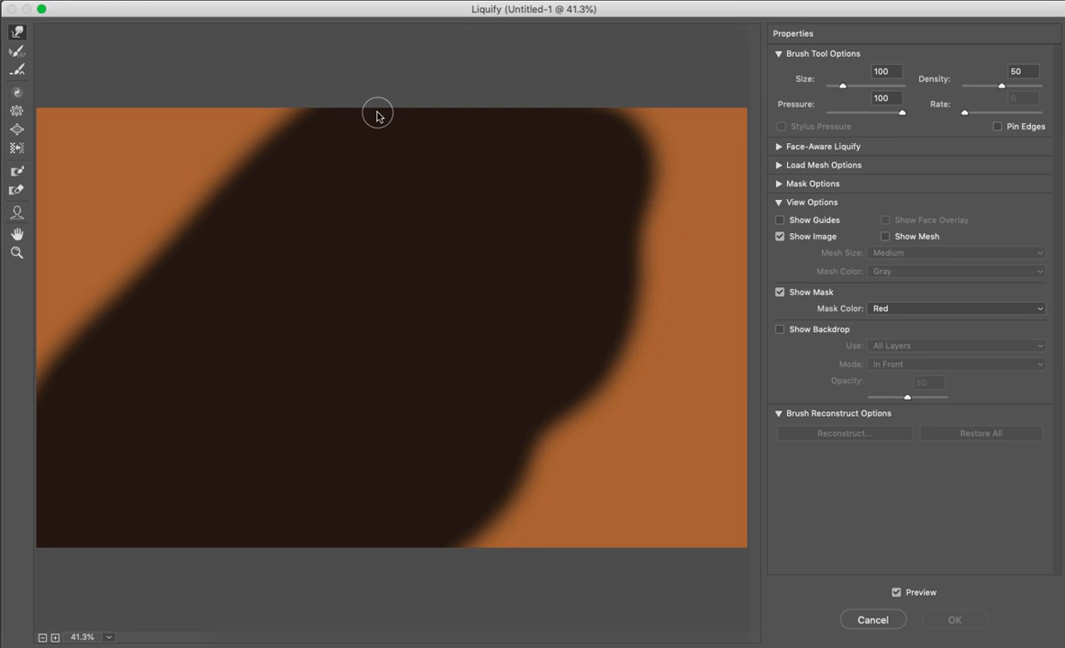
{"action": "left_click", "coordinate": [502, 216]}
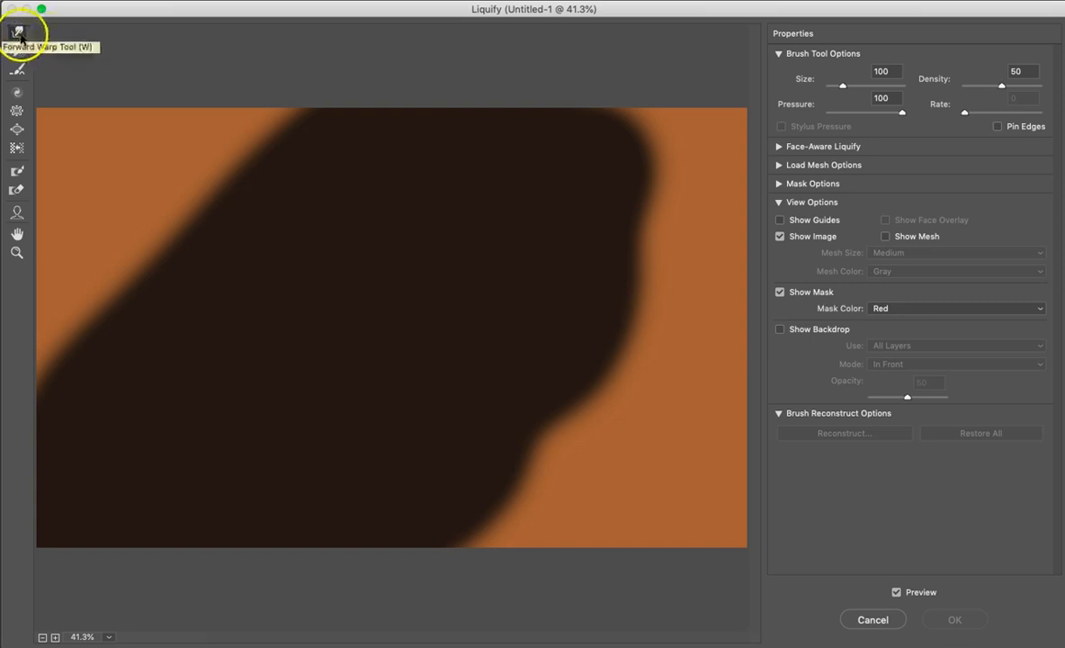
{"action": "key", "text": "bracketright"}
{"action": "key", "text": "bracketright"}
{"action": "key", "text": "bracketright"}
{"action": "key", "text": "bracketright"}
{"action": "key", "text": "bracketright"}
{"action": "key", "text": "bracketright"}
{"action": "key", "text": "bracketright"}
{"action": "key", "text": "bracketright"}
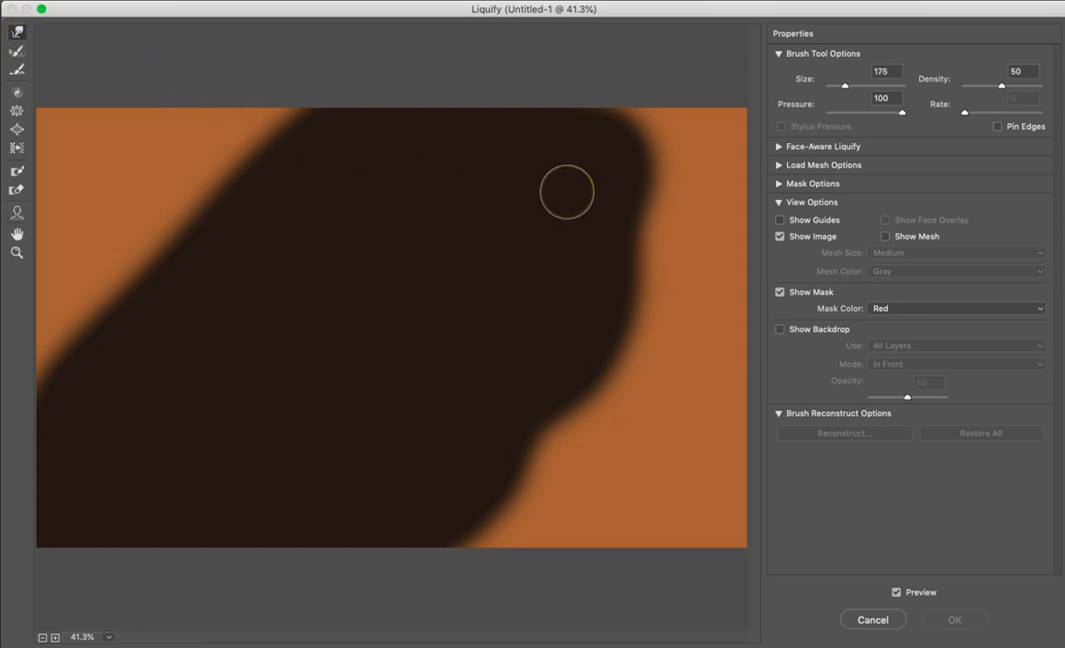
Step: Push the dark brown area outward into wavy fingers toward the canvas edges with the Forward Warp Tool and apply the Liquify filter
{"action": "mouse_move", "coordinate": [567, 192]}
{"action": "left_mouse_down"}
{"action": "mouse_move", "coordinate": [541, 212]}
{"action": "mouse_move", "coordinate": [591, 212]}
{"action": "mouse_move", "coordinate": [670, 236]}
{"action": "left_mouse_up"}
{"action": "left_click", "coordinate": [610, 310]}
{"action": "left_click_drag", "start_coordinate": [610, 310], "coordinate": [709, 388]}
{"action": "mouse_move", "coordinate": [501, 380]}
{"action": "left_mouse_down"}
{"action": "mouse_move", "coordinate": [566, 435]}
{"action": "mouse_move", "coordinate": [617, 515]}
{"action": "left_mouse_up"}
{"action": "left_click_drag", "start_coordinate": [332, 176], "coordinate": [100, 81]}
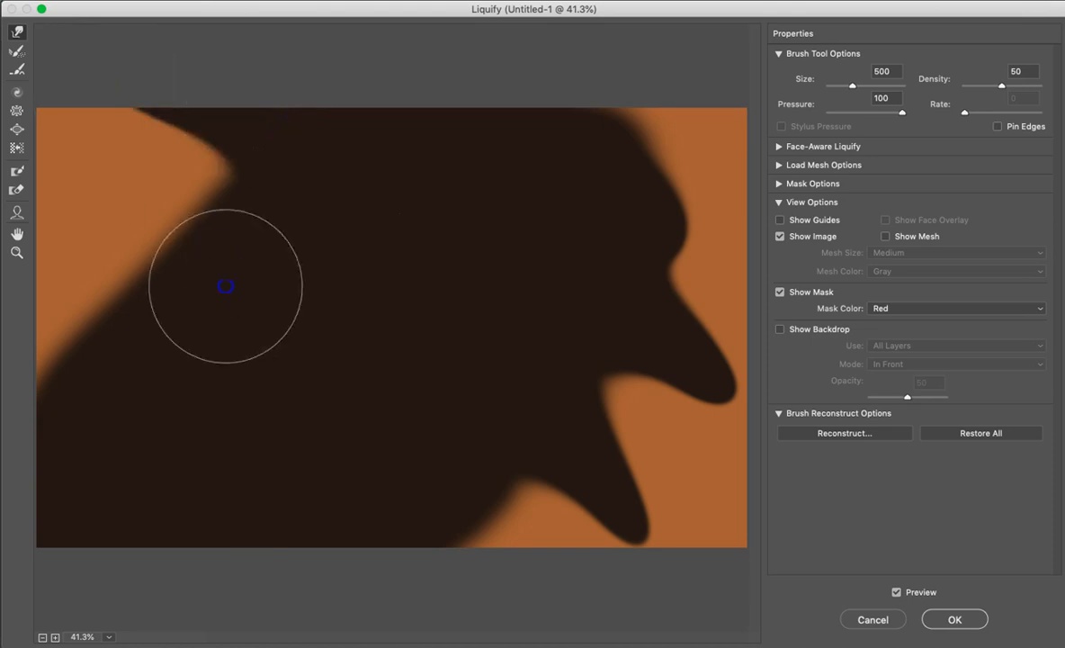
{"action": "left_click_drag", "start_coordinate": [225, 286], "coordinate": [19, 249]}
{"action": "left_click_drag", "start_coordinate": [92, 324], "coordinate": [4, 347]}
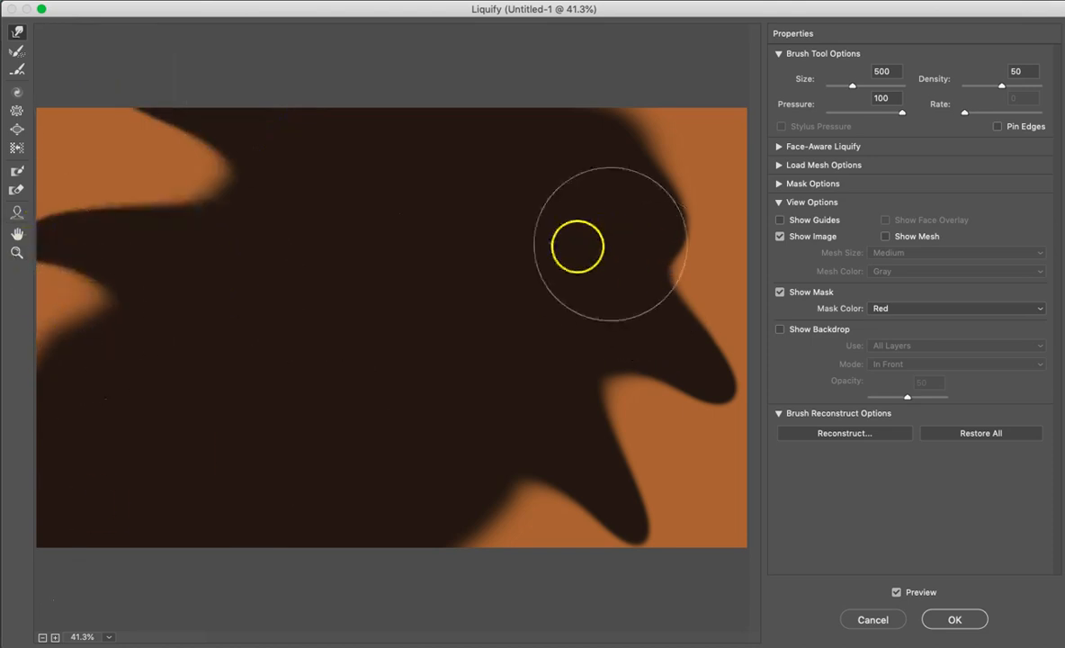
{"action": "left_click_drag", "start_coordinate": [524, 231], "coordinate": [791, 45]}
{"action": "mouse_move", "coordinate": [509, 390]}
{"action": "left_mouse_down"}
{"action": "mouse_move", "coordinate": [481, 447]}
{"action": "mouse_move", "coordinate": [485, 528]}
{"action": "left_mouse_up"}
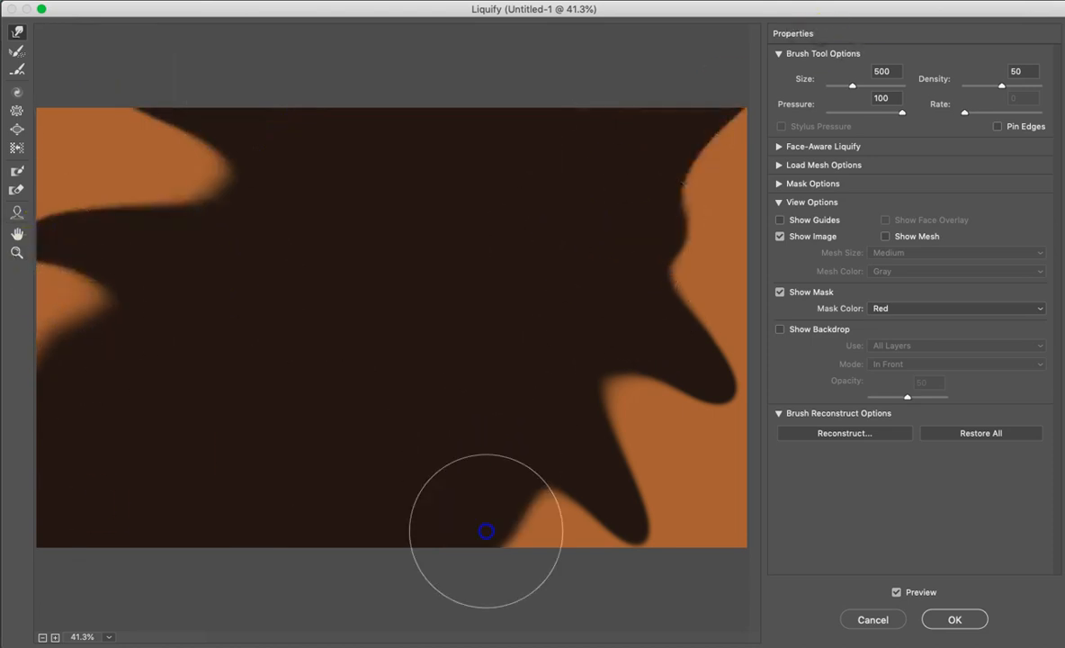
{"action": "mouse_move", "coordinate": [292, 90]}
{"action": "left_mouse_down"}
{"action": "mouse_move", "coordinate": [332, 278]}
{"action": "mouse_move", "coordinate": [305, 214]}
{"action": "mouse_move", "coordinate": [304, 80]}
{"action": "mouse_move", "coordinate": [447, 202]}
{"action": "mouse_move", "coordinate": [606, 221]}
{"action": "mouse_move", "coordinate": [732, 202]}
{"action": "mouse_move", "coordinate": [45, 472]}
{"action": "mouse_move", "coordinate": [16, 371]}
{"action": "mouse_move", "coordinate": [207, 207]}
{"action": "mouse_move", "coordinate": [140, 236]}
{"action": "left_mouse_up"}
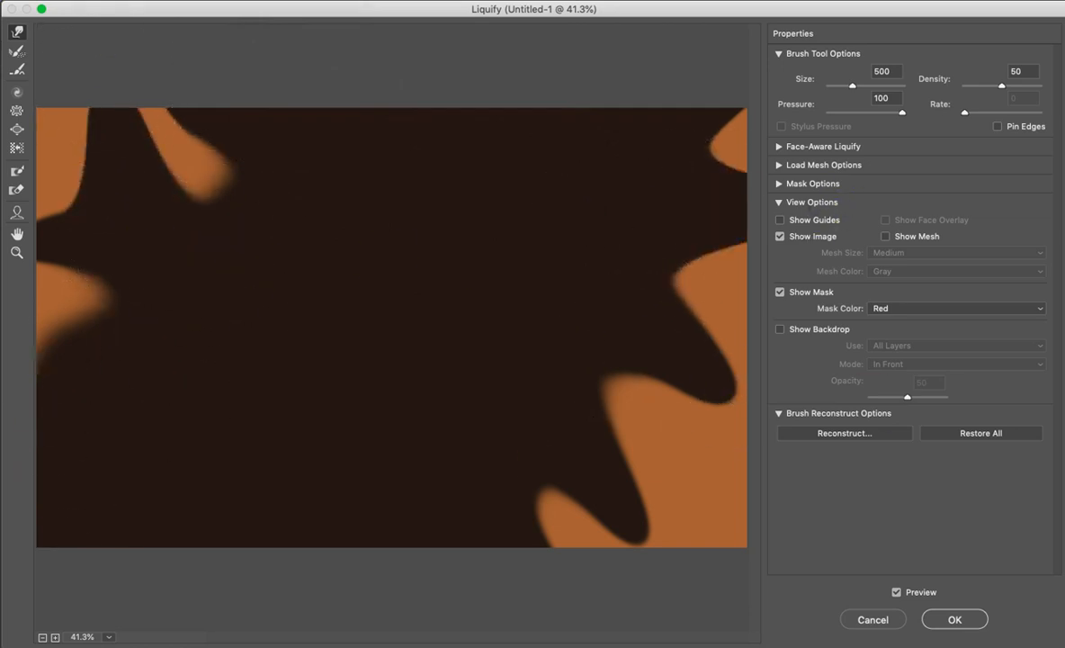
{"action": "left_click", "coordinate": [947, 624]}
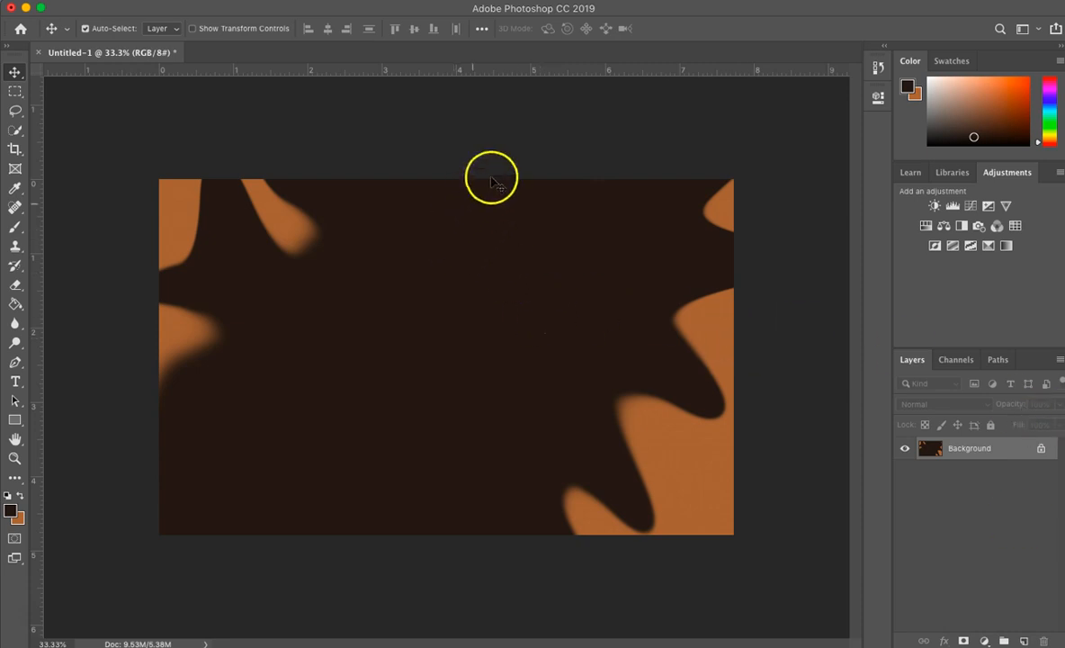
Step: Apply a Twirl distortion with an angle of 368° to the Background layer
{"action": "left_click", "coordinate": [357, 2]}
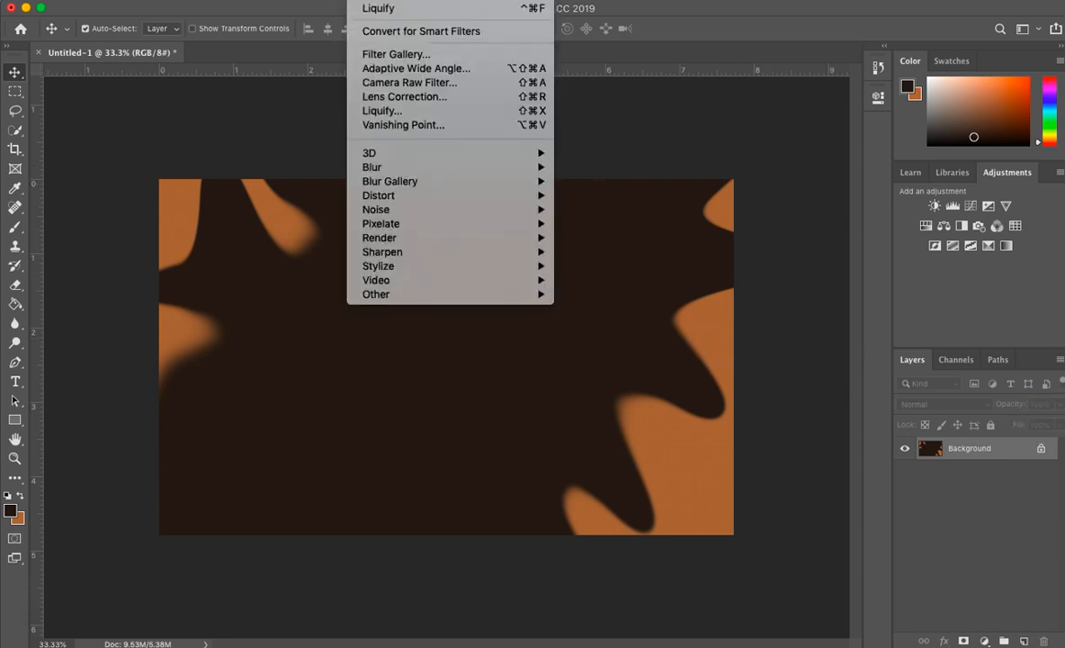
{"action": "mouse_move", "coordinate": [392, 198]}
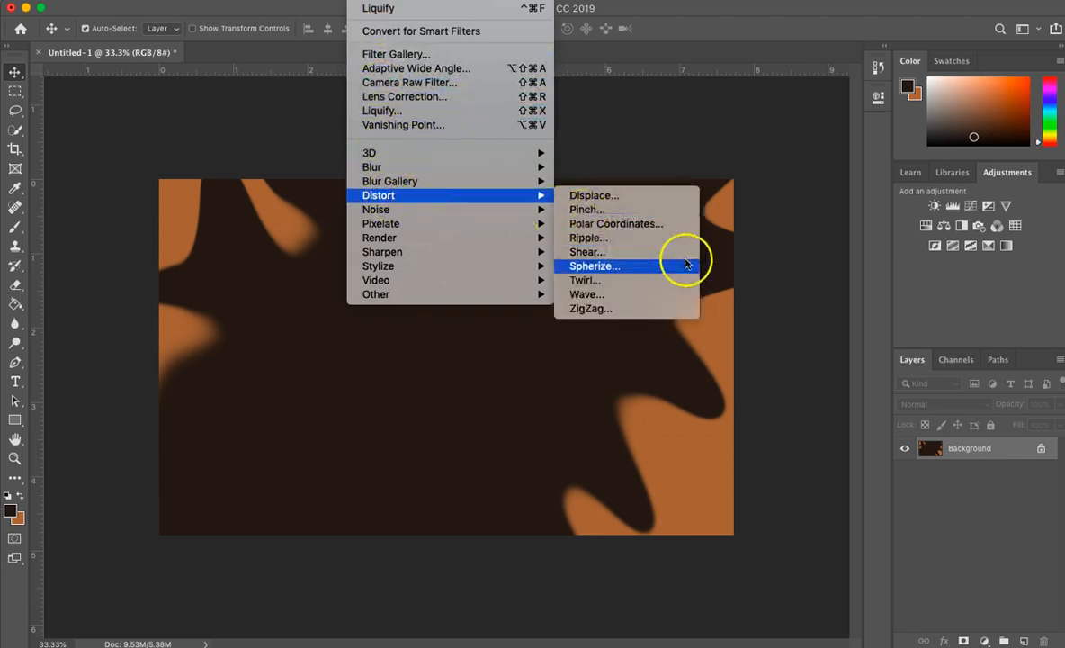
{"action": "left_click", "coordinate": [677, 281]}
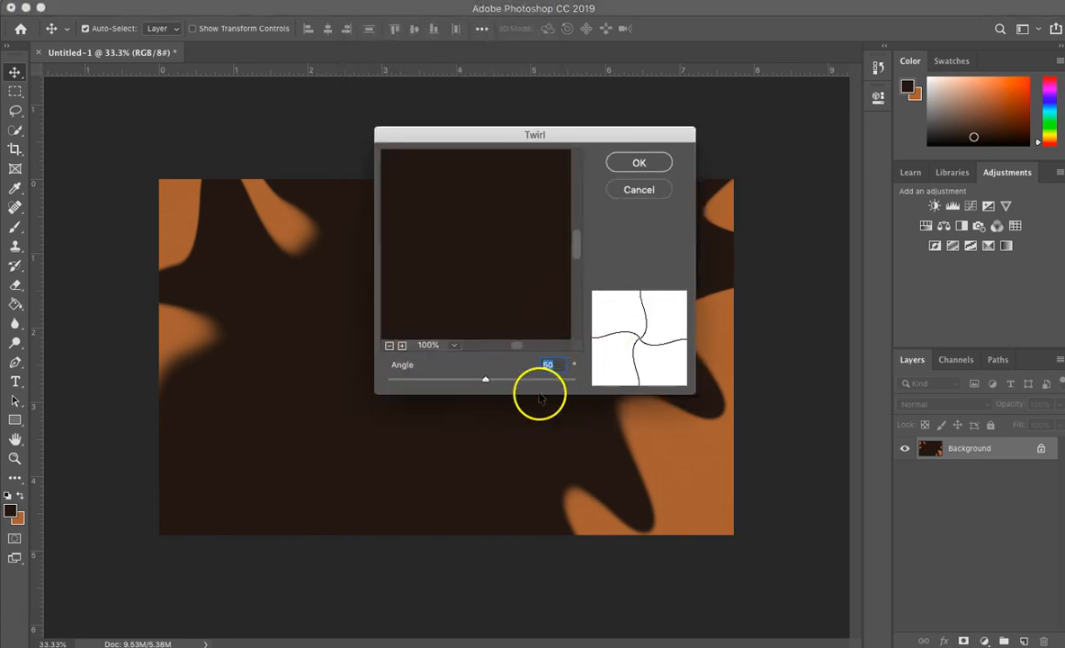
{"action": "type", "text": "368"}
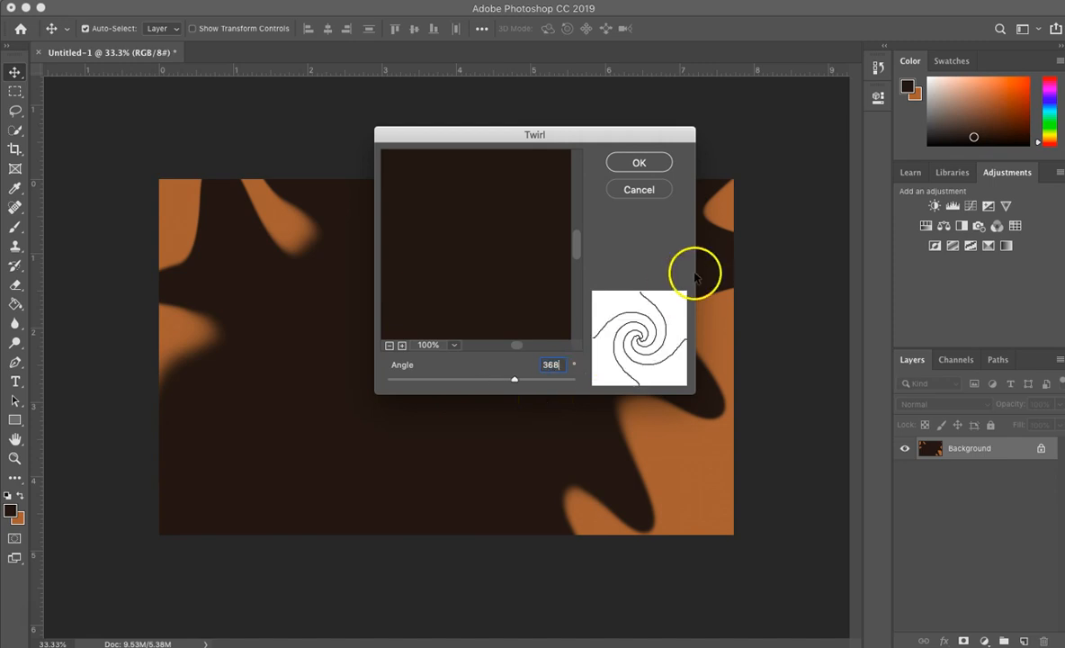
{"action": "left_click", "coordinate": [646, 163]}
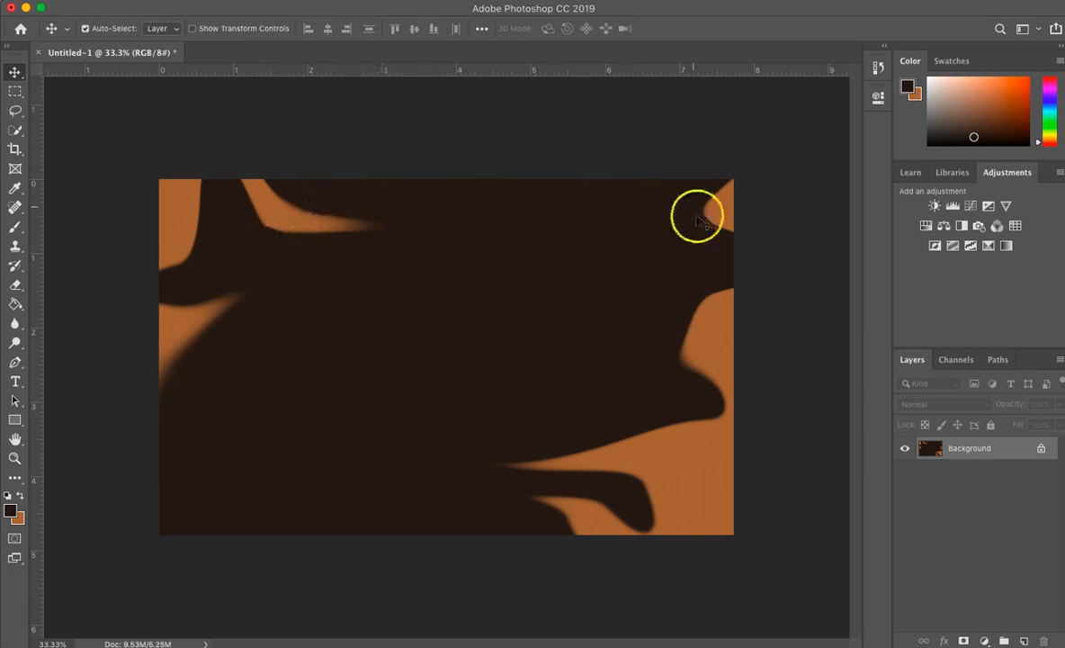
Step: Reapply the same Twirl filter three more times to stretch the orange-brown areas into thin curved streaks
{"action": "left_click", "coordinate": [367, 1]}
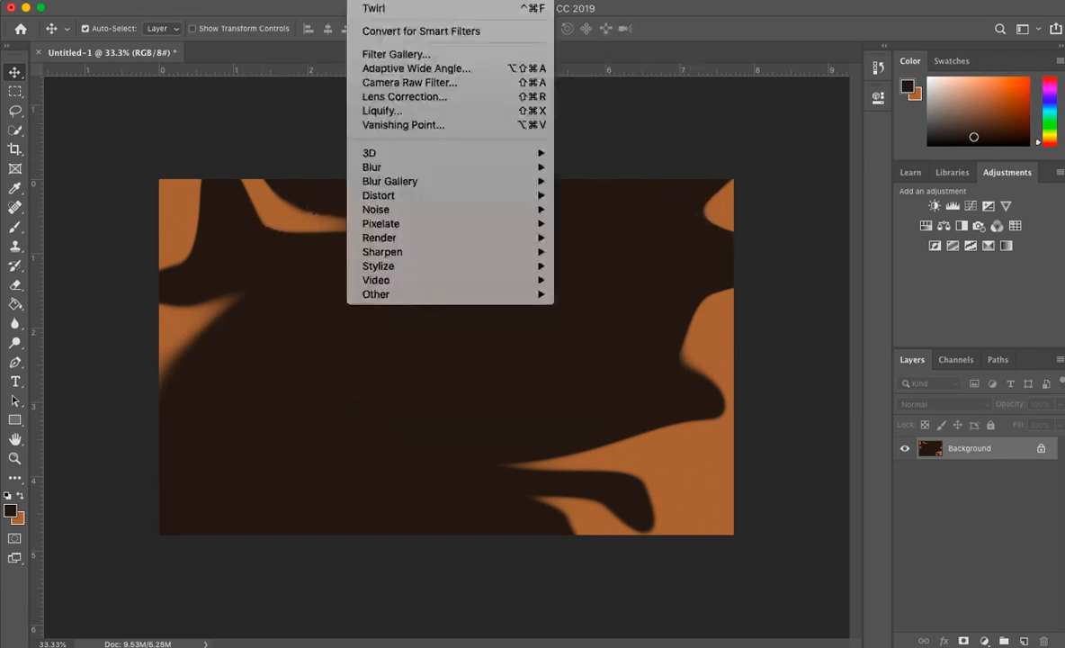
{"action": "left_click", "coordinate": [369, 8]}
{"action": "left_click", "coordinate": [367, 1]}
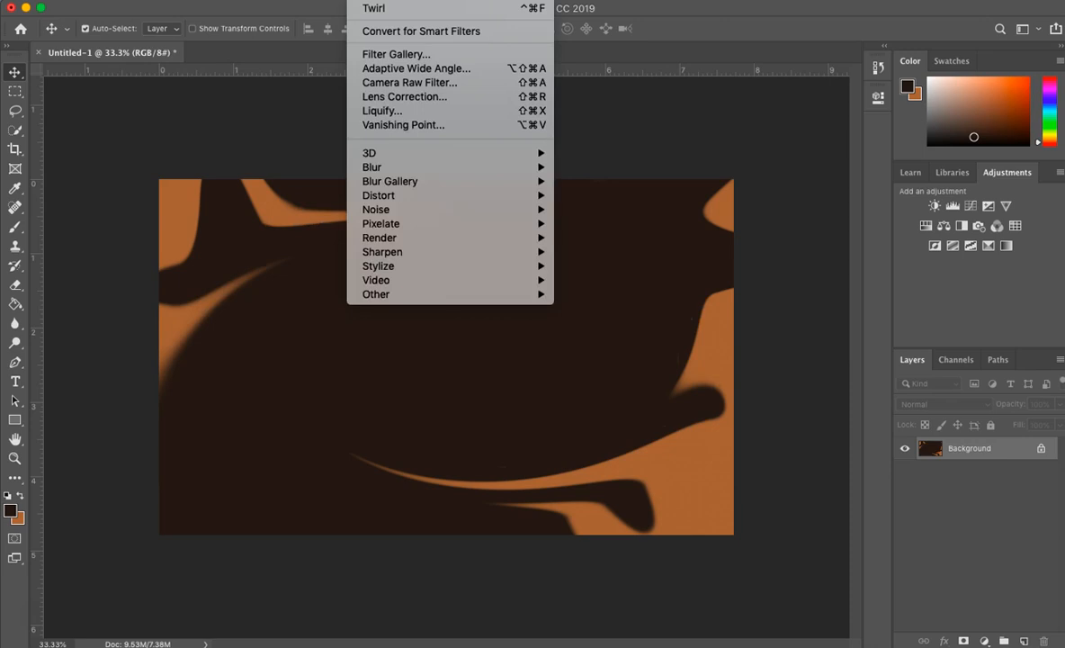
{"action": "left_click", "coordinate": [369, 9]}
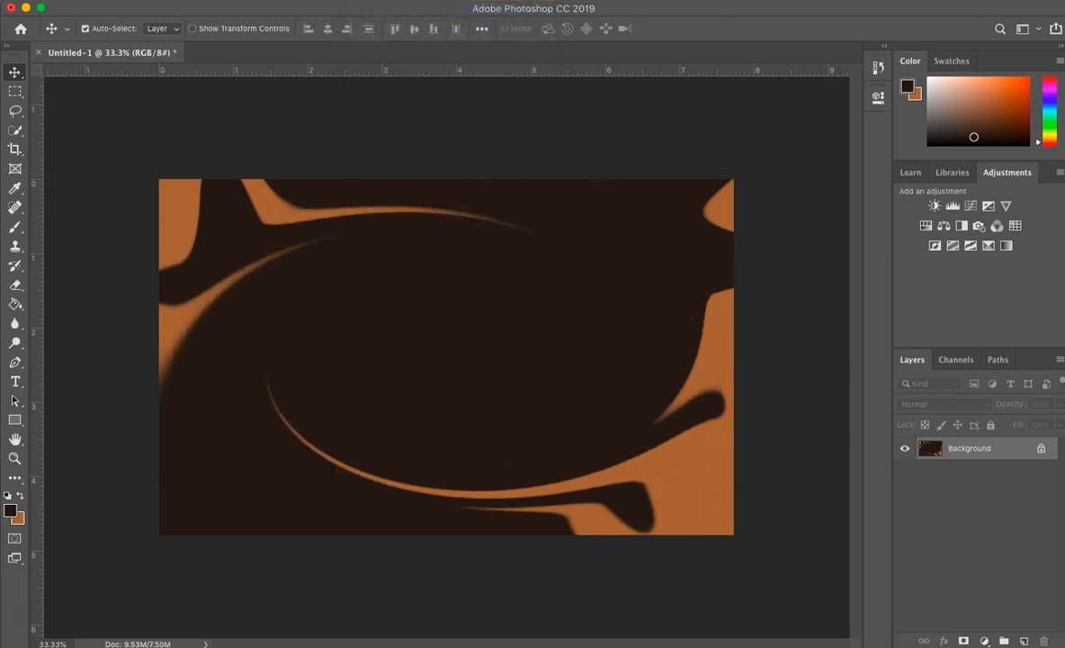
{"action": "left_click", "coordinate": [359, 1]}
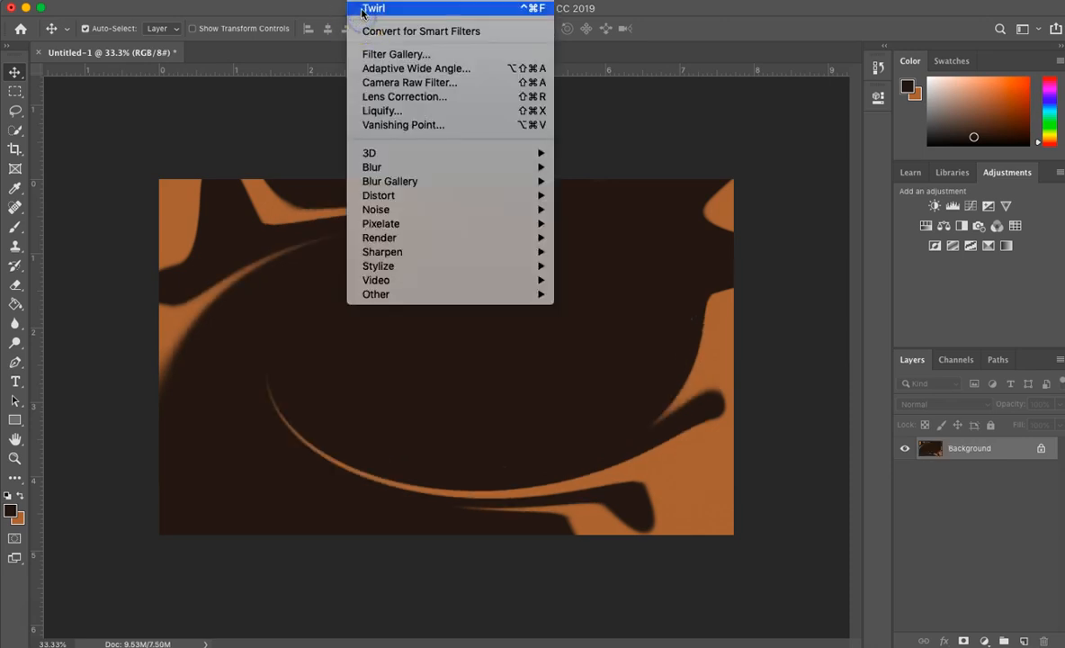
{"action": "left_click", "coordinate": [363, 9]}
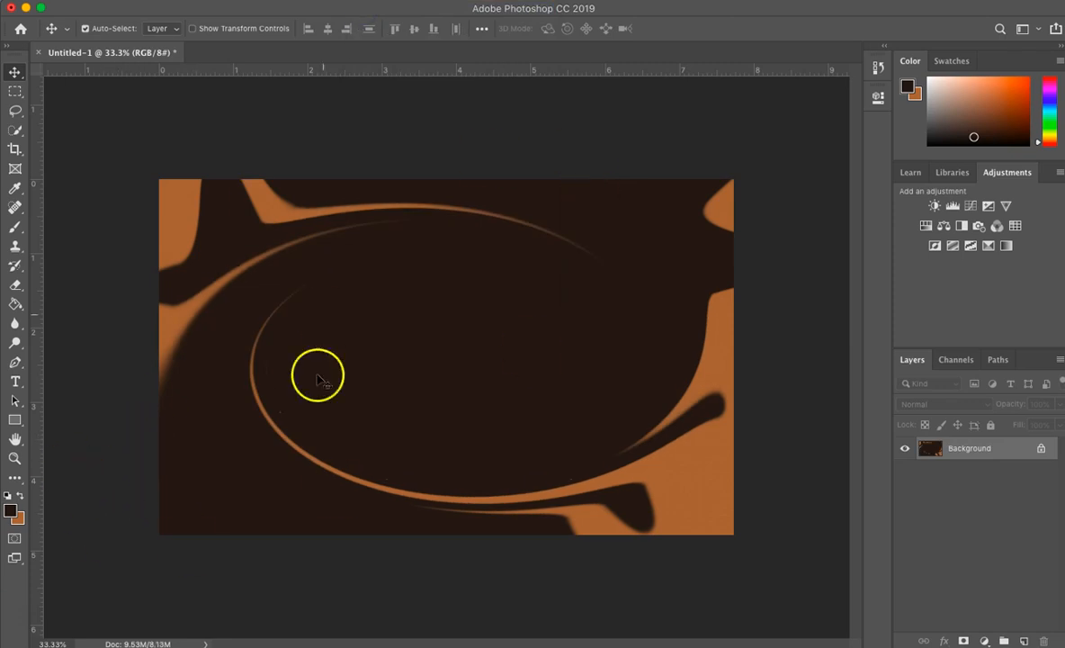
Step: Make orange-brown the foreground color and paint an elongated blob and a separate round spot inside the dark center with the 500 px brush
{"action": "left_click", "coordinate": [22, 495]}
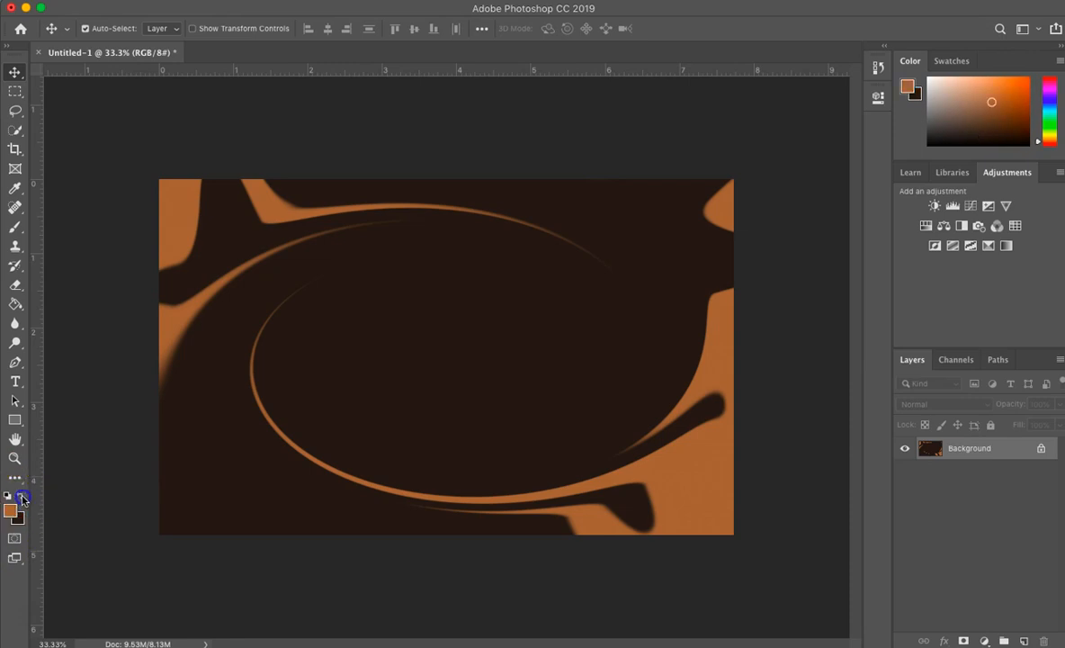
{"action": "left_click", "coordinate": [19, 505]}
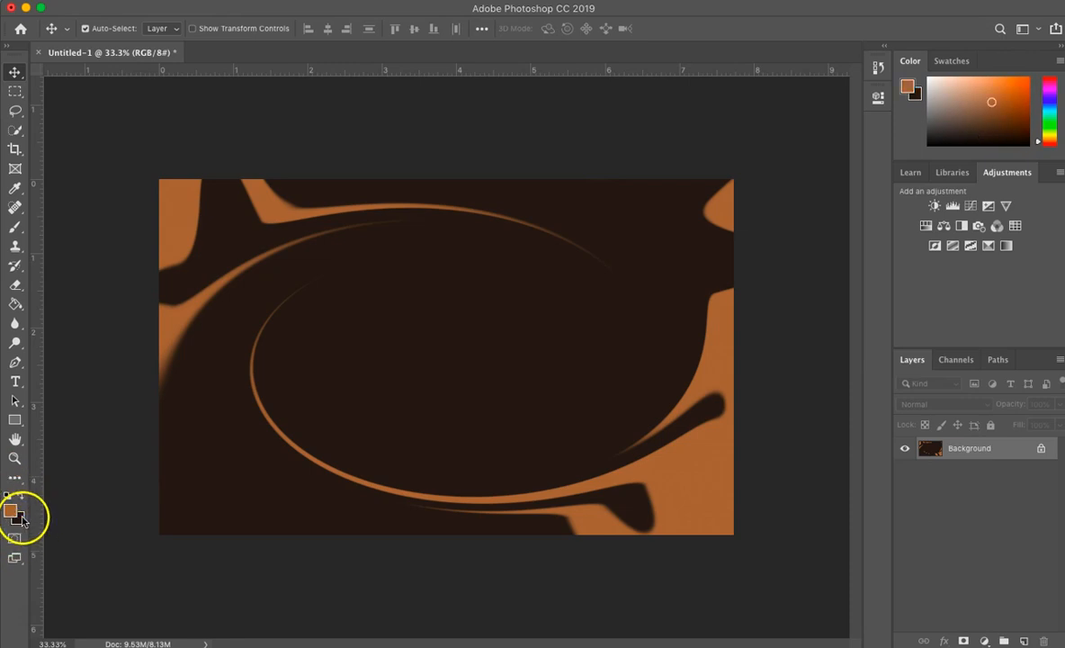
{"action": "left_click", "coordinate": [14, 226]}
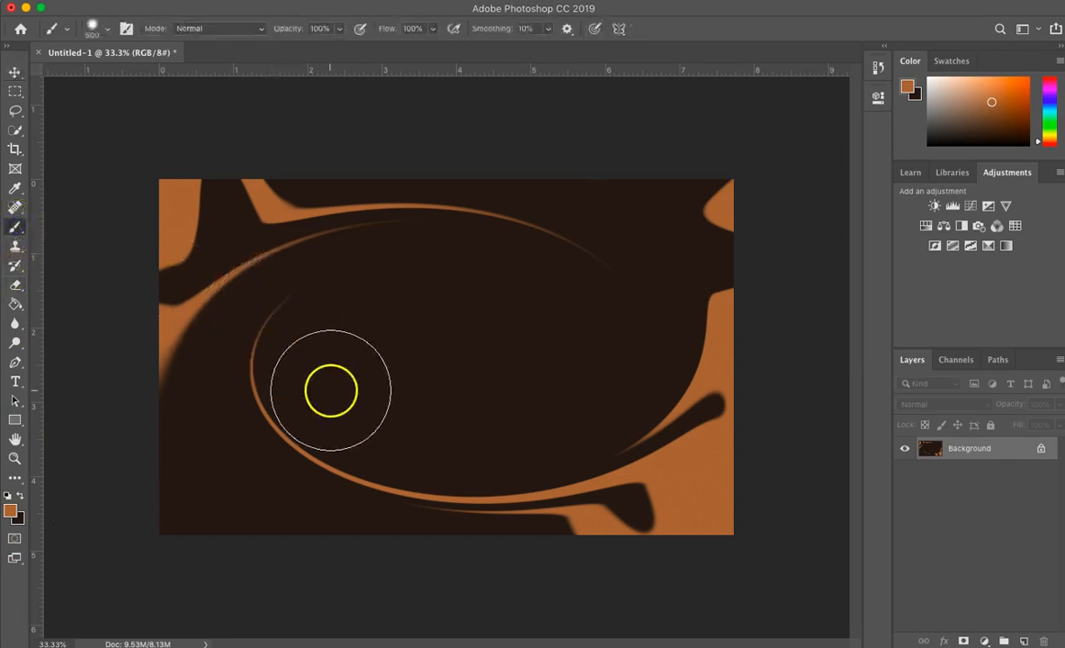
{"action": "left_click", "coordinate": [355, 415]}
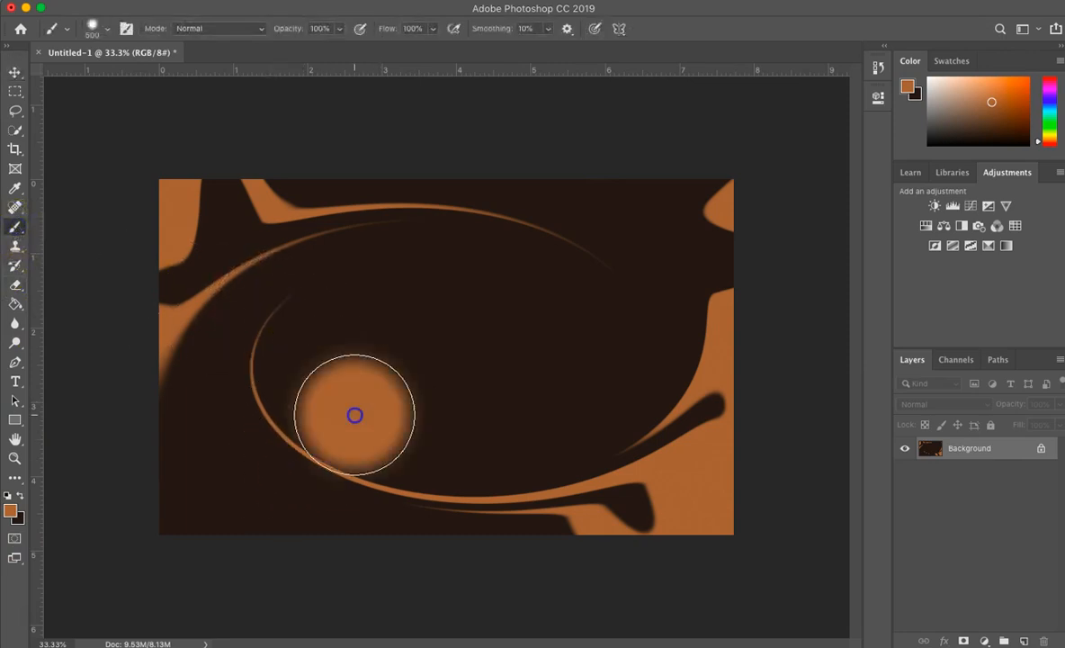
{"action": "left_click_drag", "start_coordinate": [354, 415], "coordinate": [466, 357]}
{"action": "left_click", "coordinate": [619, 354]}
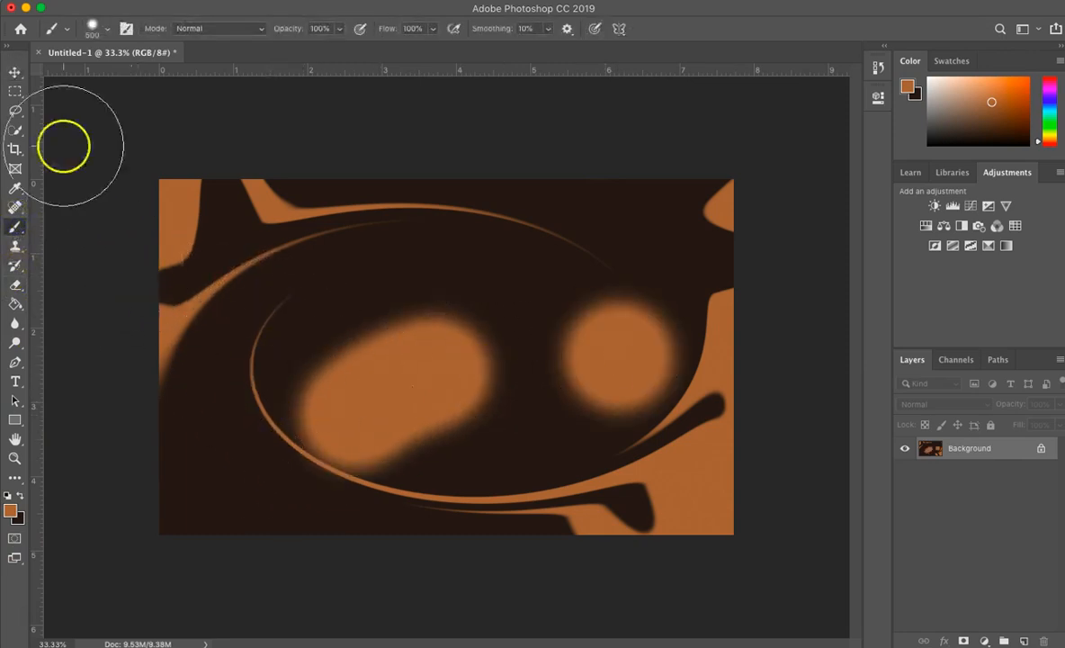
{"action": "left_click", "coordinate": [16, 72]}
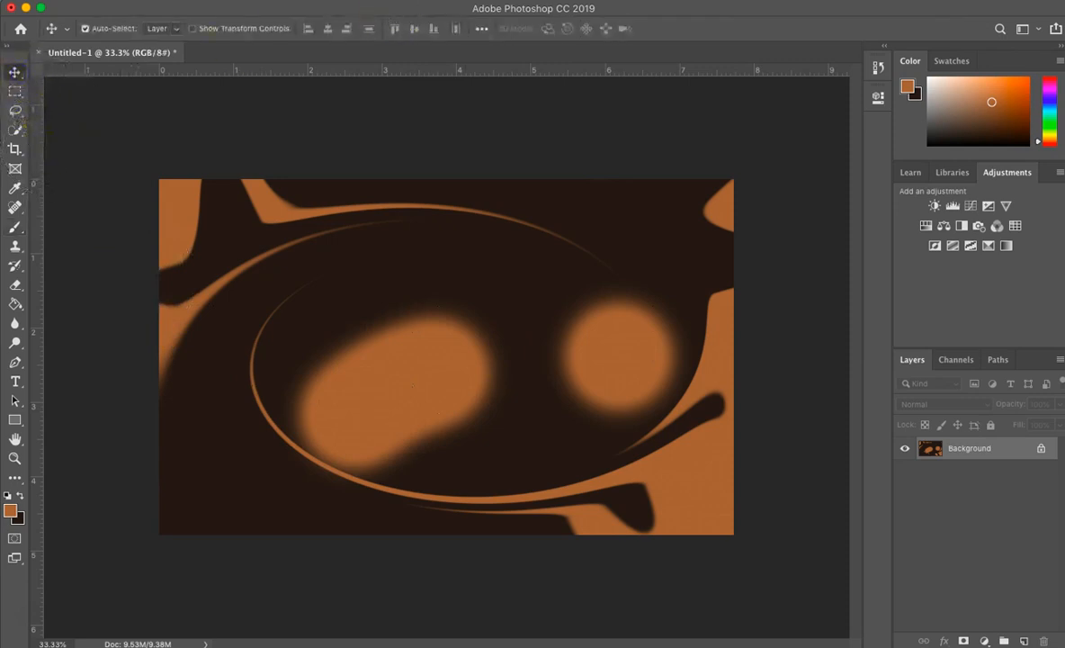
Step: Reapply the last Twirl filter five times to wind the painted orange-brown spots into tight concentric rings
{"action": "left_click", "coordinate": [372, 4]}
{"action": "left_click", "coordinate": [372, 8]}
{"action": "left_click", "coordinate": [372, 6]}
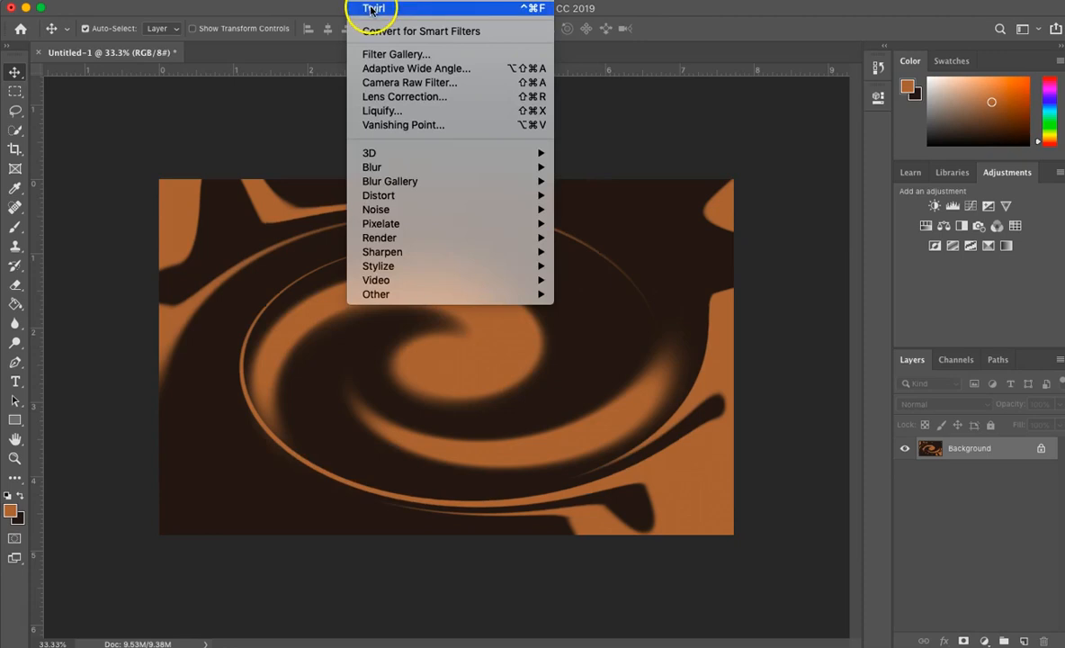
{"action": "left_click", "coordinate": [372, 8]}
{"action": "left_click", "coordinate": [371, 5]}
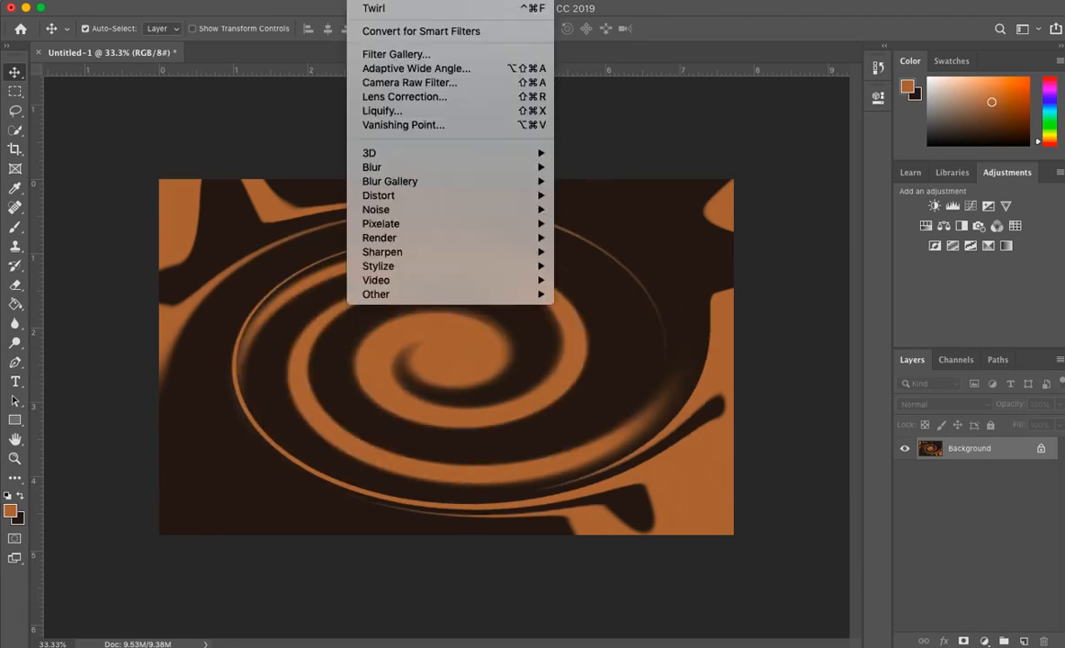
{"action": "left_click", "coordinate": [372, 8]}
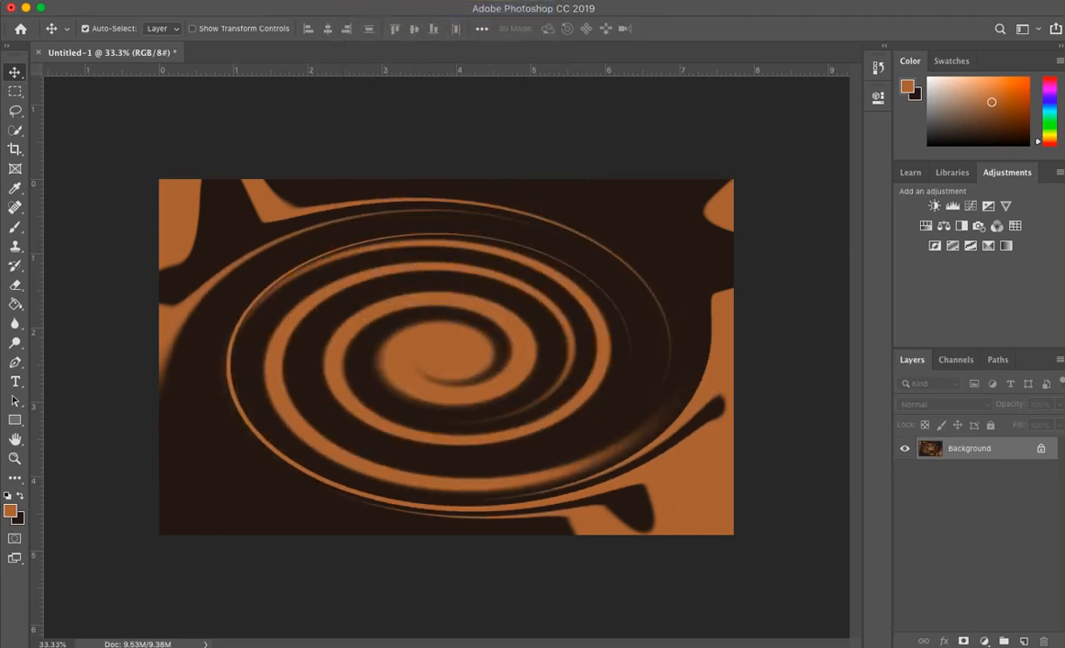
{"action": "left_click", "coordinate": [371, 5]}
{"action": "left_click", "coordinate": [368, 9]}
{"action": "left_click", "coordinate": [372, 5]}
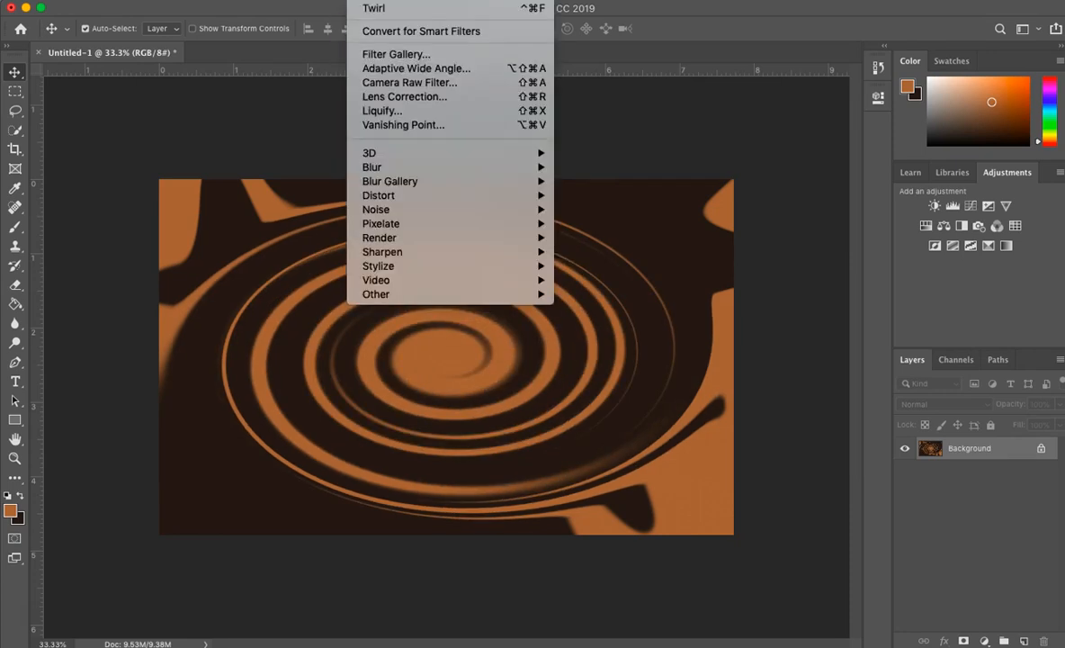
{"action": "left_click", "coordinate": [369, 9]}
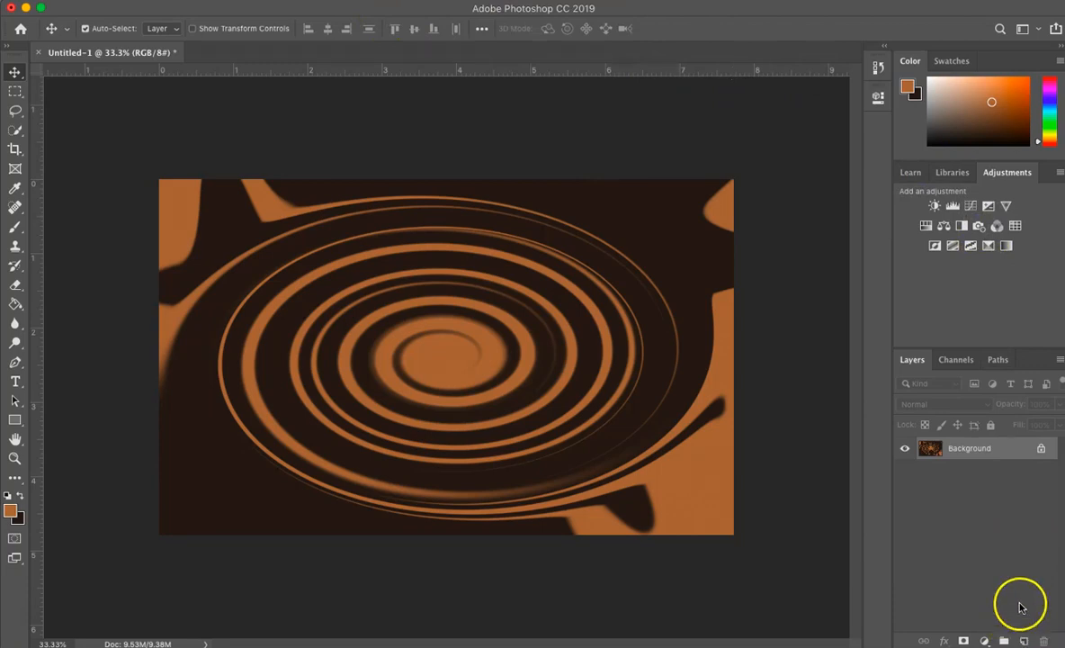
Step: On a new layer, hand-write the letters "Va" over the left half of the swirl in default black with a 100 px brush
{"action": "left_click", "coordinate": [1024, 641]}
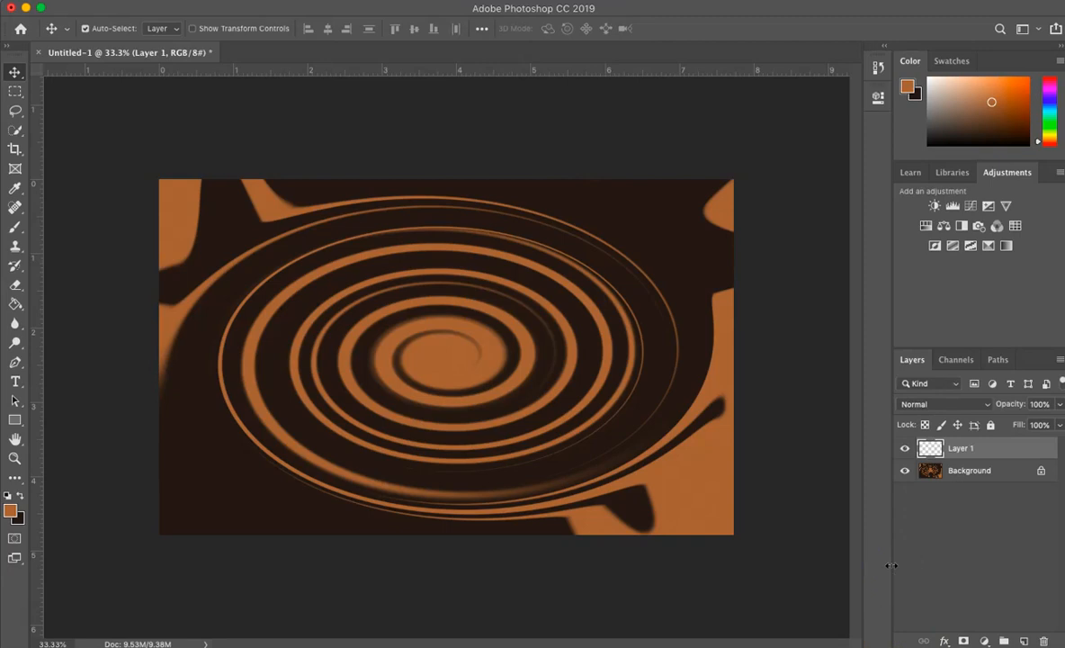
{"action": "left_click", "coordinate": [14, 227]}
{"action": "left_click", "coordinate": [20, 496]}
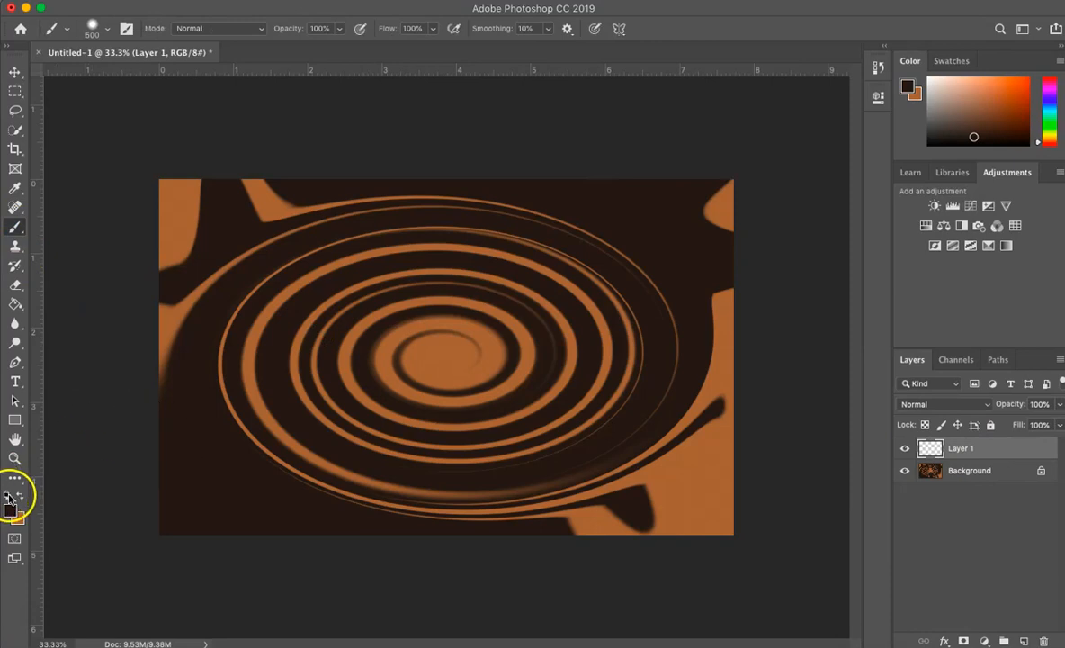
{"action": "left_click", "coordinate": [8, 496]}
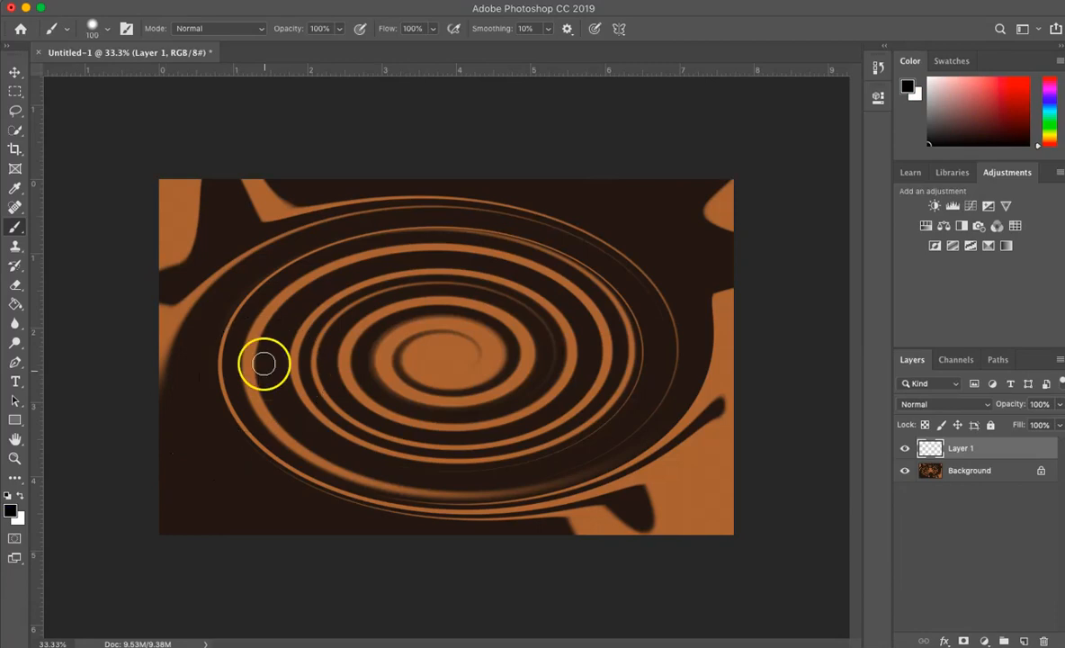
{"action": "mouse_move", "coordinate": [261, 326]}
{"action": "left_mouse_down"}
{"action": "mouse_move", "coordinate": [297, 393]}
{"action": "mouse_move", "coordinate": [316, 314]}
{"action": "left_mouse_up"}
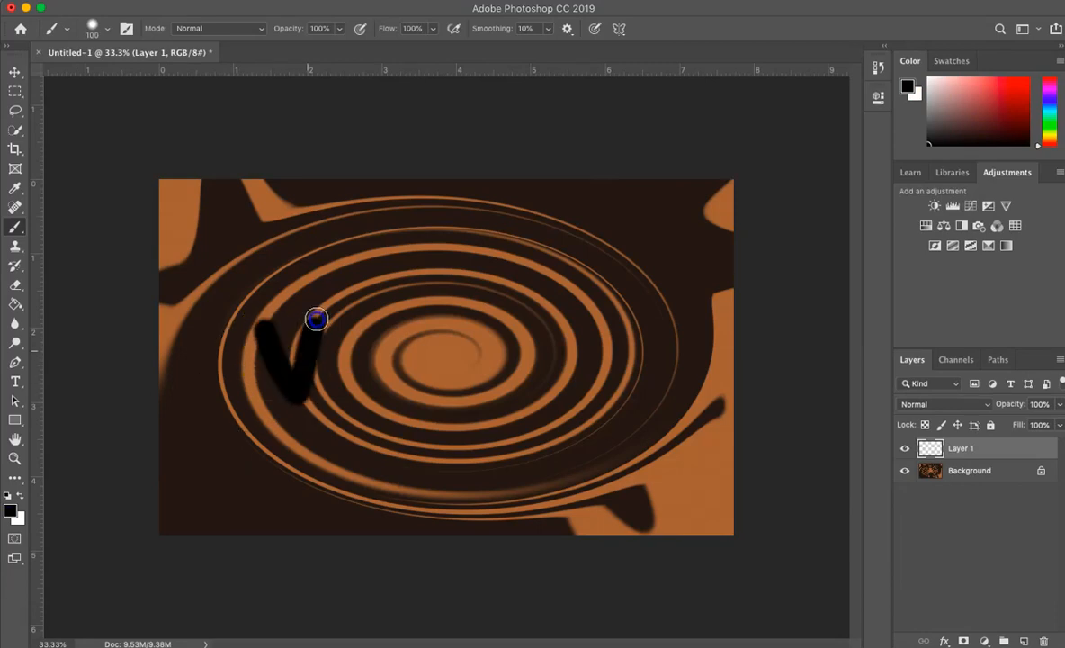
{"action": "mouse_move", "coordinate": [351, 348]}
{"action": "left_mouse_down"}
{"action": "mouse_move", "coordinate": [327, 385]}
{"action": "mouse_move", "coordinate": [365, 360]}
{"action": "mouse_move", "coordinate": [379, 384]}
{"action": "left_mouse_up"}
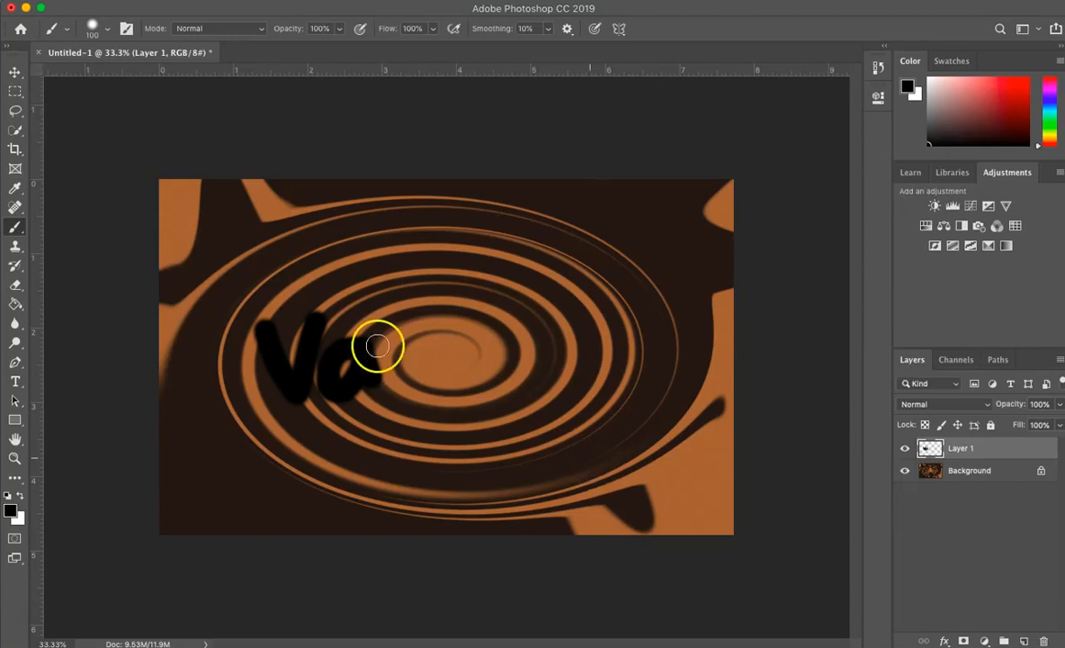
Step: Hide the layer with the handwritten letters and choose the lazer84 font for the Type tool
{"action": "left_click", "coordinate": [905, 447]}
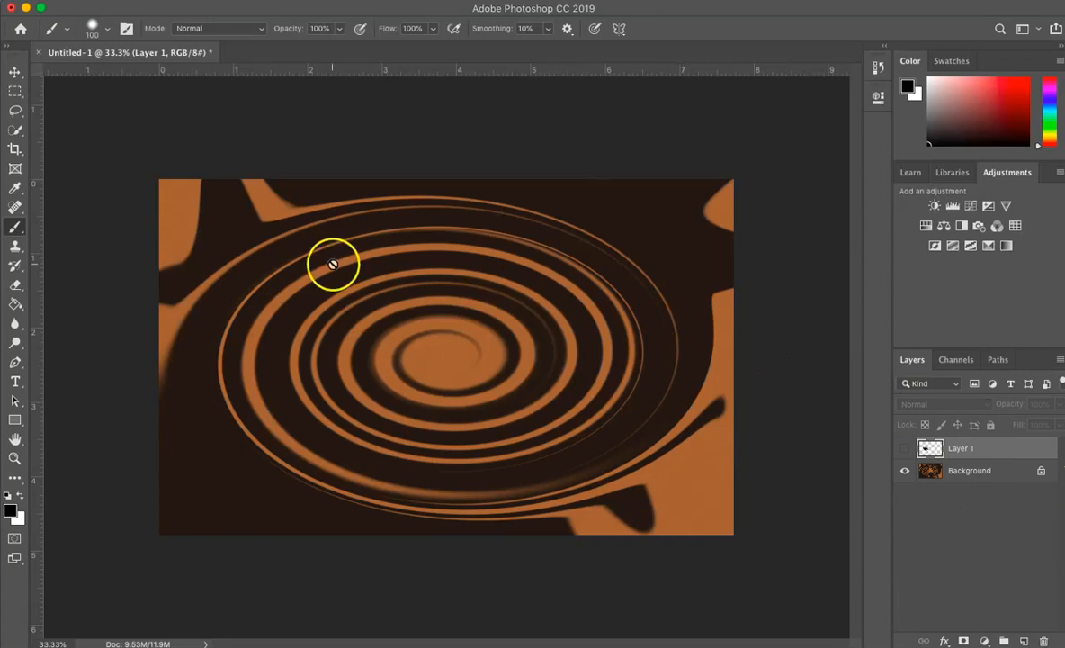
{"action": "left_click", "coordinate": [17, 384]}
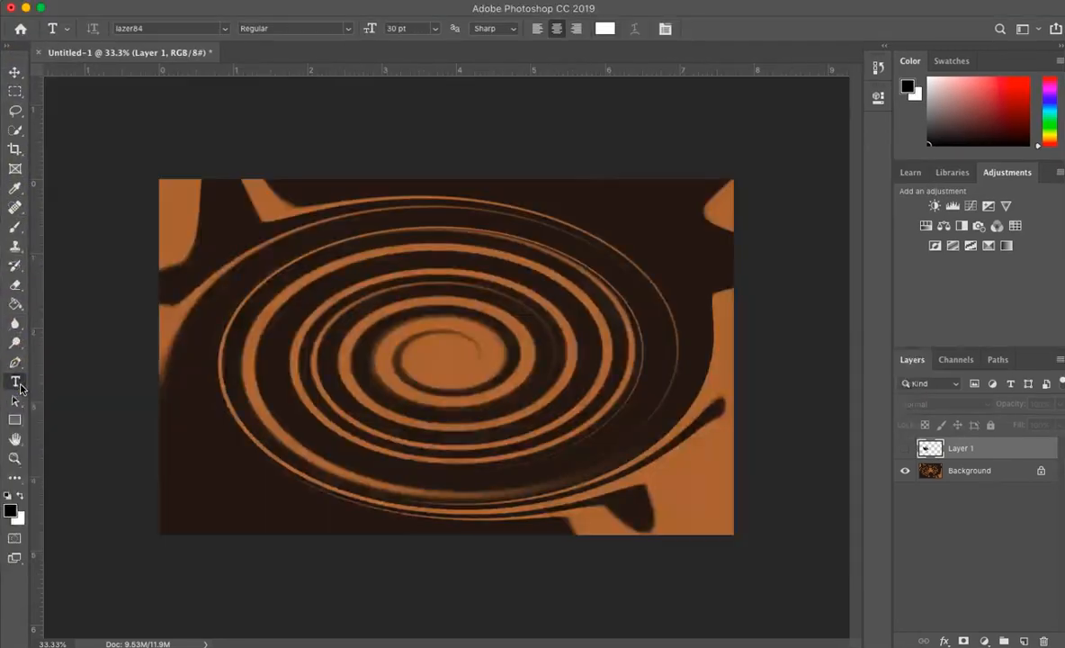
{"action": "left_click", "coordinate": [227, 30]}
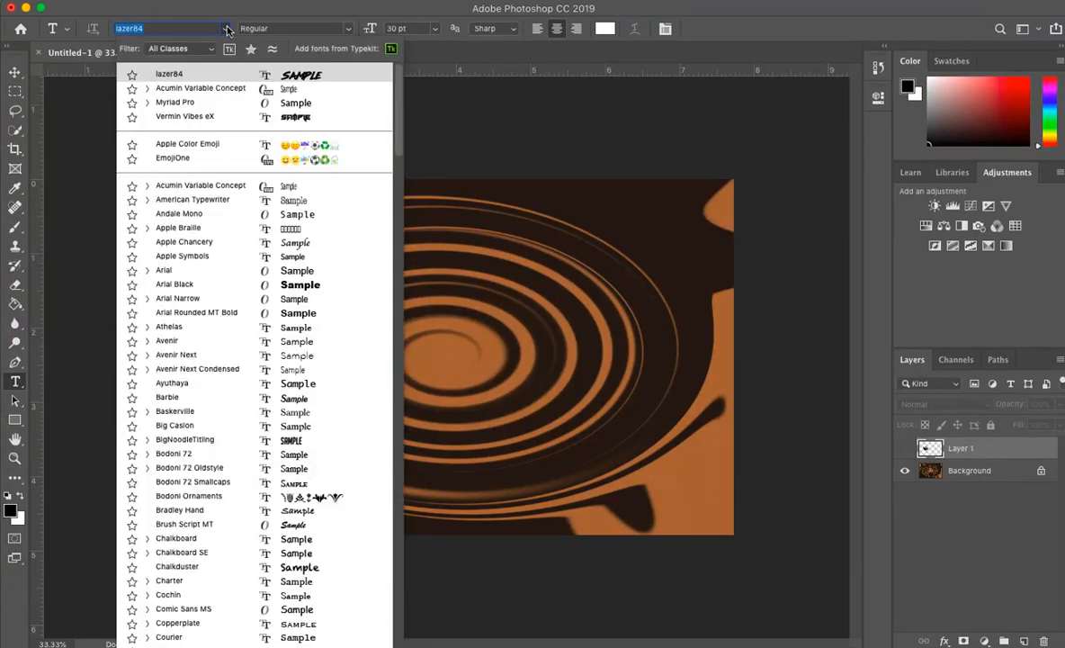
{"action": "left_click", "coordinate": [225, 79]}
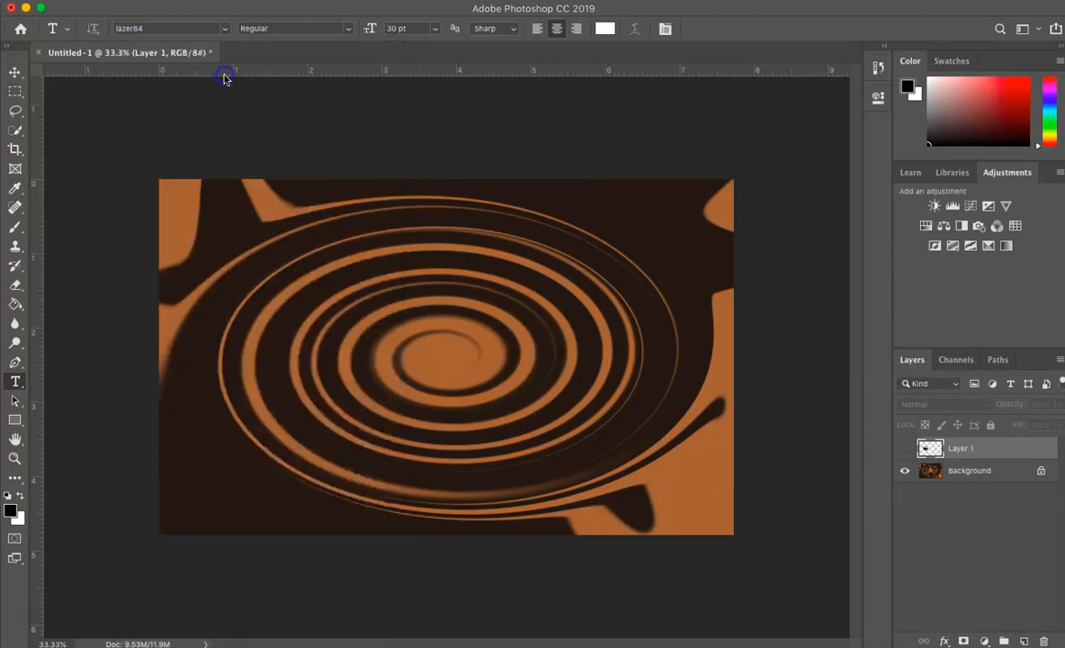
Step: Add the white lazer84 text "Valentine's Day" at 30 pt over the left part of the swirl
{"action": "left_click", "coordinate": [252, 372]}
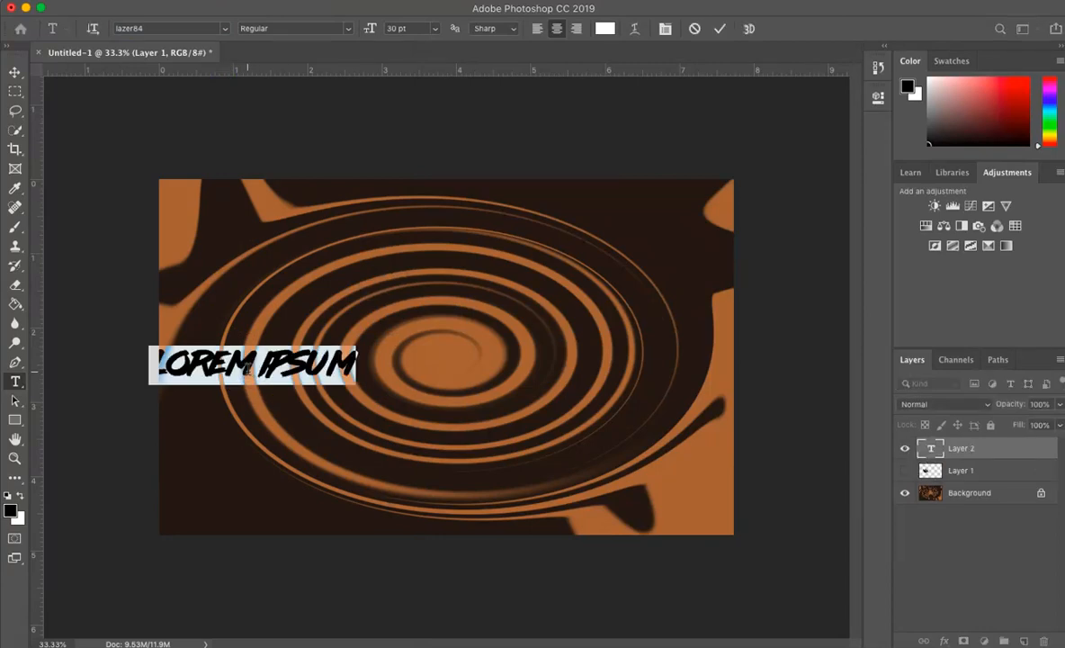
{"action": "type", "text": "V"}
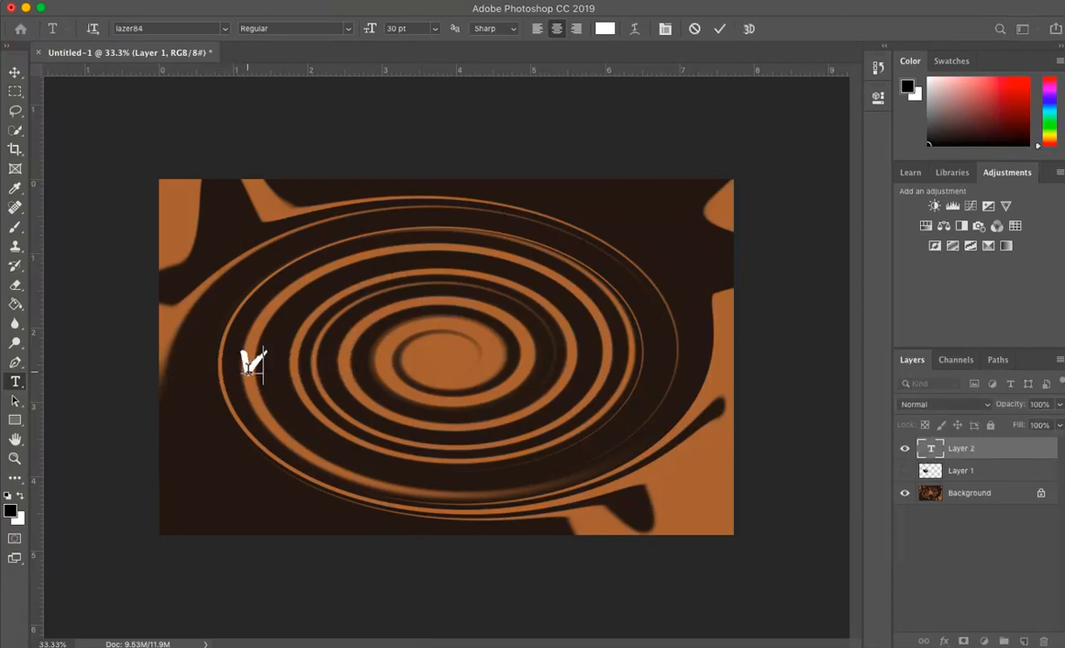
{"action": "type", "text": "ALEN"}
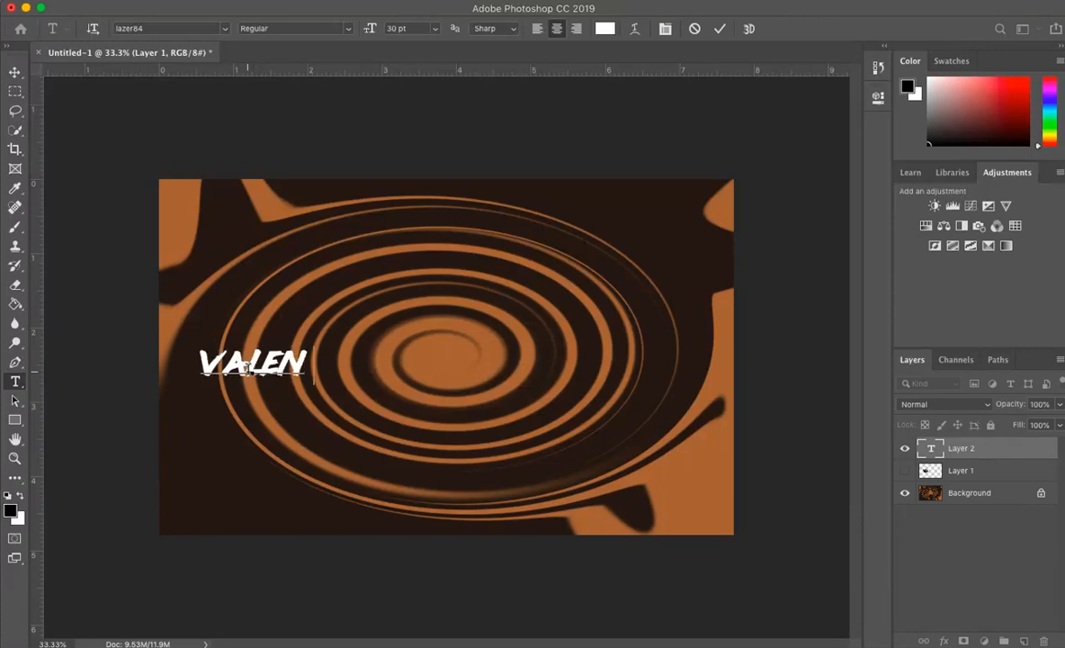
{"action": "type", "text": "TINES D"}
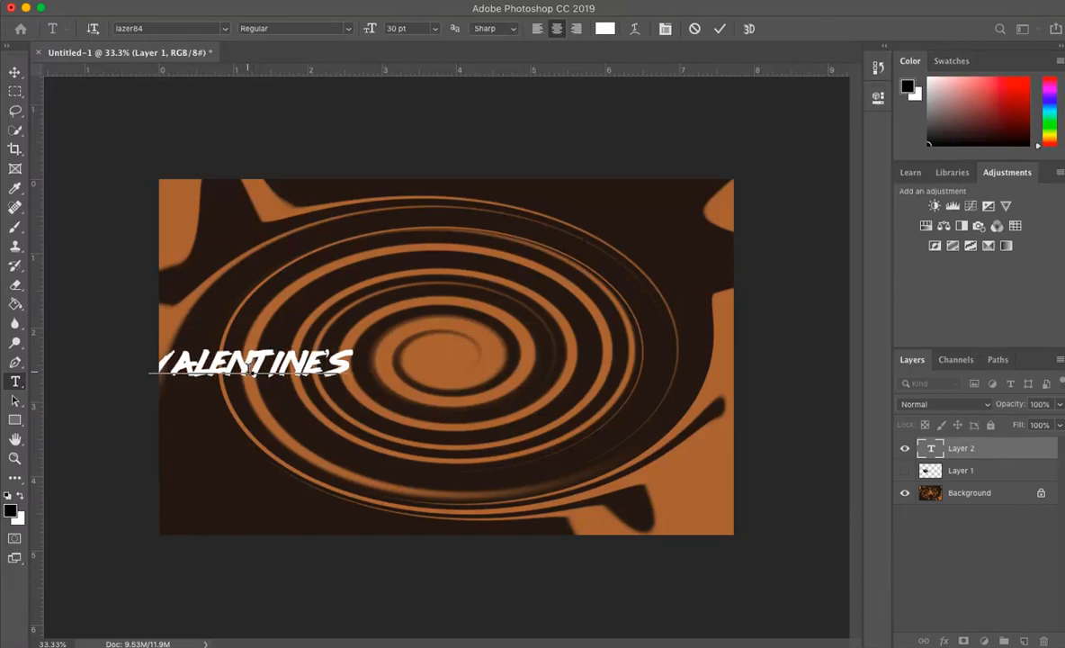
{"action": "type", "text": "AY"}
Step: Move the "Valentine's Day" text over the center of the swirl
{"action": "left_click", "coordinate": [14, 72]}
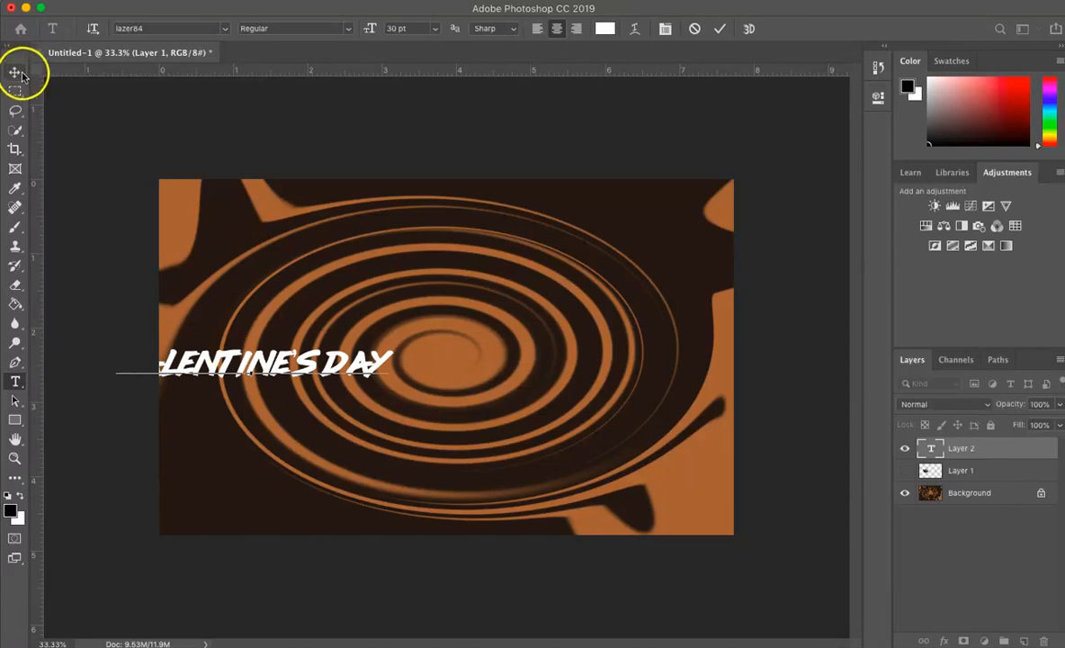
{"action": "left_click", "coordinate": [257, 382]}
{"action": "left_click_drag", "start_coordinate": [256, 382], "coordinate": [441, 359]}
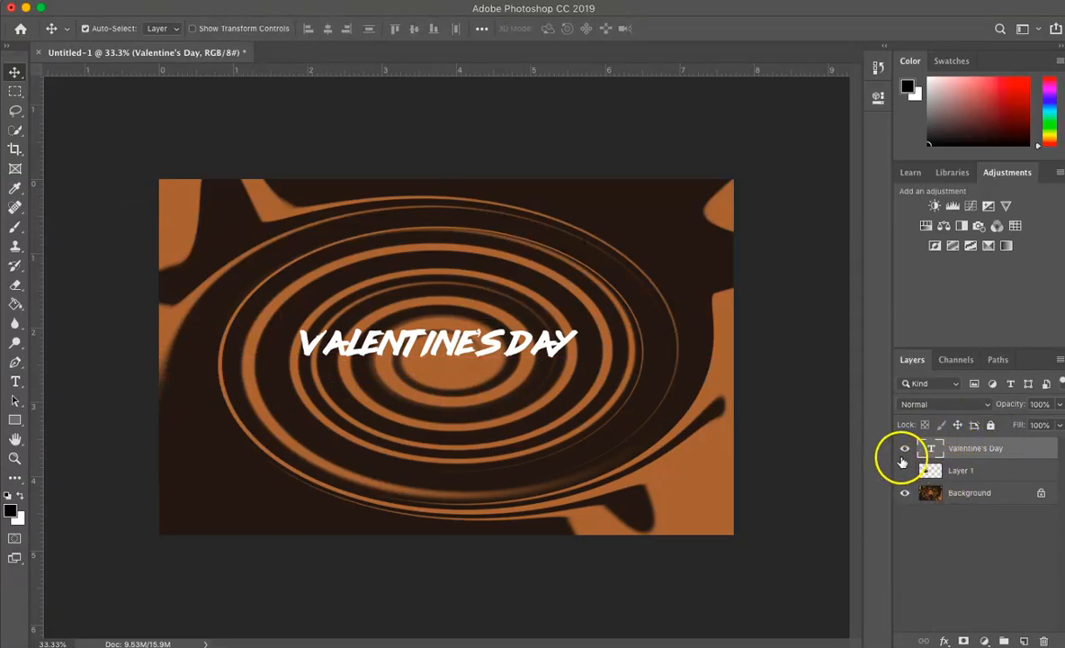
Step: Hide the Valentine's Day text layer and delete Layer 1 with the handwritten letters
{"action": "left_click", "coordinate": [905, 448]}
{"action": "left_click", "coordinate": [905, 470]}
{"action": "left_click", "coordinate": [963, 494]}
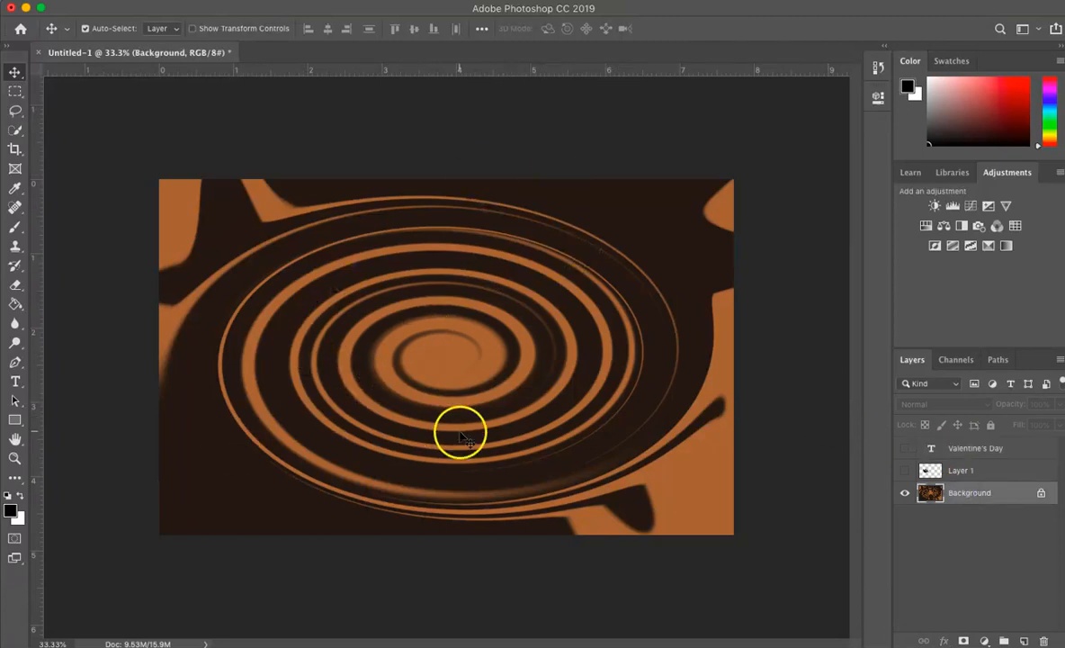
{"action": "left_click", "coordinate": [961, 471]}
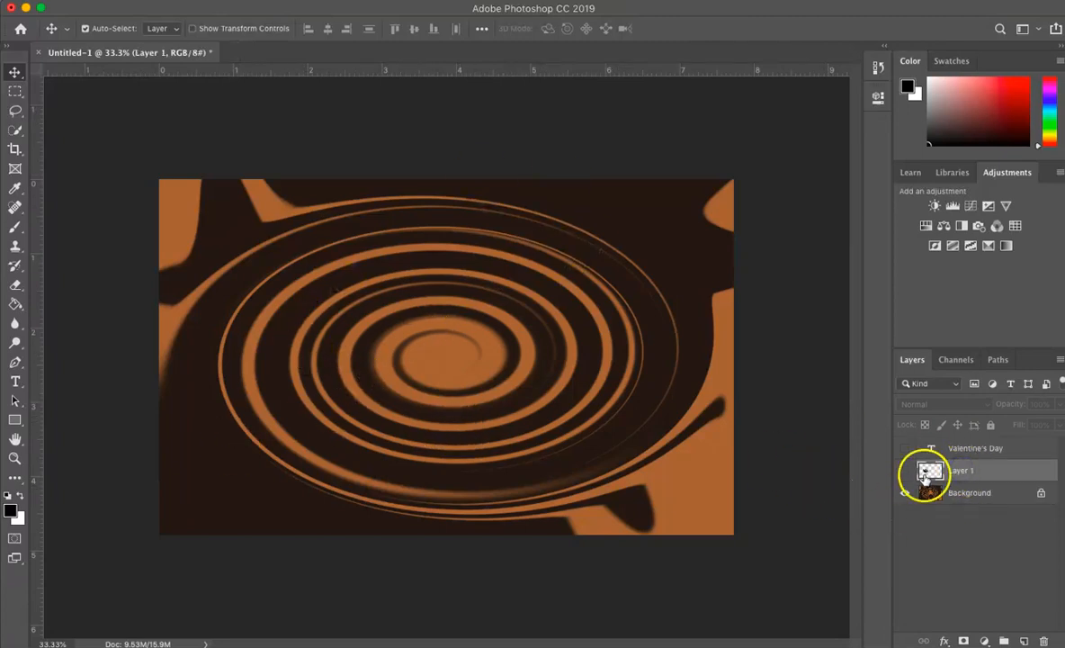
{"action": "left_click", "coordinate": [904, 471]}
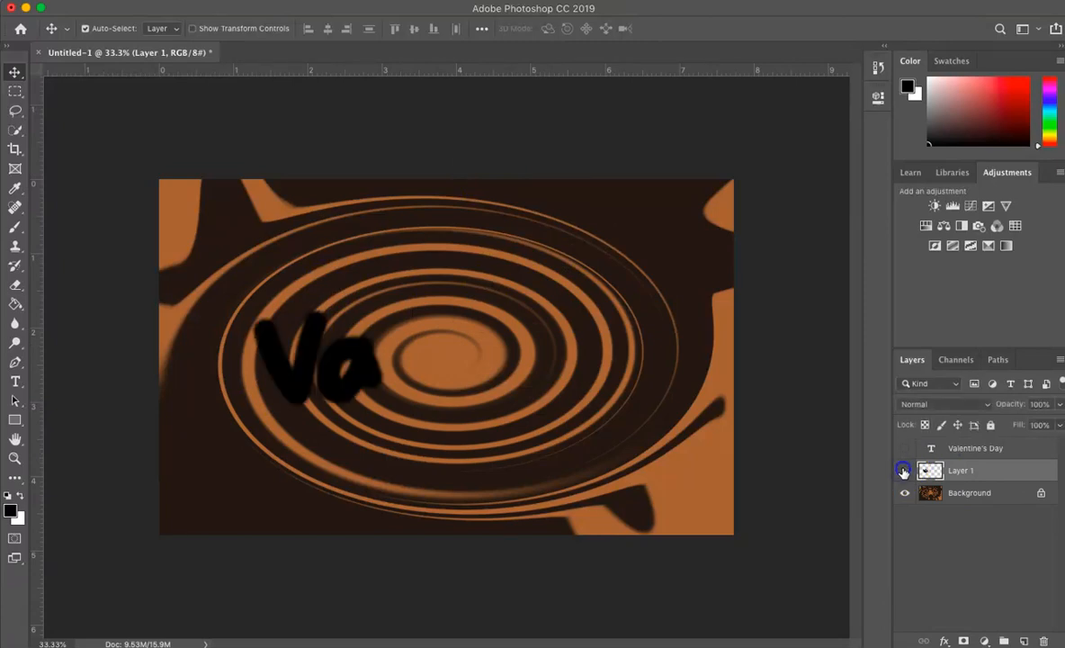
{"action": "left_click", "coordinate": [904, 470]}
{"action": "left_click", "coordinate": [1044, 641]}
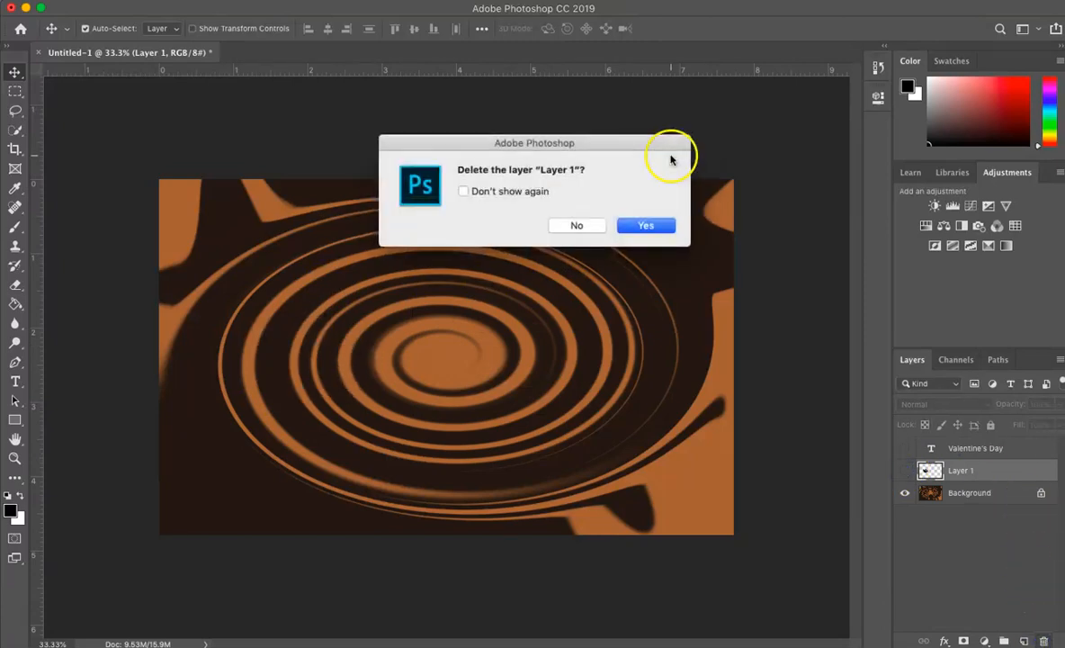
{"action": "left_click", "coordinate": [648, 225]}
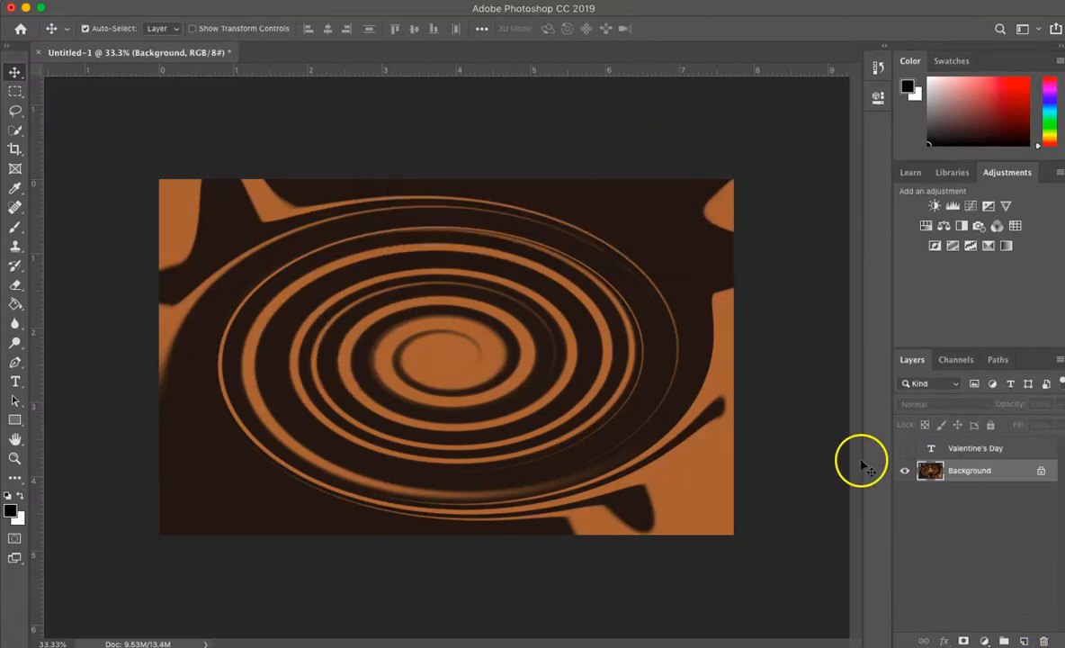
Step: Show the Valentine's Day layer again and enlarge its text to about 129% width and 154% height
{"action": "left_click", "coordinate": [956, 450]}
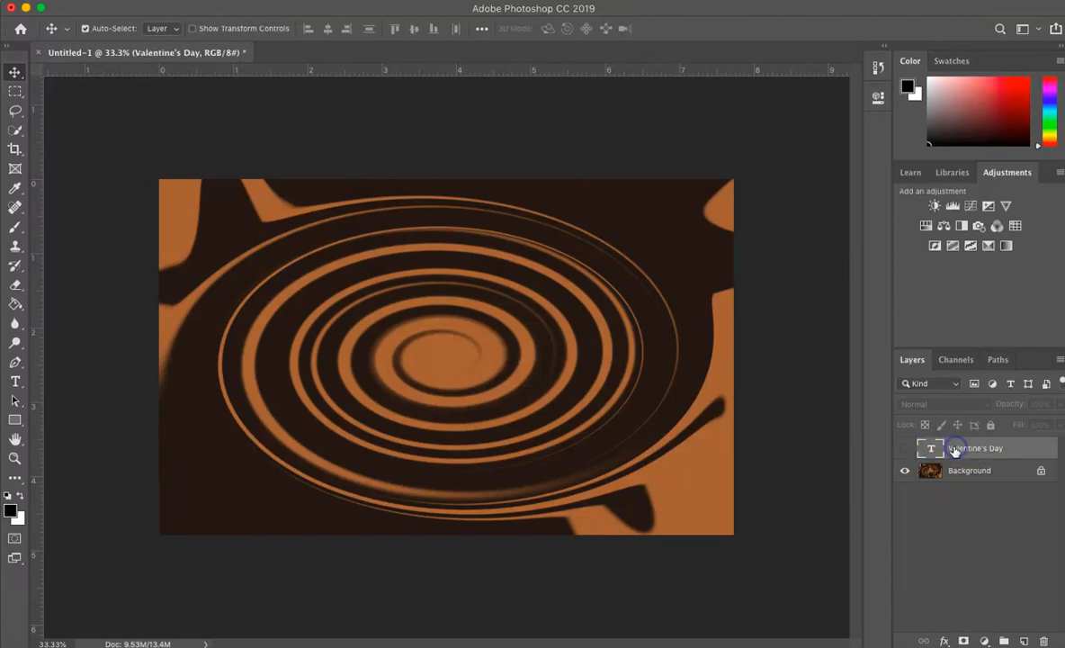
{"action": "left_click", "coordinate": [904, 449]}
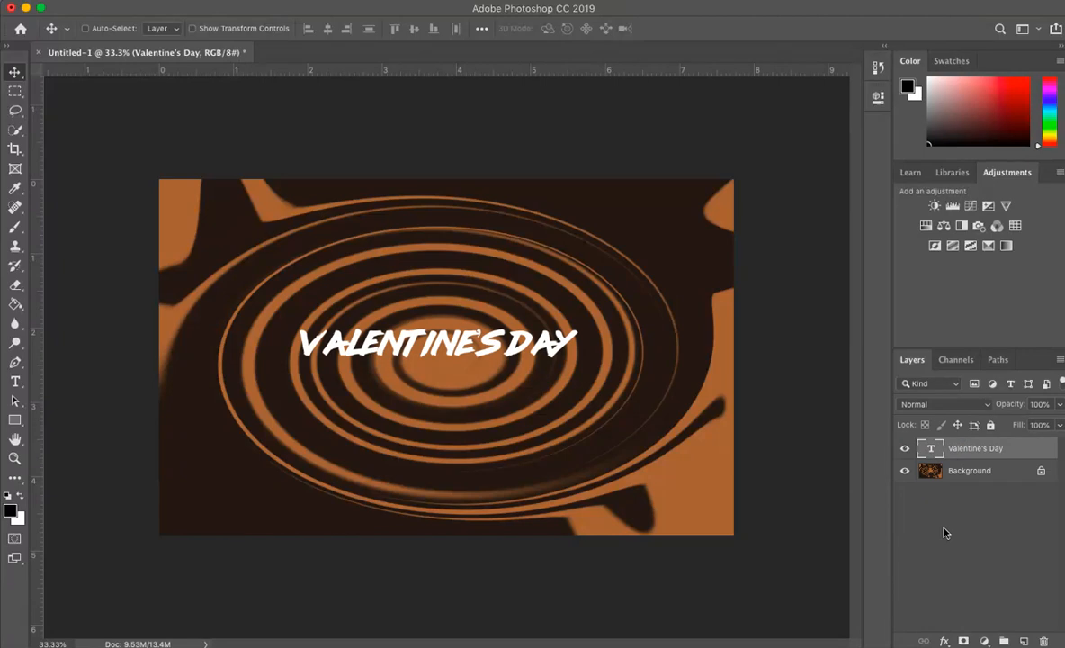
{"action": "key", "text": "super+t"}
{"action": "left_click_drag", "start_coordinate": [576, 363], "coordinate": [658, 383]}
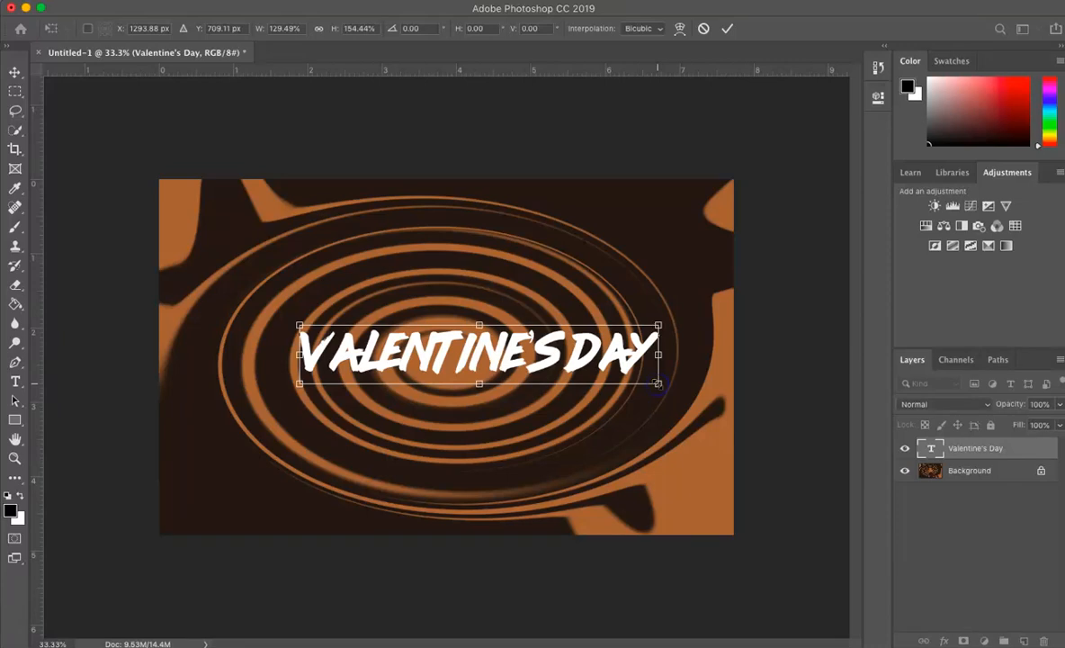
{"action": "key", "text": "Return"}
Step: Shift the enlarged text back toward the middle and align its horizontal center with the Background layer
{"action": "left_click_drag", "start_coordinate": [570, 350], "coordinate": [551, 351]}
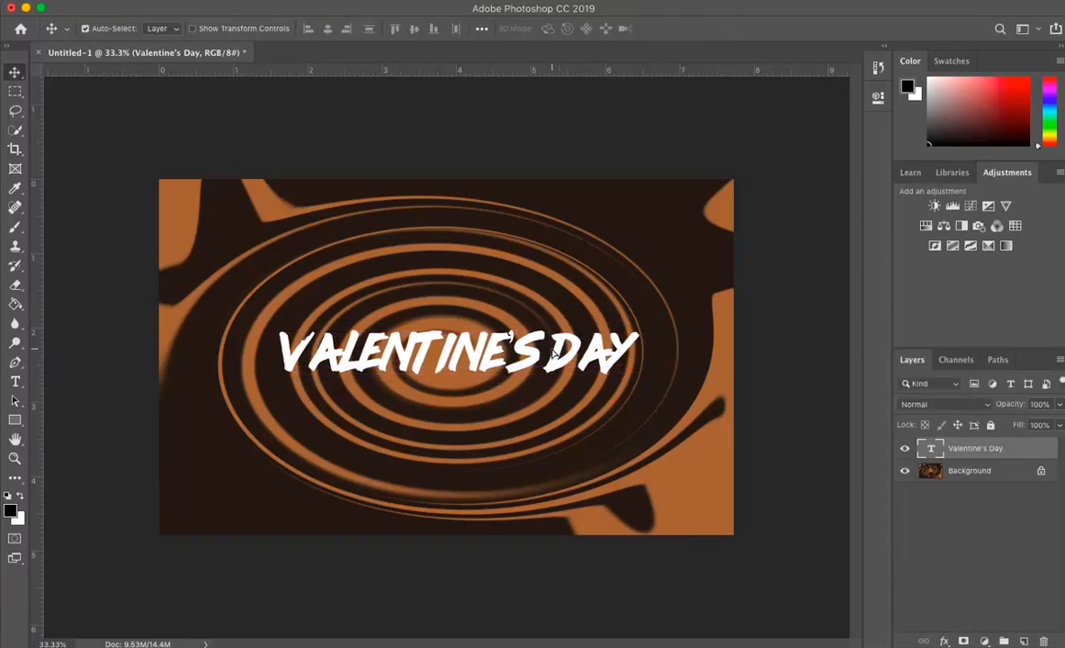
{"action": "left_click", "coordinate": [985, 472], "text": "shift"}
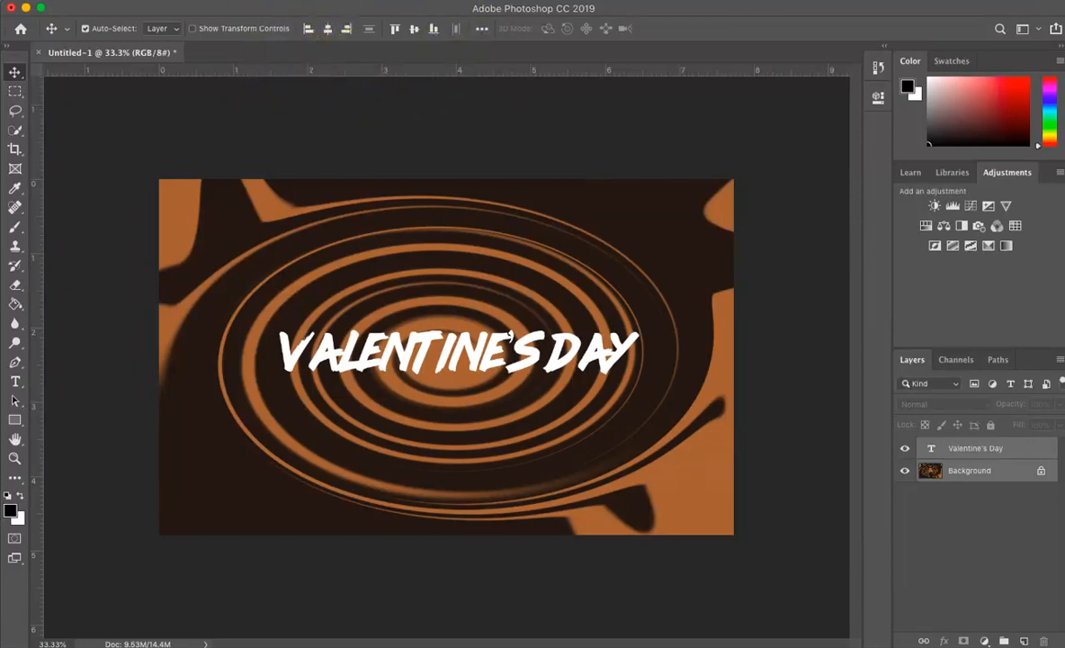
{"action": "left_click", "coordinate": [327, 29]}
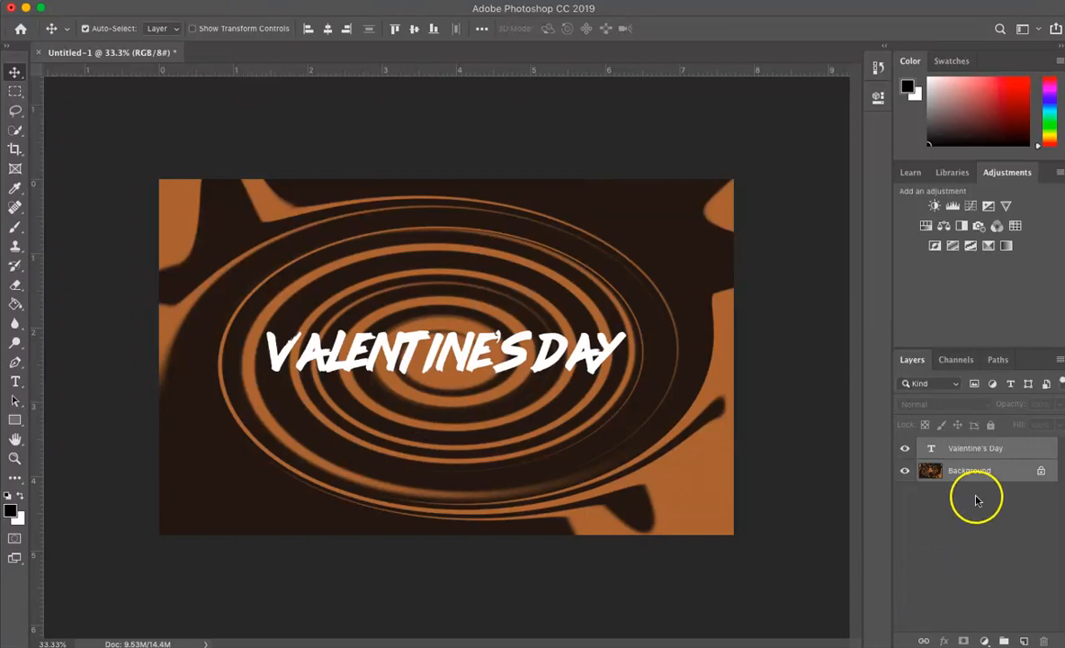
Step: Change the color of the whole "Valentine's Day" text to black (000000)
{"action": "left_click", "coordinate": [984, 450]}
{"action": "key", "text": "t"}
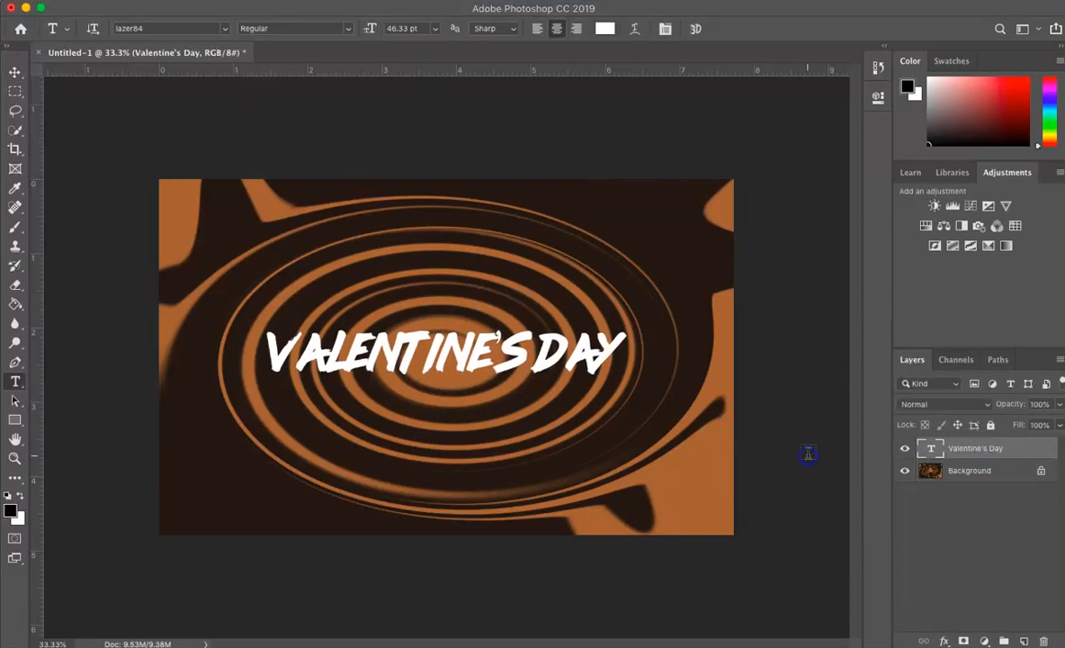
{"action": "left_click", "coordinate": [572, 351]}
{"action": "key", "text": "super+a"}
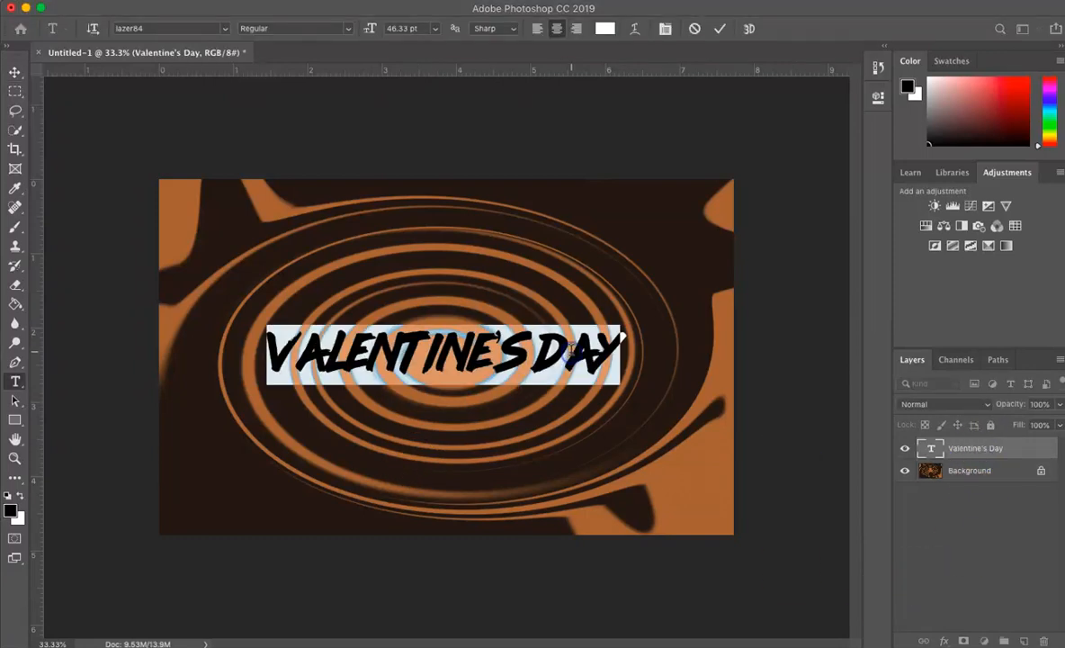
{"action": "left_click", "coordinate": [605, 30]}
{"action": "left_click_drag", "start_coordinate": [494, 266], "coordinate": [563, 419]}
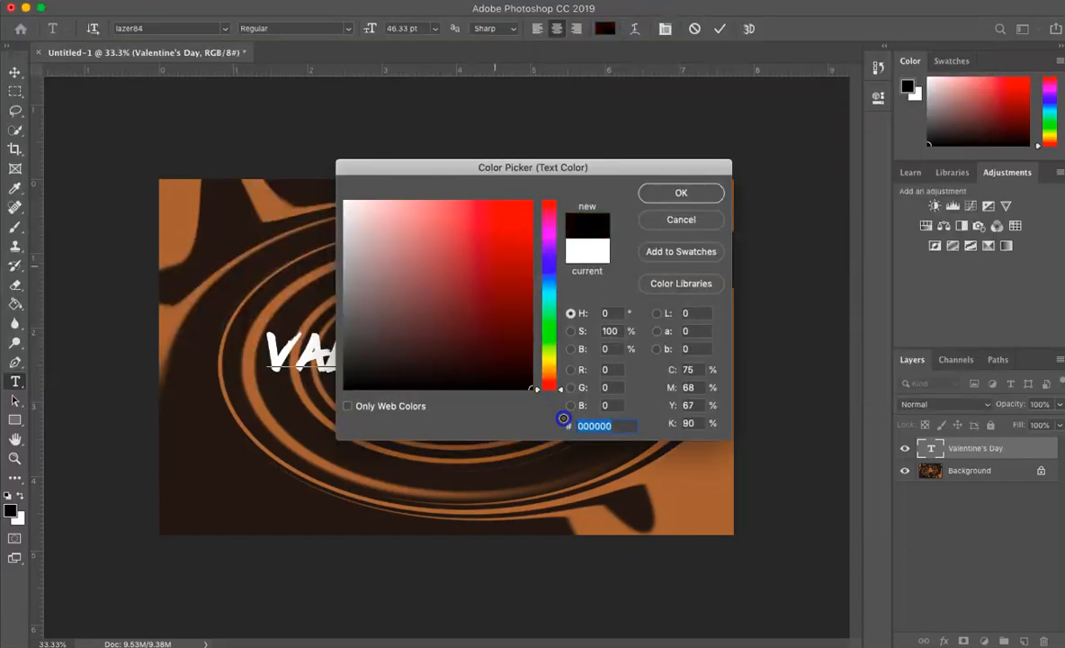
{"action": "left_click", "coordinate": [681, 193]}
{"action": "left_click", "coordinate": [525, 324]}
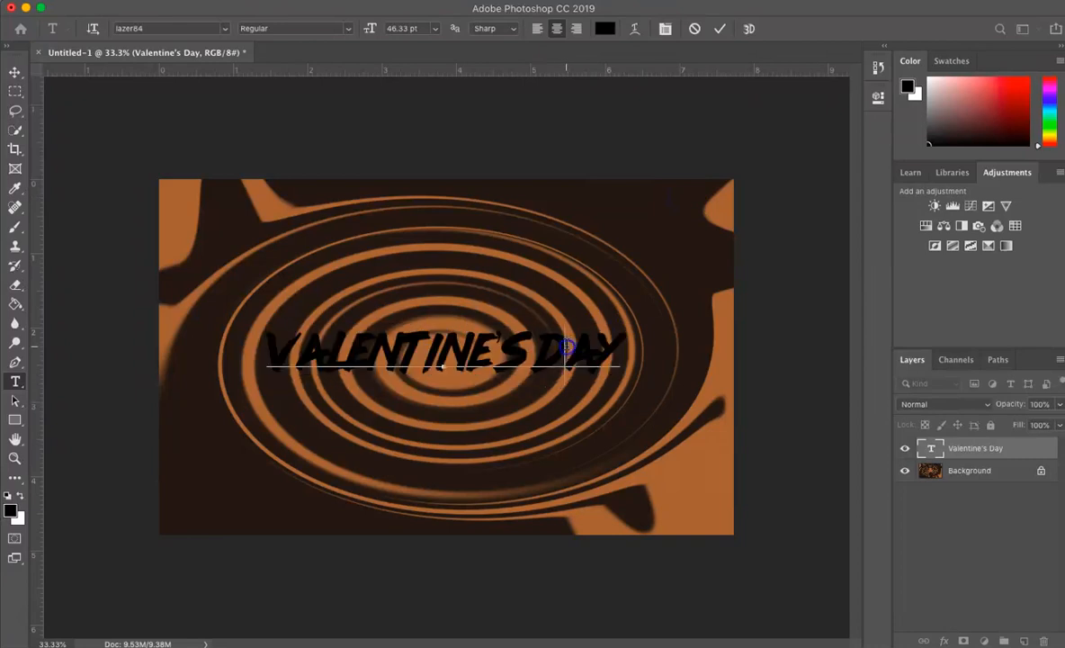
{"action": "left_click", "coordinate": [15, 72]}
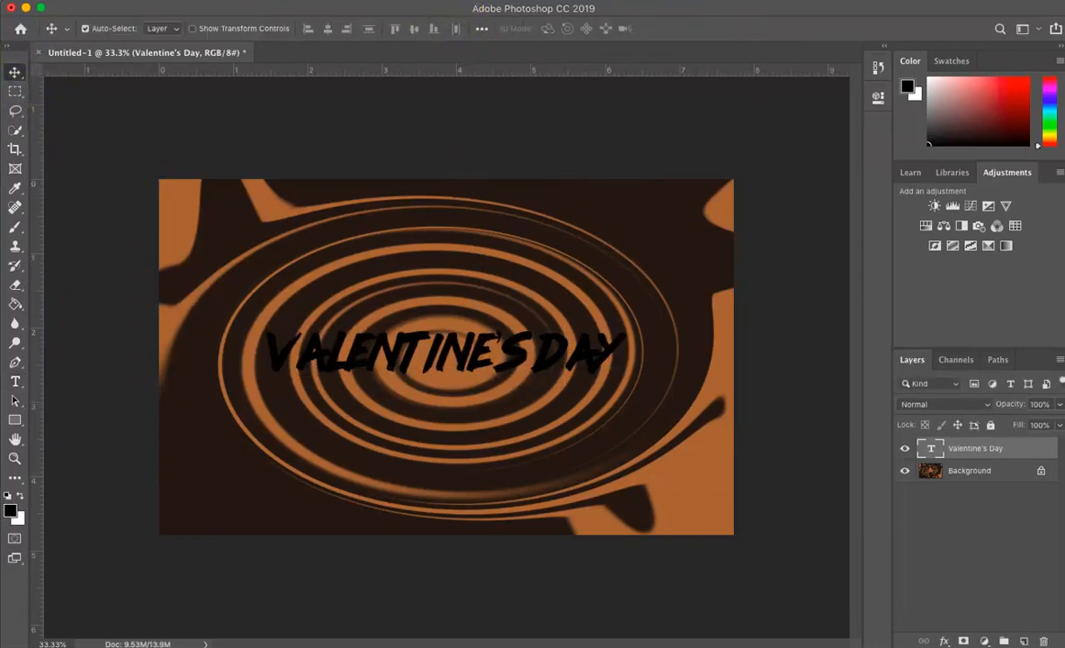
Step: Open the Valentine's Day text layer in the Liquify filter, converting it to a smart object
{"action": "left_click", "coordinate": [357, 3]}
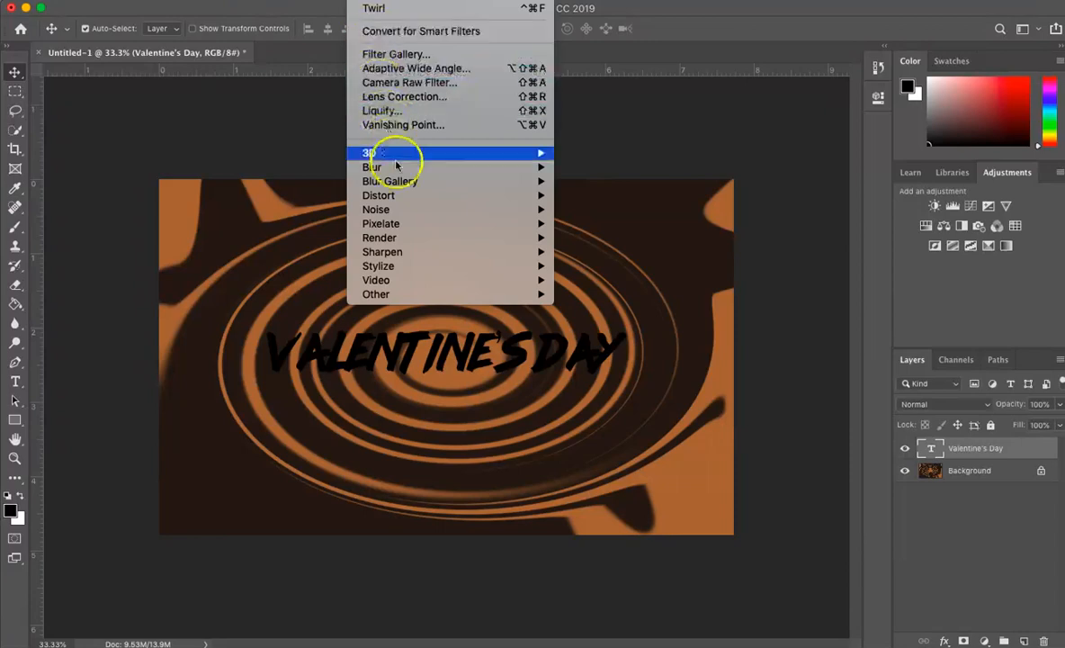
{"action": "left_click", "coordinate": [396, 112]}
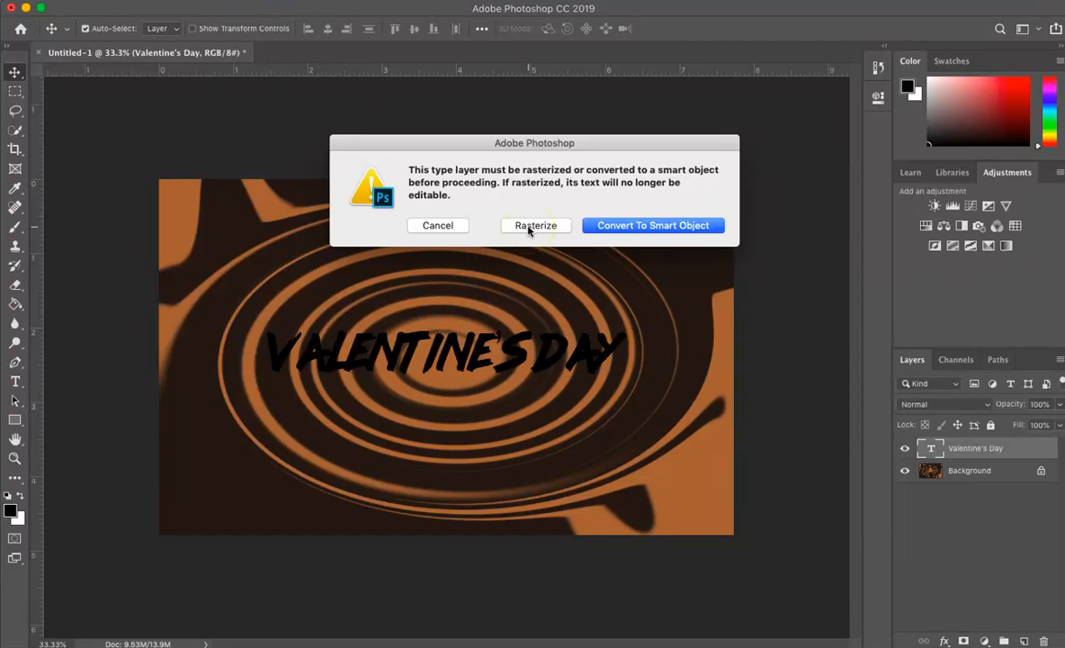
{"action": "left_click", "coordinate": [663, 225]}
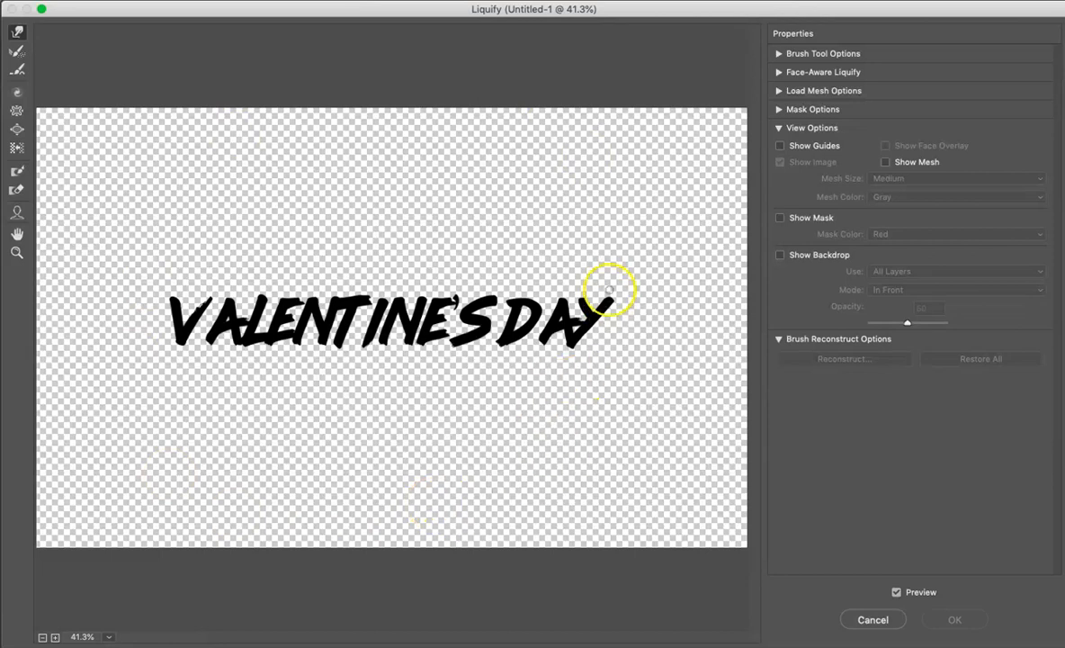
Step: Pull the lower edges of the letters downward into small drips with Forward Warp strokes across the whole text, and apply Liquify
{"action": "left_click_drag", "start_coordinate": [551, 313], "coordinate": [538, 369]}
{"action": "left_click_drag", "start_coordinate": [517, 322], "coordinate": [509, 385]}
{"action": "left_click_drag", "start_coordinate": [471, 336], "coordinate": [463, 389]}
{"action": "left_click_drag", "start_coordinate": [428, 334], "coordinate": [421, 390]}
{"action": "mouse_move", "coordinate": [399, 317]}
{"action": "left_mouse_down"}
{"action": "mouse_move", "coordinate": [395, 358]}
{"action": "mouse_move", "coordinate": [371, 325]}
{"action": "mouse_move", "coordinate": [354, 378]}
{"action": "left_mouse_up"}
{"action": "mouse_move", "coordinate": [362, 298]}
{"action": "left_mouse_down"}
{"action": "mouse_move", "coordinate": [352, 347]}
{"action": "mouse_move", "coordinate": [298, 336]}
{"action": "mouse_move", "coordinate": [318, 386]}
{"action": "left_mouse_up"}
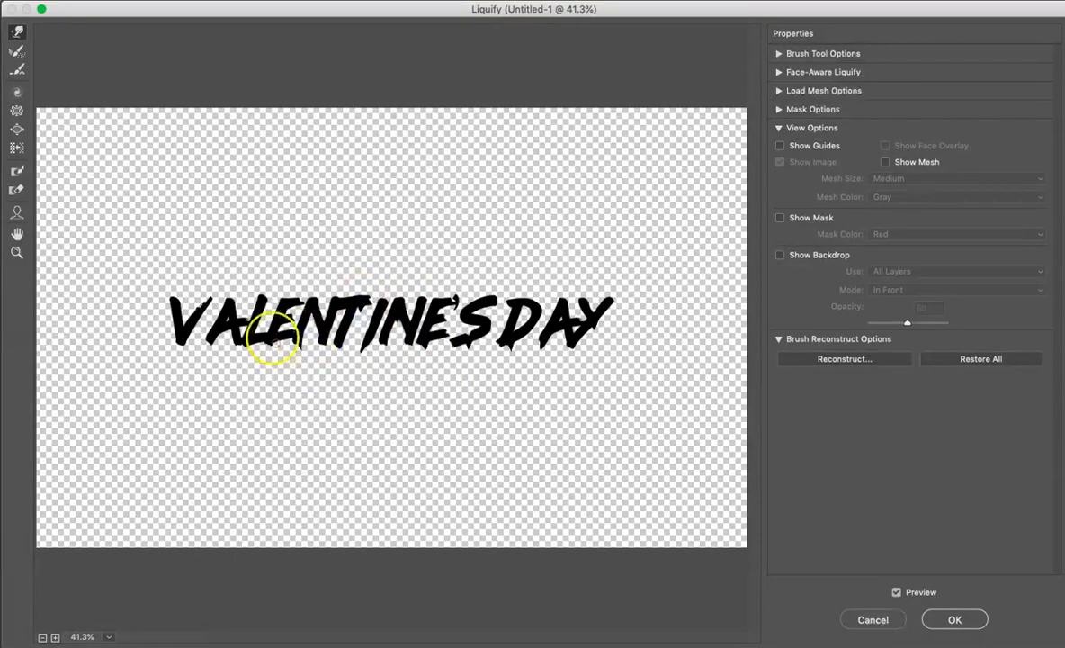
{"action": "left_click_drag", "start_coordinate": [269, 334], "coordinate": [268, 373]}
{"action": "left_click_drag", "start_coordinate": [247, 337], "coordinate": [248, 406]}
{"action": "left_click_drag", "start_coordinate": [221, 326], "coordinate": [209, 389]}
{"action": "mouse_move", "coordinate": [186, 310]}
{"action": "left_mouse_down"}
{"action": "mouse_move", "coordinate": [184, 335]}
{"action": "mouse_move", "coordinate": [214, 385]}
{"action": "mouse_move", "coordinate": [174, 304]}
{"action": "mouse_move", "coordinate": [148, 391]}
{"action": "left_mouse_up"}
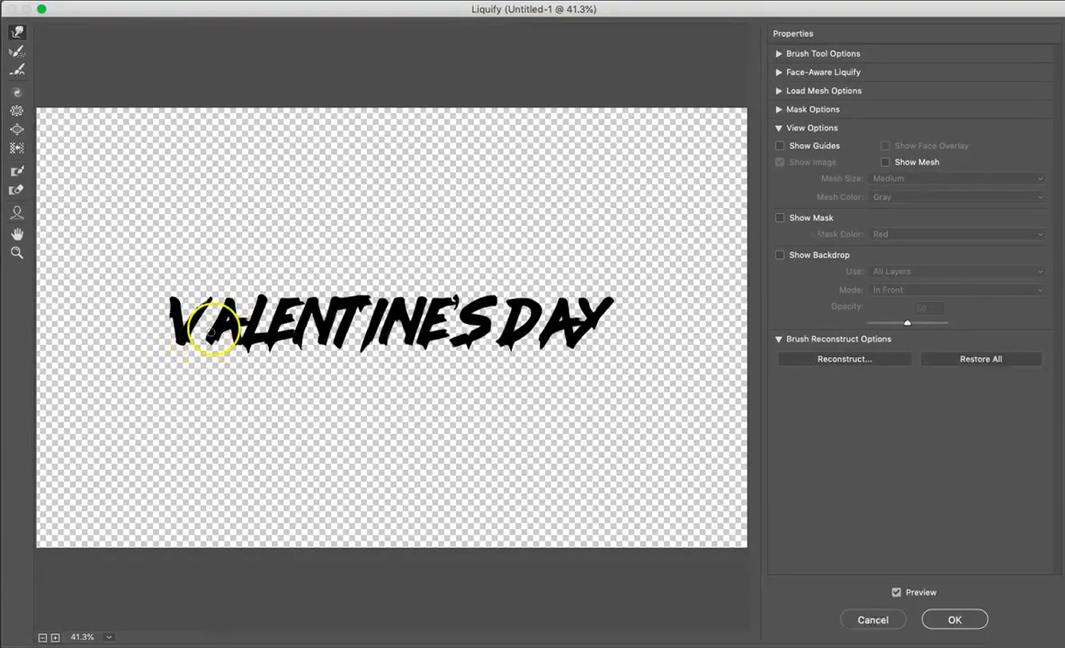
{"action": "left_click_drag", "start_coordinate": [223, 309], "coordinate": [203, 336]}
{"action": "left_click_drag", "start_coordinate": [263, 299], "coordinate": [272, 361]}
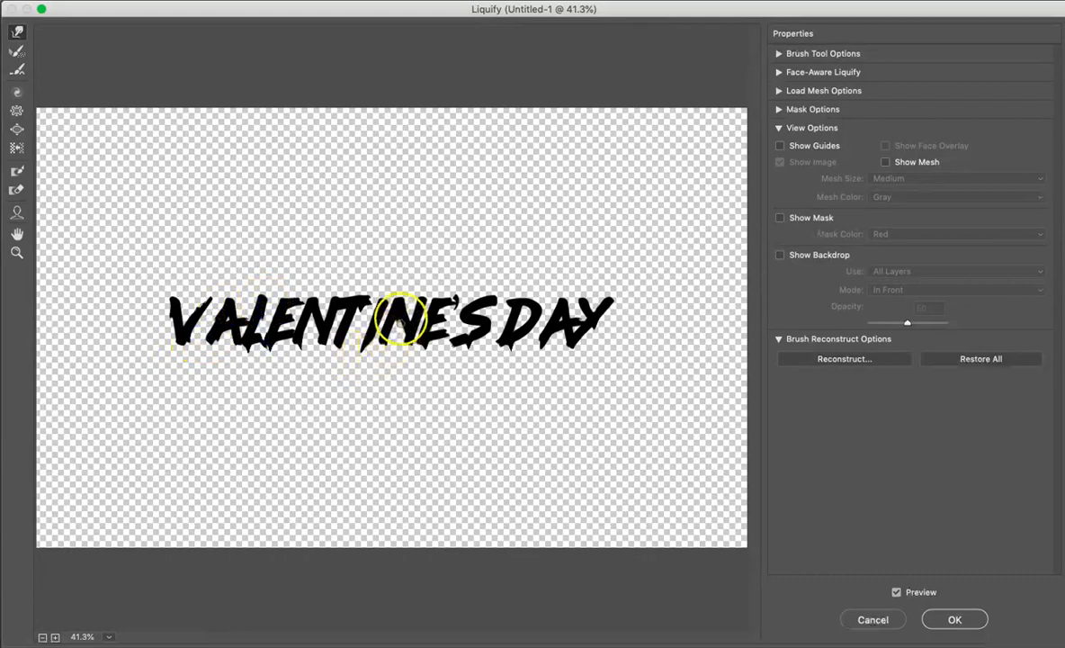
{"action": "mouse_move", "coordinate": [413, 341]}
{"action": "left_mouse_down"}
{"action": "mouse_move", "coordinate": [400, 369]}
{"action": "mouse_move", "coordinate": [411, 406]}
{"action": "left_mouse_up"}
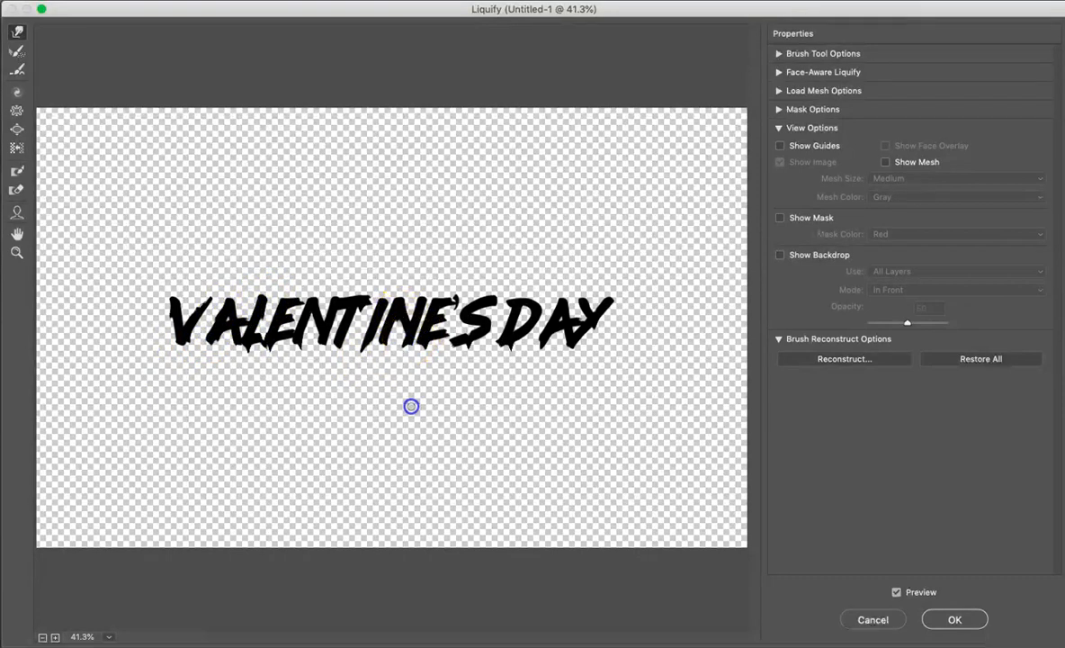
{"action": "mouse_move", "coordinate": [552, 340]}
{"action": "left_mouse_down"}
{"action": "mouse_move", "coordinate": [531, 362]}
{"action": "mouse_move", "coordinate": [530, 404]}
{"action": "left_mouse_up"}
{"action": "mouse_move", "coordinate": [559, 328]}
{"action": "left_mouse_down"}
{"action": "mouse_move", "coordinate": [563, 384]}
{"action": "mouse_move", "coordinate": [602, 427]}
{"action": "mouse_move", "coordinate": [604, 471]}
{"action": "left_mouse_up"}
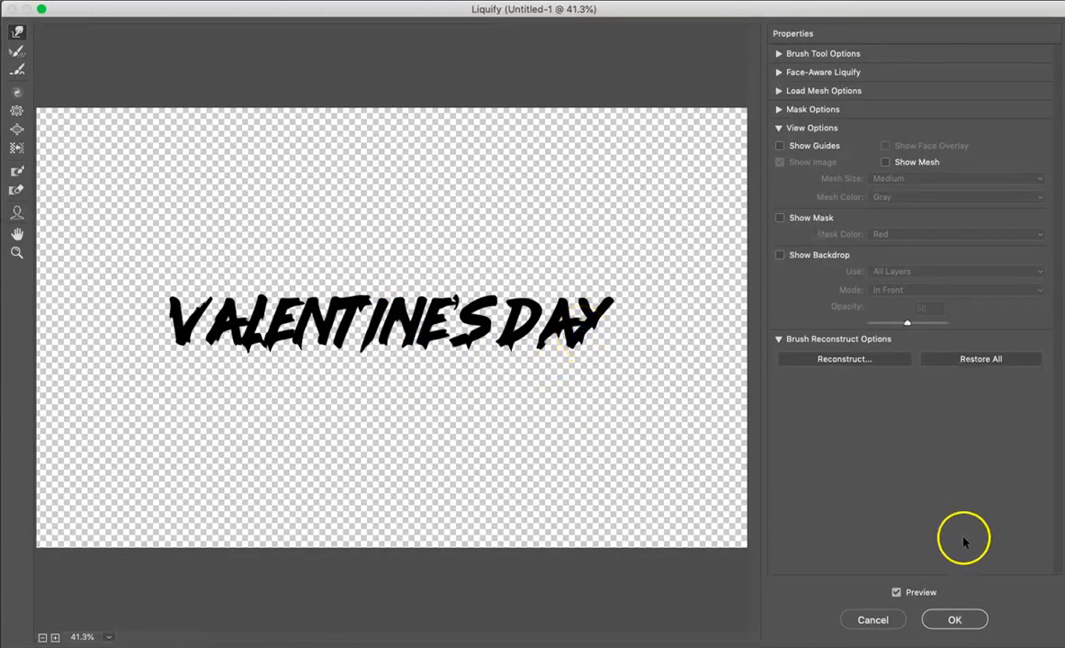
{"action": "left_click", "coordinate": [954, 619]}
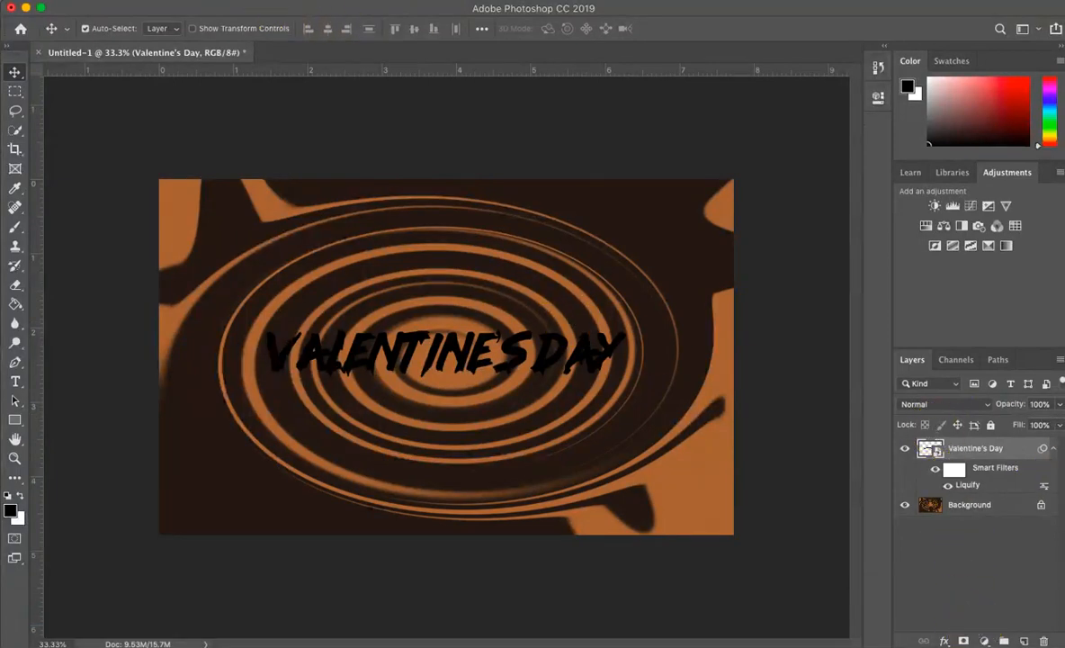
Step: Add a Drop Shadow layer style to the Valentine's Day smart object layer
{"action": "left_click", "coordinate": [244, 1]}
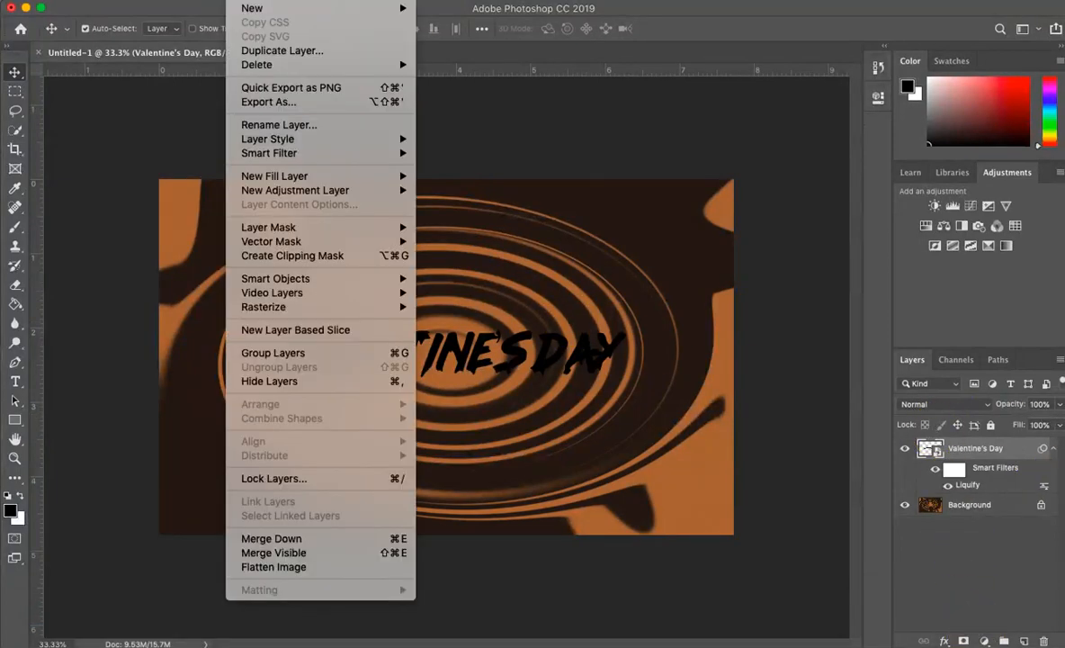
{"action": "mouse_move", "coordinate": [284, 140]}
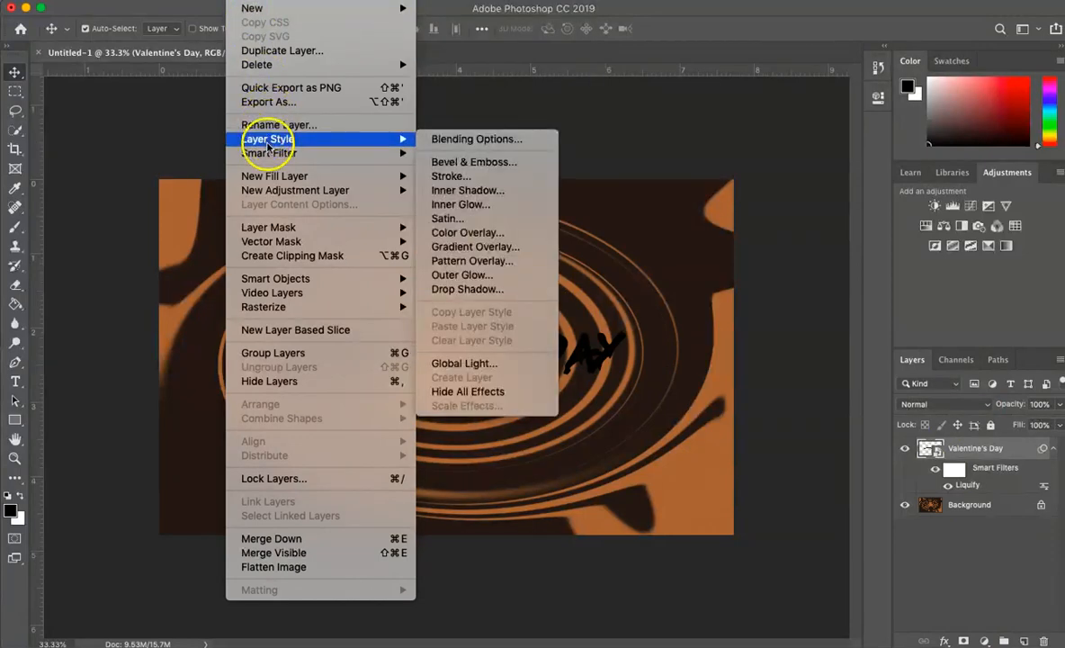
{"action": "left_click", "coordinate": [489, 194]}
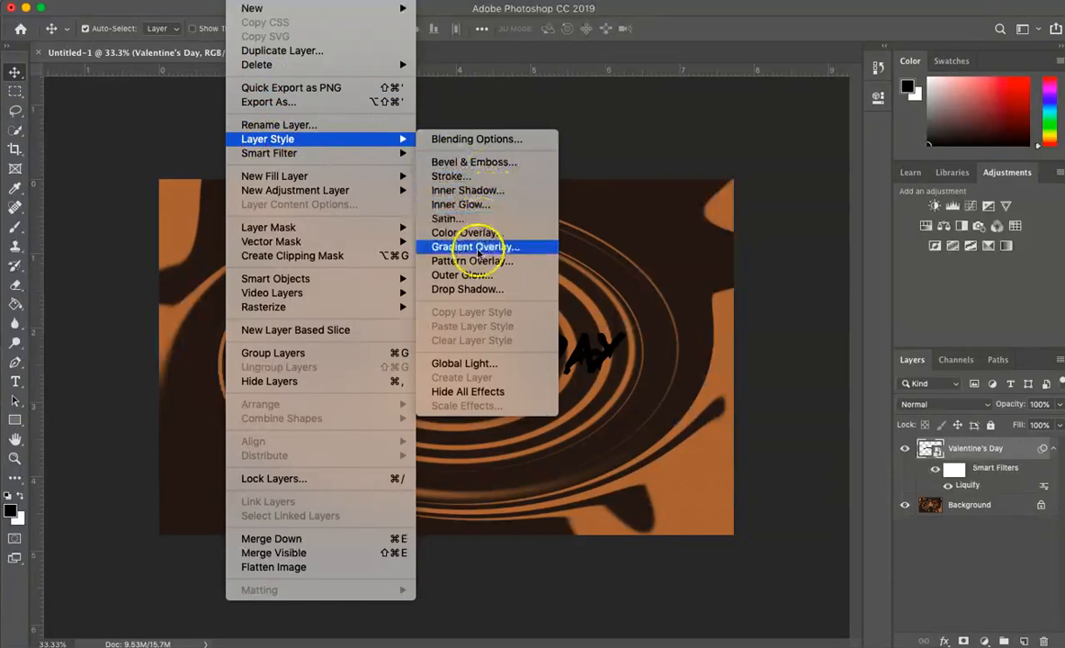
{"action": "left_click", "coordinate": [475, 289]}
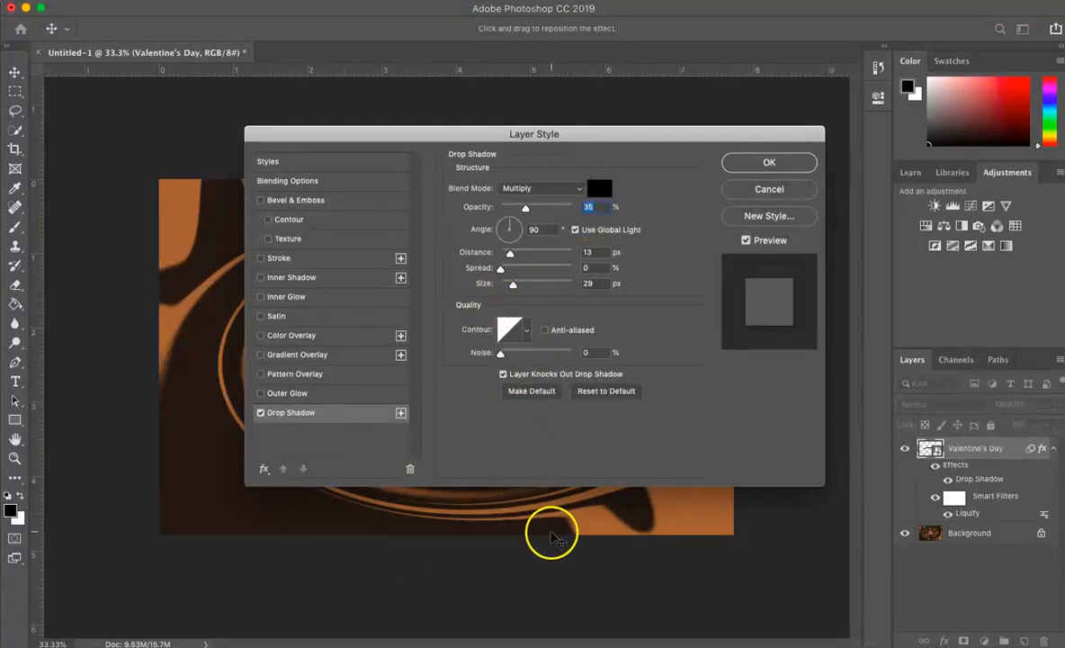
Step: Enable Bevel & Emboss for the text and set its highlight color to 9b8474
{"action": "left_click", "coordinate": [318, 199]}
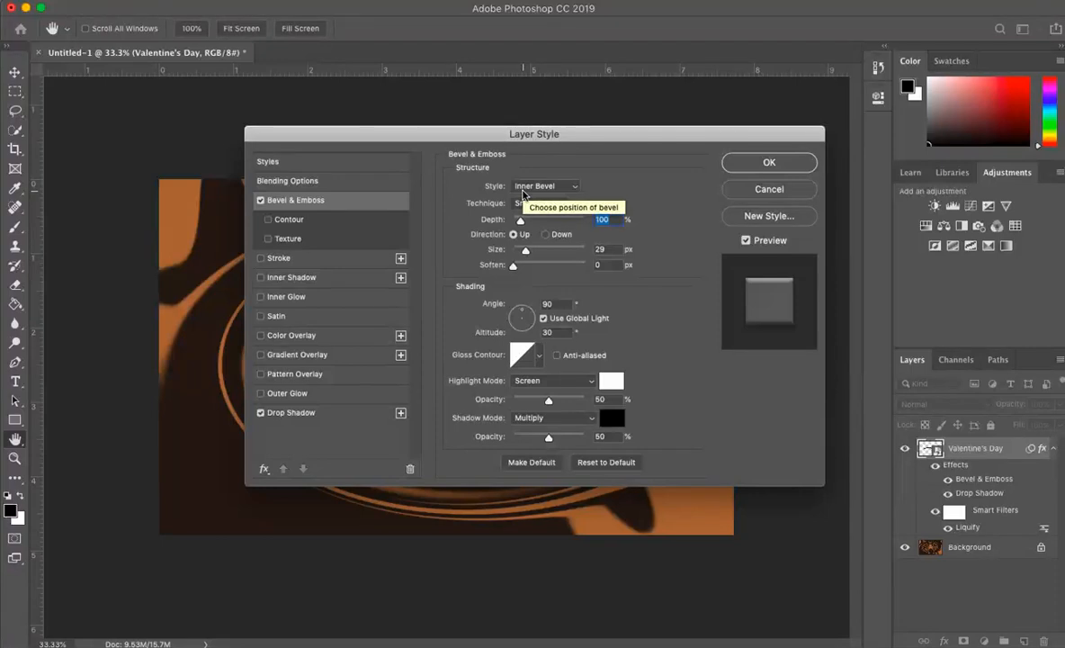
{"action": "left_click", "coordinate": [605, 385]}
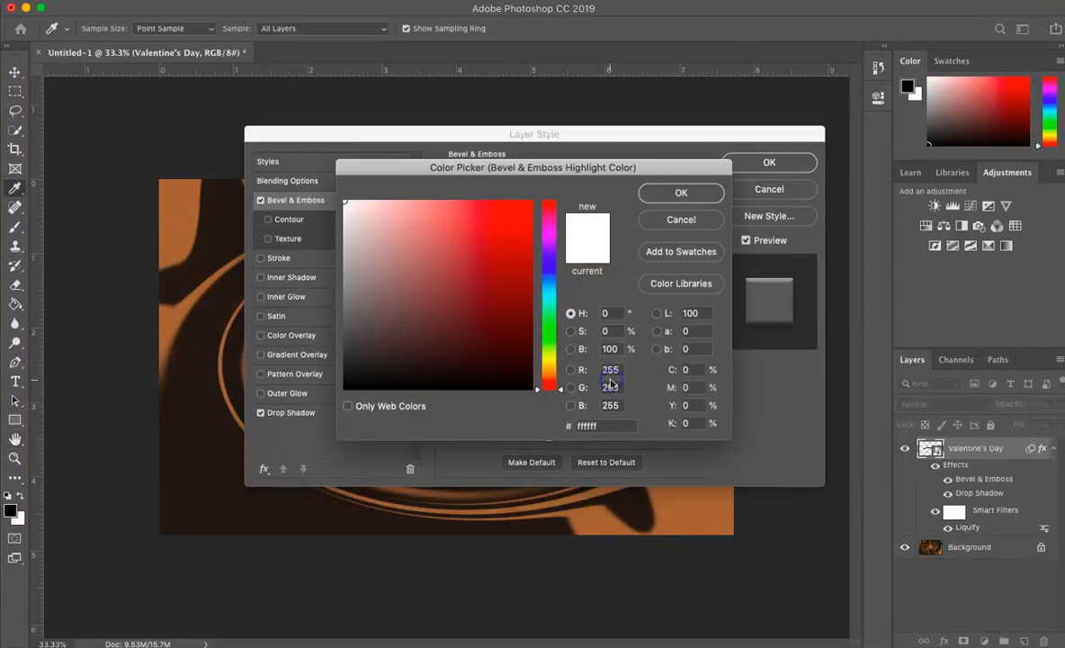
{"action": "left_click", "coordinate": [600, 425]}
{"action": "type", "text": "9b8"}
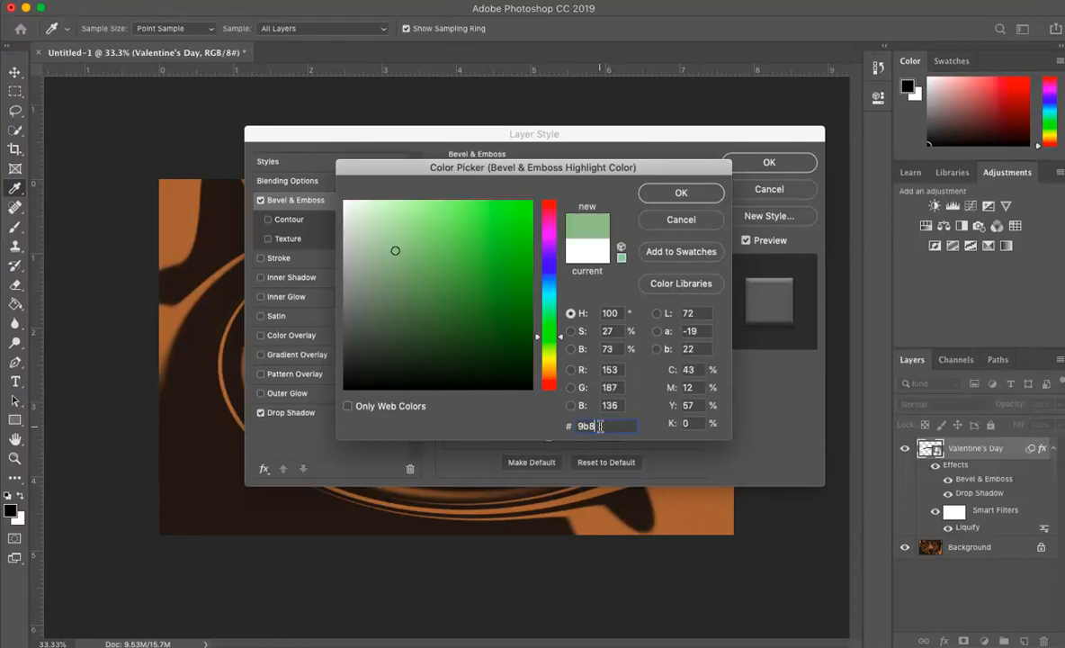
{"action": "type", "text": "47"}
{"action": "type", "text": "0"}
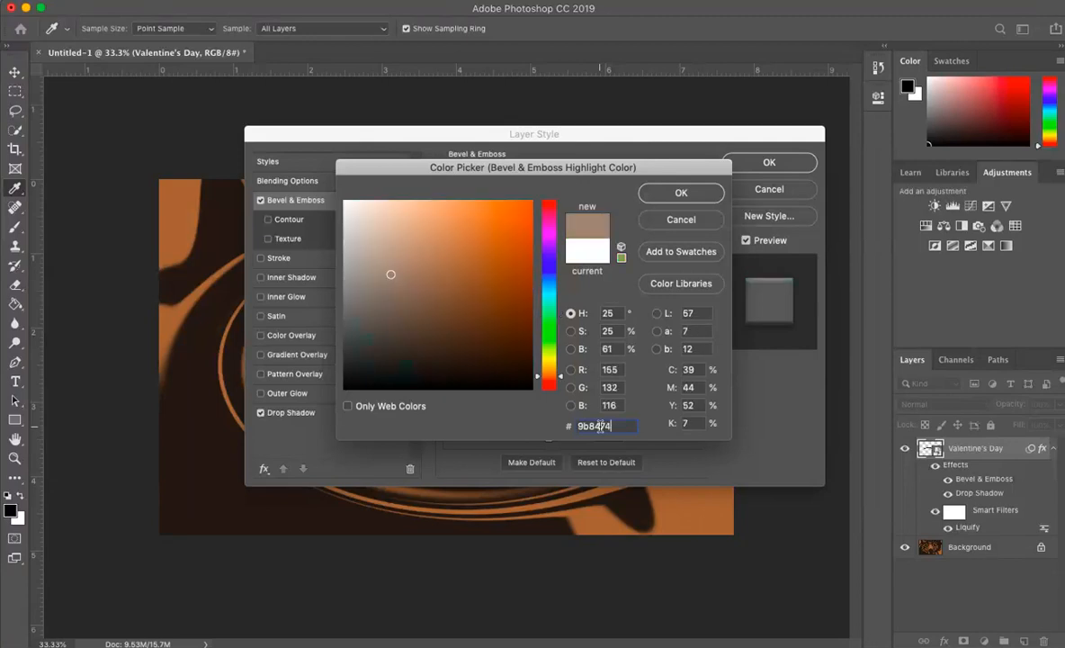
{"action": "left_click", "coordinate": [706, 194]}
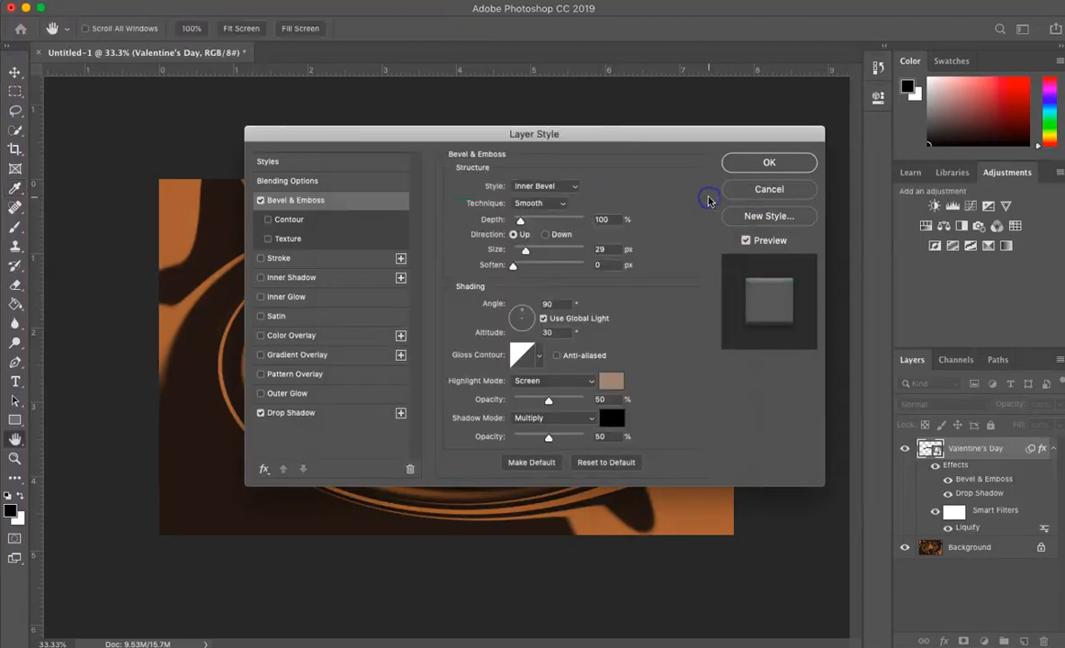
Step: Set the Bevel & Emboss shadow color to dark brown 2c1109
{"action": "left_click", "coordinate": [613, 420]}
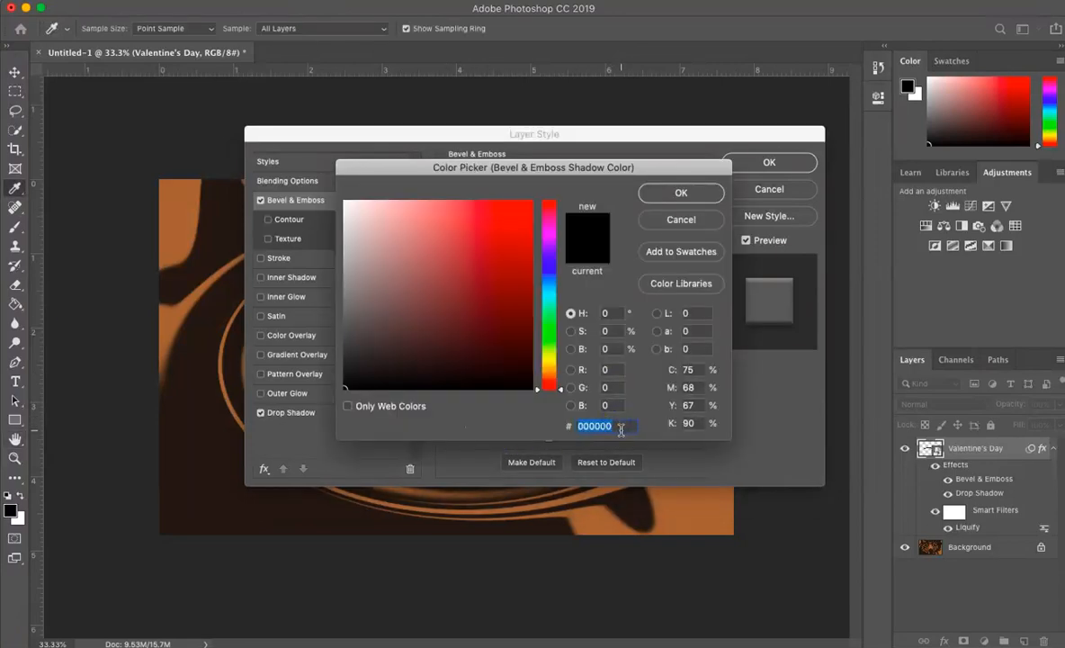
{"action": "type", "text": "2"}
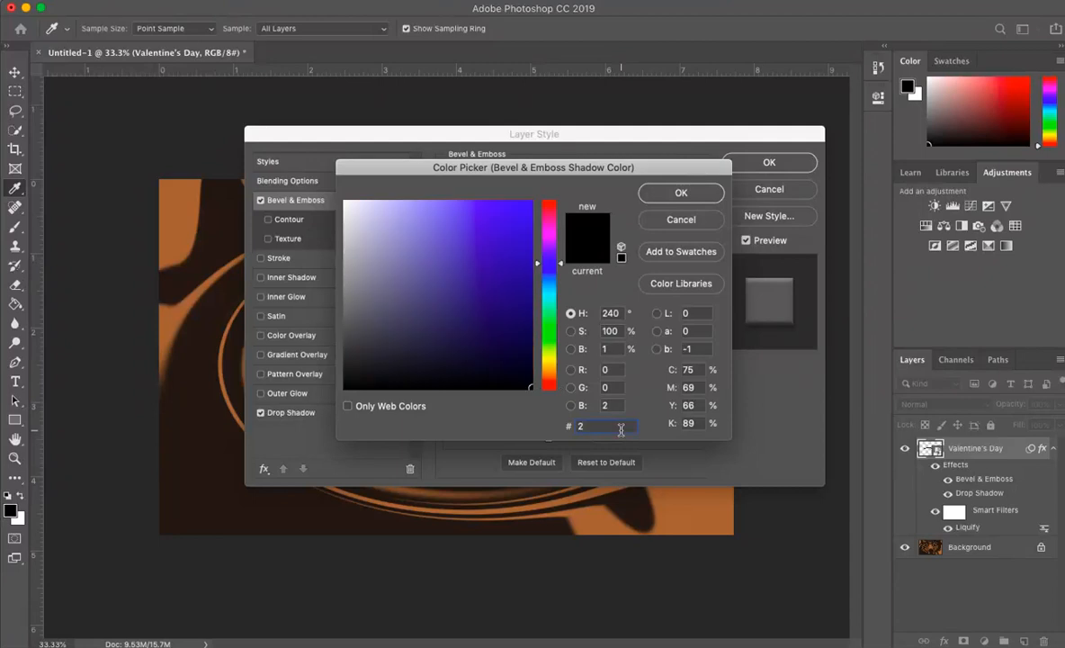
{"action": "type", "text": "c"}
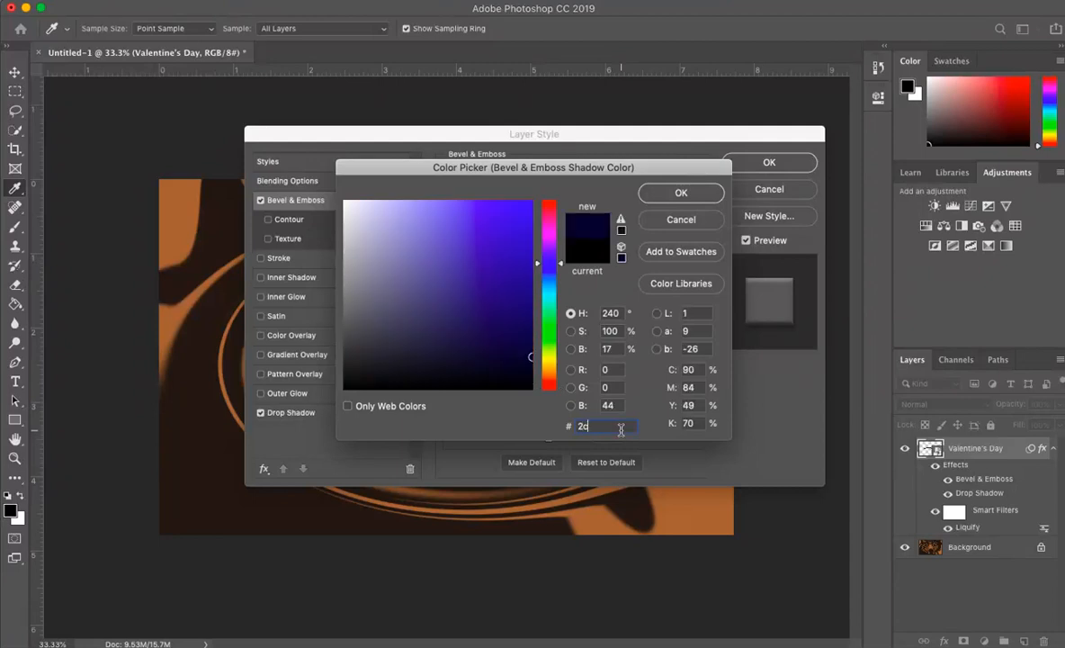
{"action": "type", "text": "11"}
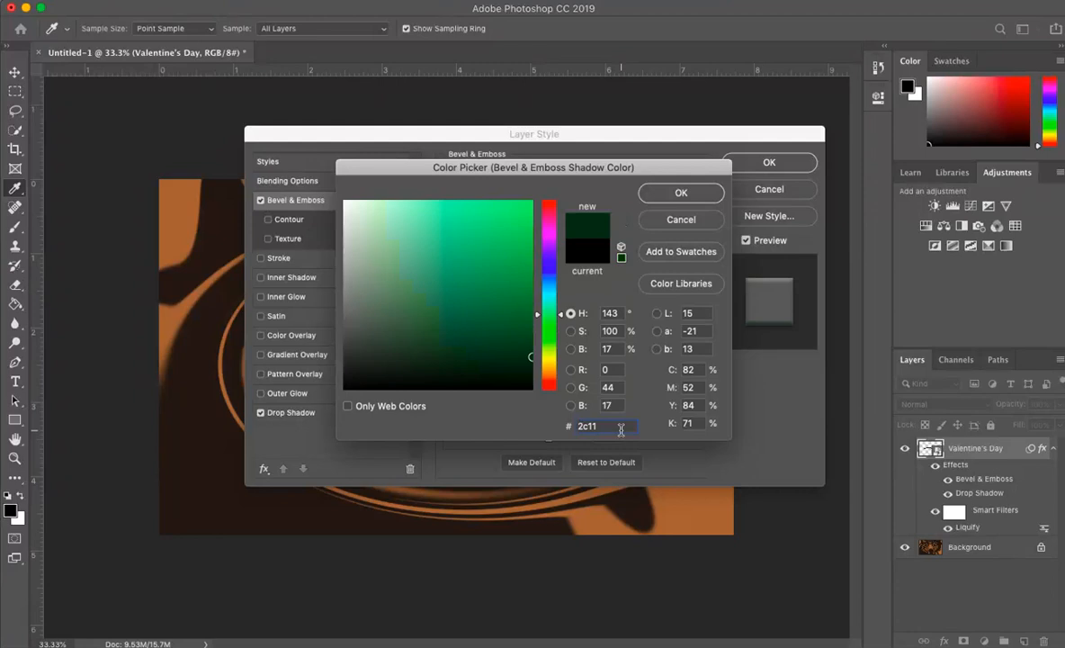
{"action": "type", "text": "09"}
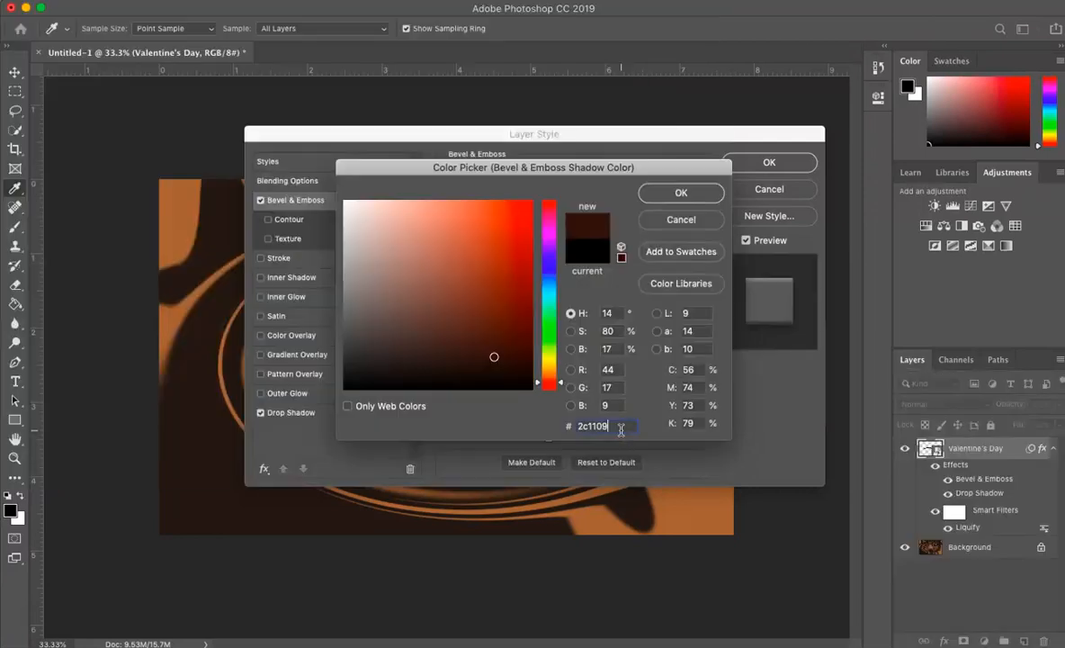
{"action": "left_click", "coordinate": [689, 196]}
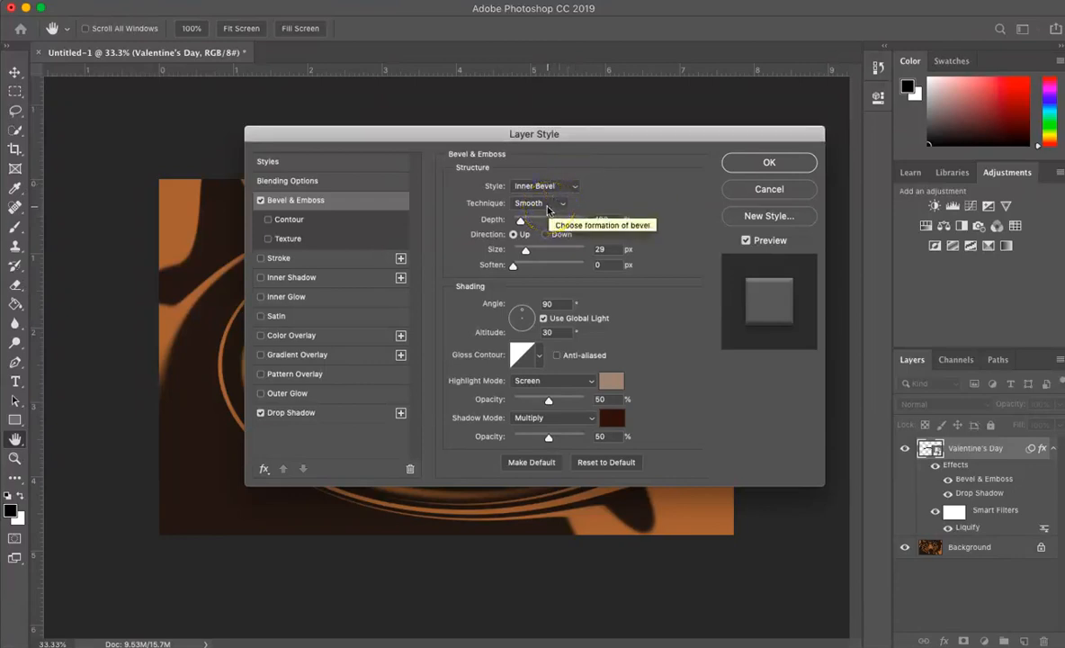
Step: Set the bevel's depth to 93% and its size to 33 px
{"action": "double_click", "coordinate": [611, 219]}
{"action": "type", "text": "93"}
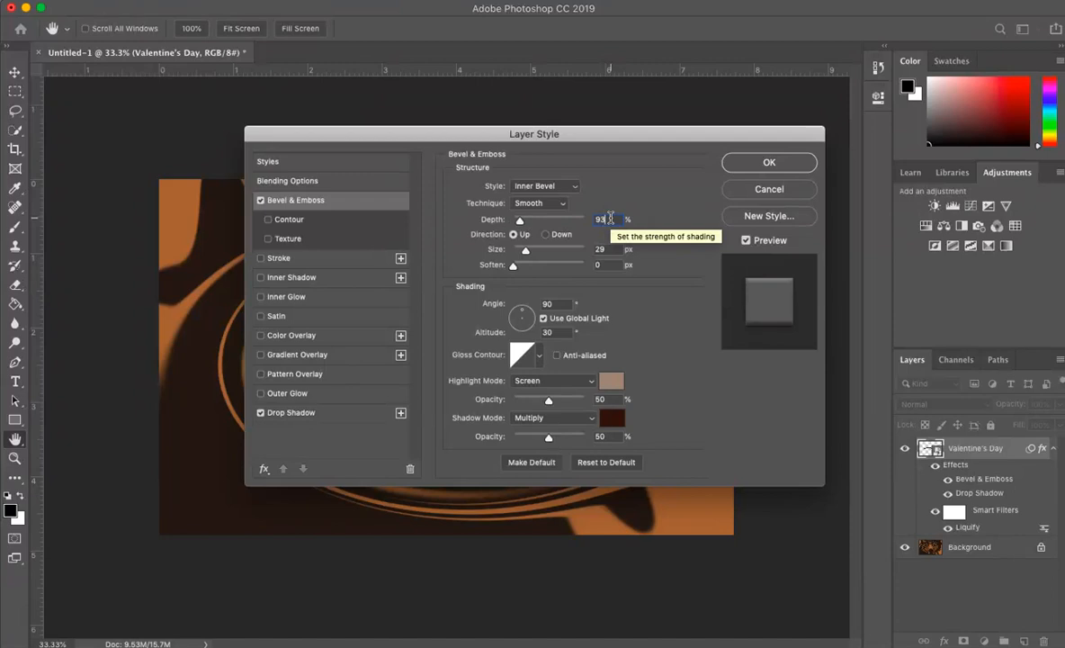
{"action": "double_click", "coordinate": [610, 248]}
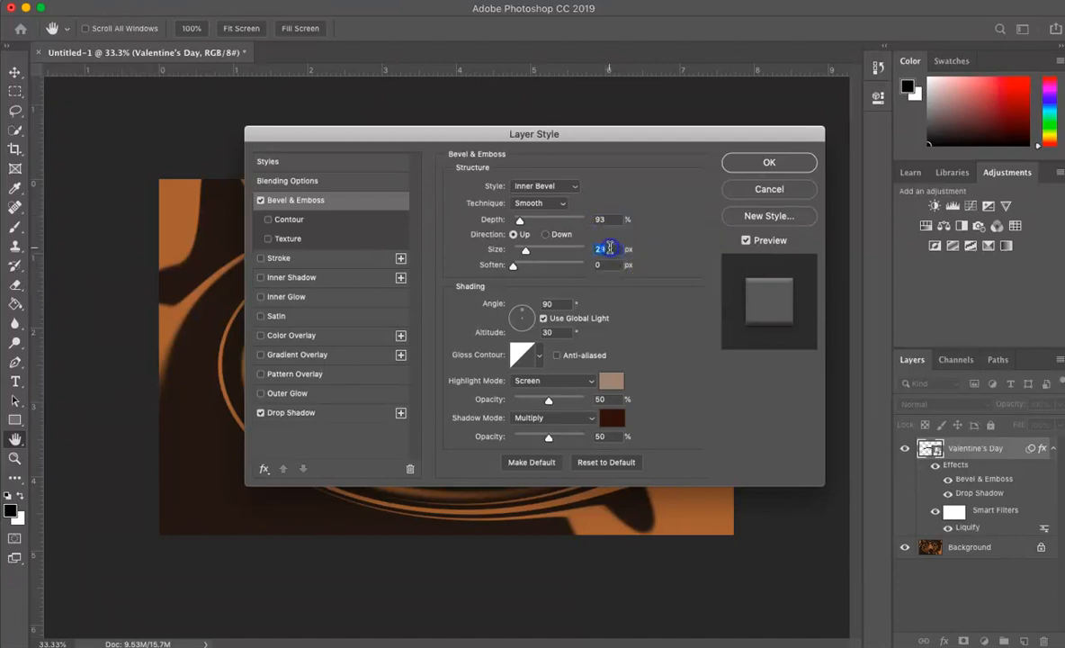
{"action": "key", "text": "Up"}
{"action": "key", "text": "Up"}
{"action": "key", "text": "Up"}
{"action": "key", "text": "Up"}
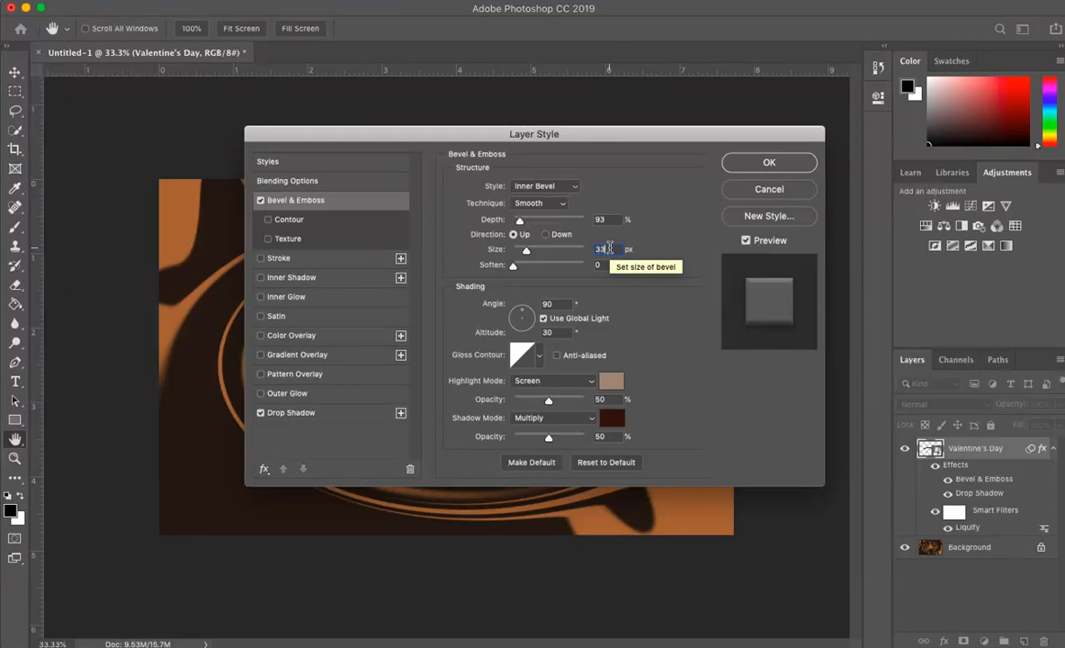
{"action": "left_click", "coordinate": [615, 303]}
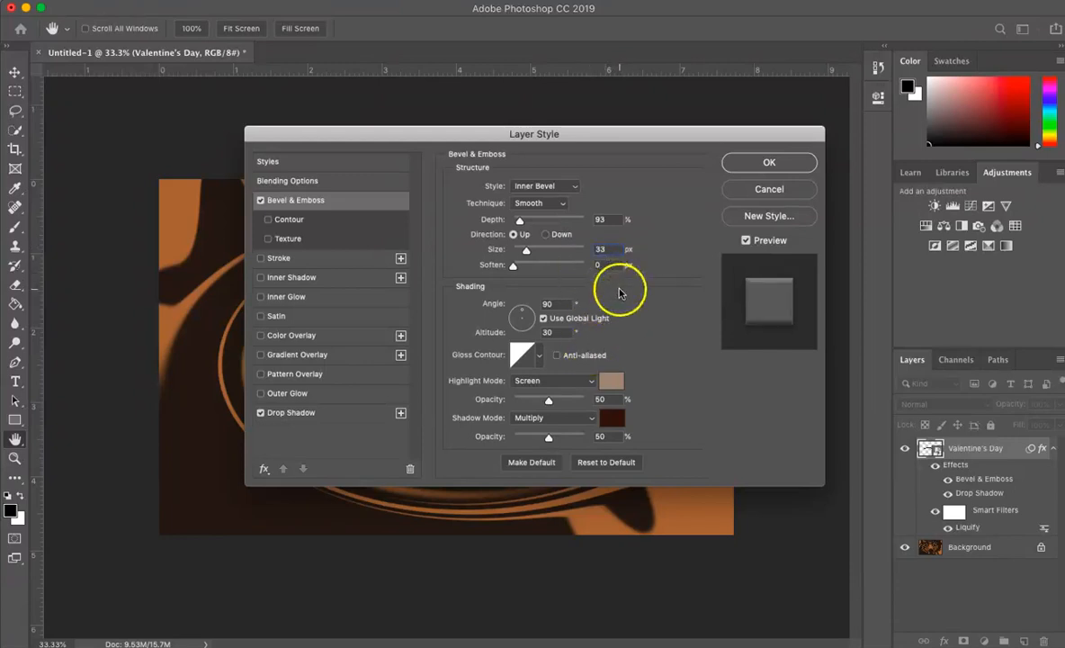
Step: Configure the bevel shading with a 120° angle, 88% shadow opacity and 100% highlight opacity
{"action": "left_click", "coordinate": [553, 304]}
{"action": "type", "text": "120"}
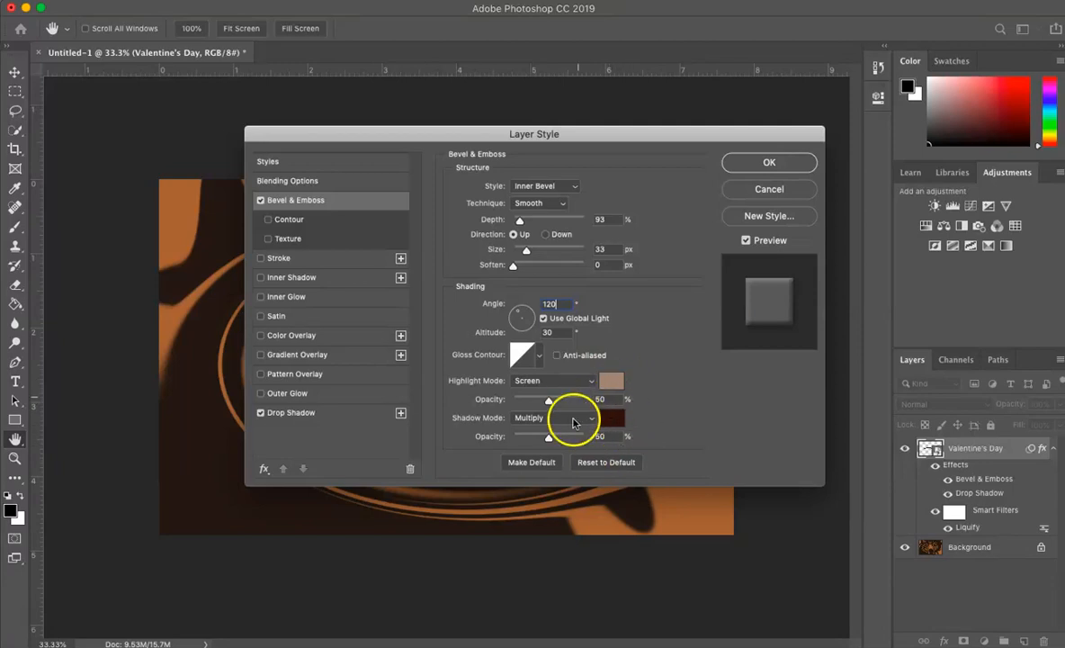
{"action": "double_click", "coordinate": [610, 436]}
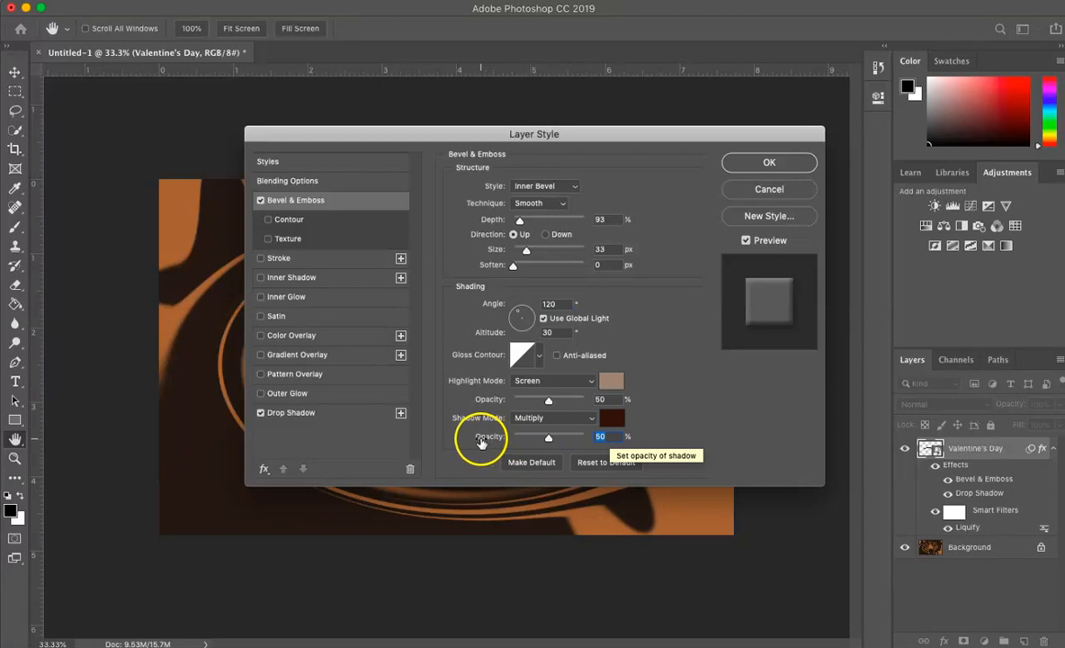
{"action": "type", "text": "88"}
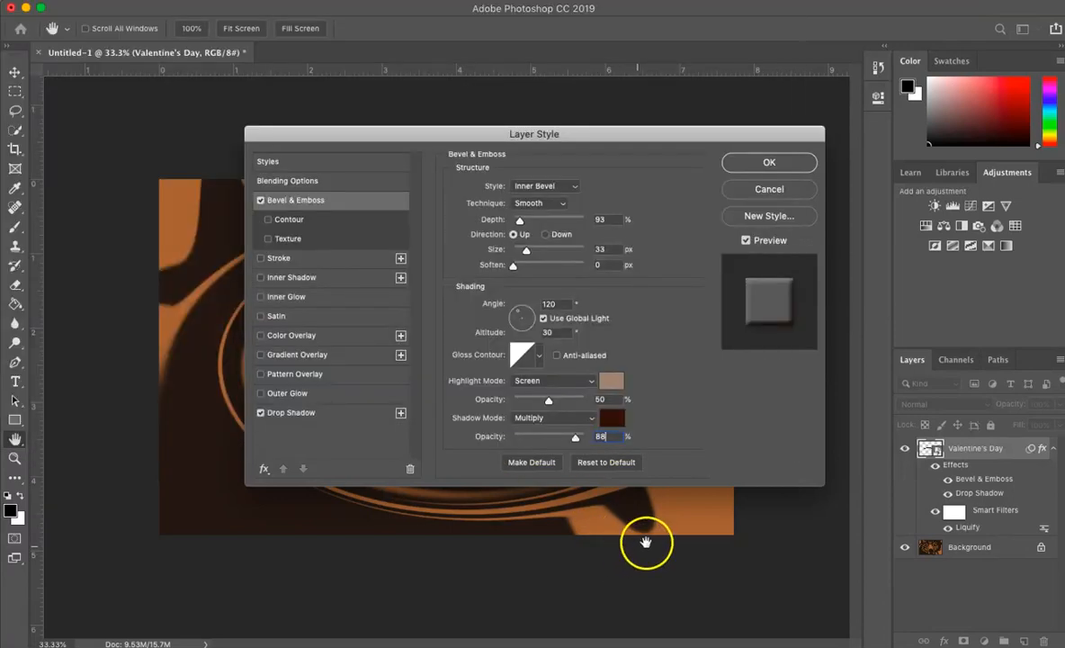
{"action": "left_click", "coordinate": [611, 397]}
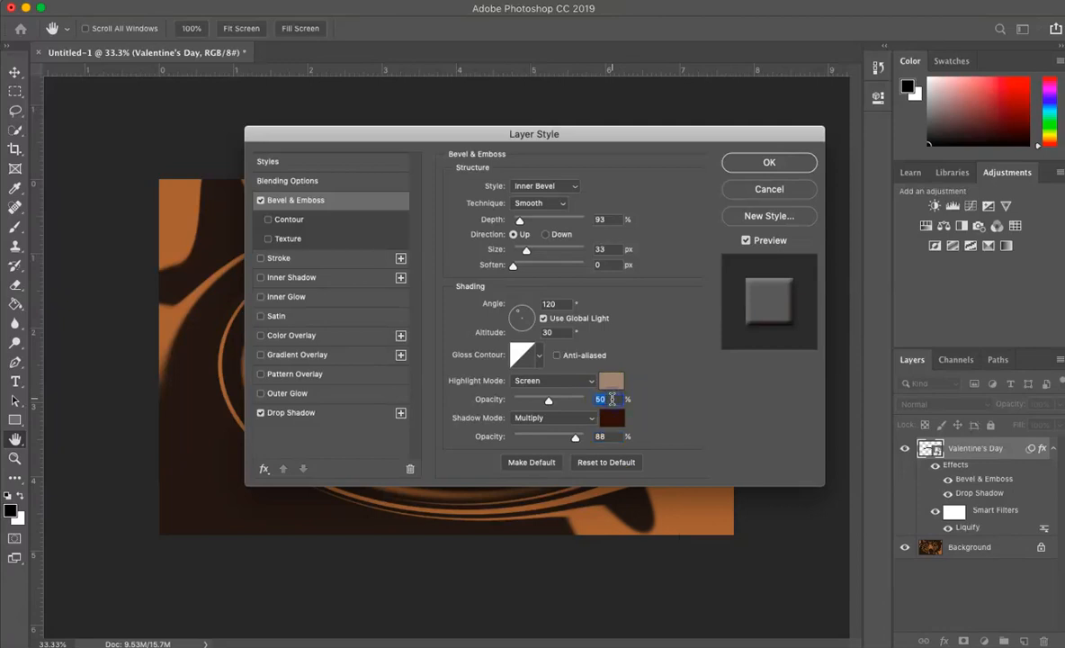
{"action": "type", "text": "100"}
{"action": "left_click", "coordinate": [691, 390]}
{"action": "left_click", "coordinate": [541, 358]}
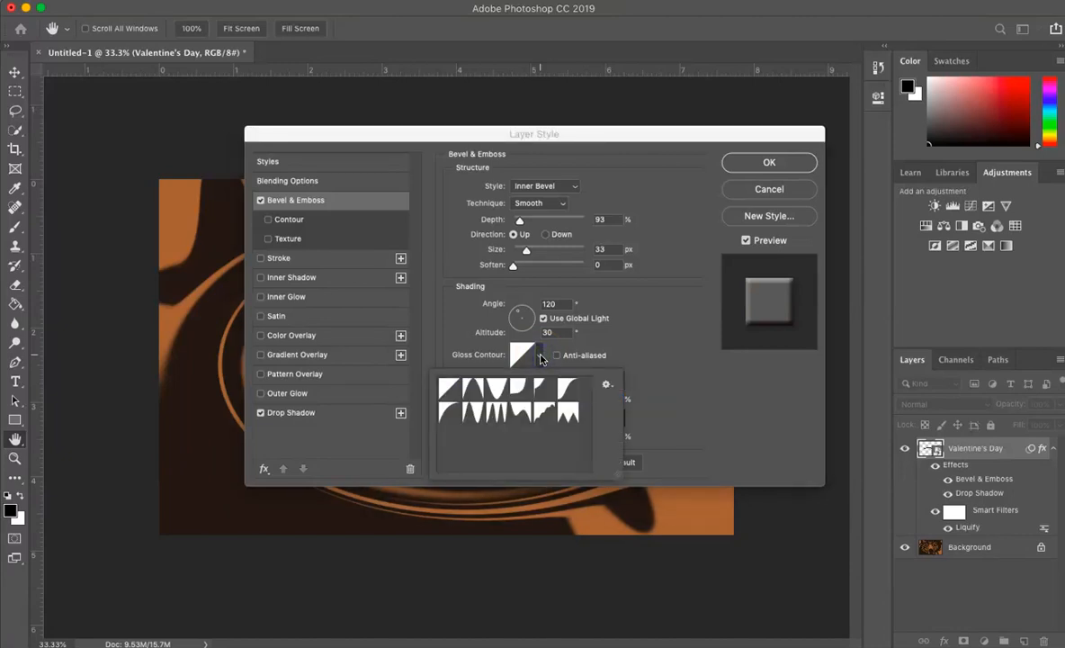
{"action": "left_click", "coordinate": [536, 365]}
{"action": "left_click", "coordinate": [527, 356]}
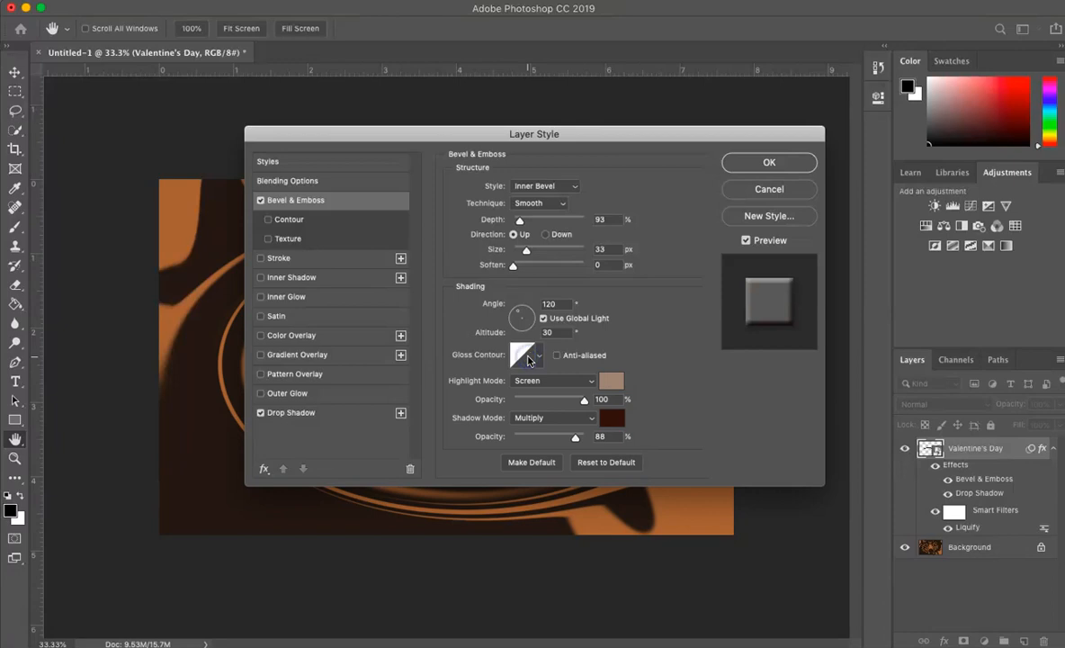
{"action": "left_click", "coordinate": [527, 357]}
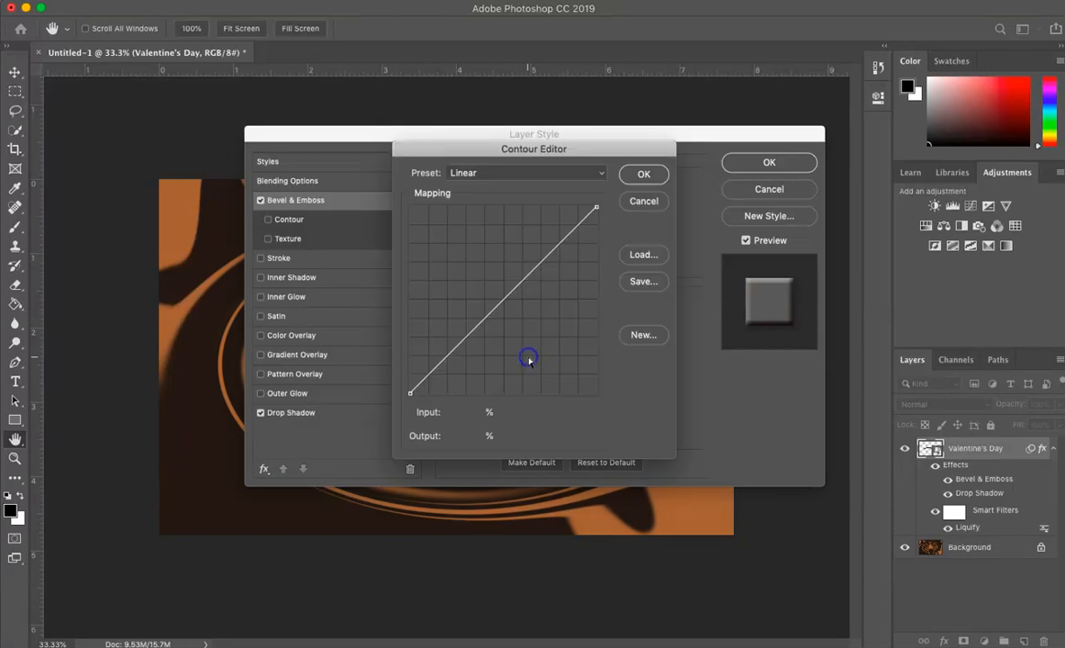
{"action": "left_click", "coordinate": [642, 202]}
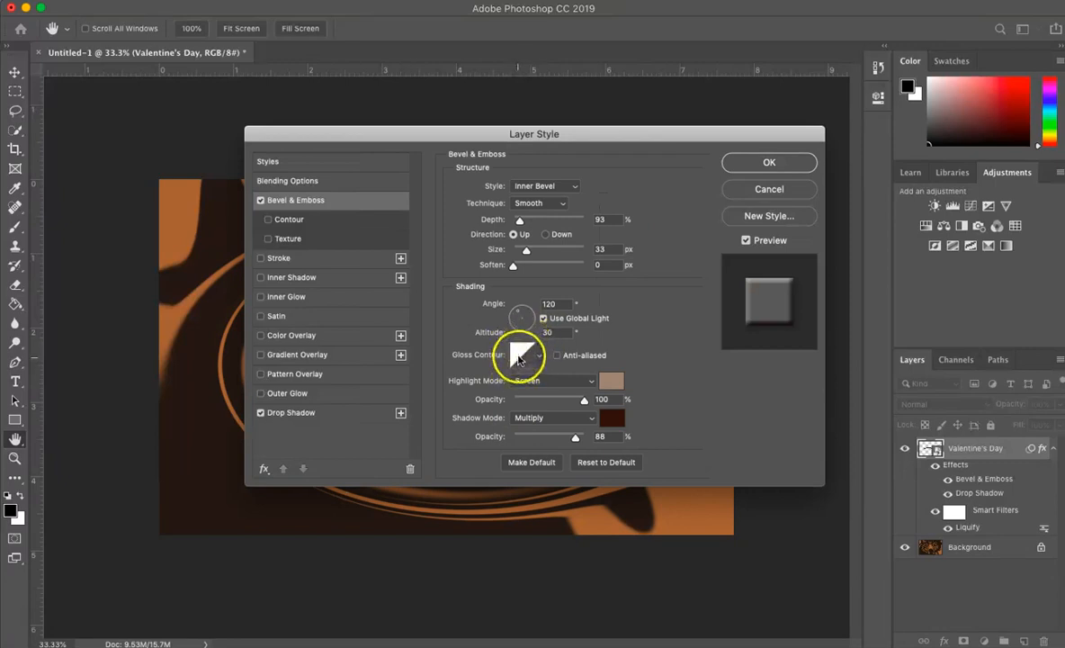
Step: Reshape the bevel's gloss contour into a custom curve passing through input 60%, output 80%, peaking near input 80% and dipping at the end
{"action": "left_click", "coordinate": [522, 356]}
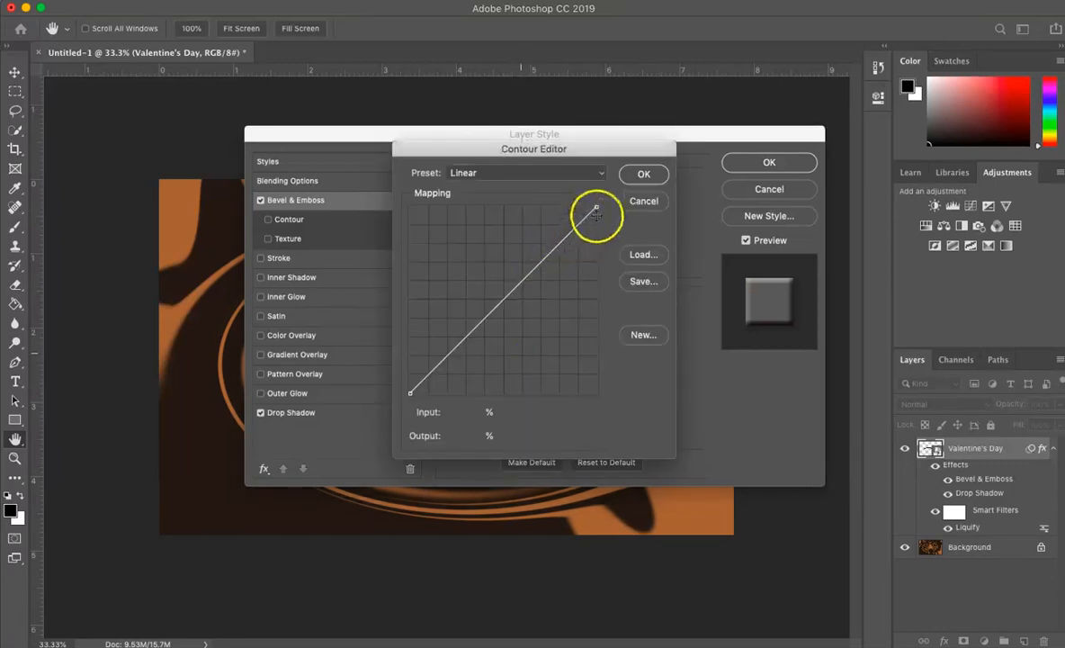
{"action": "left_click", "coordinate": [561, 242]}
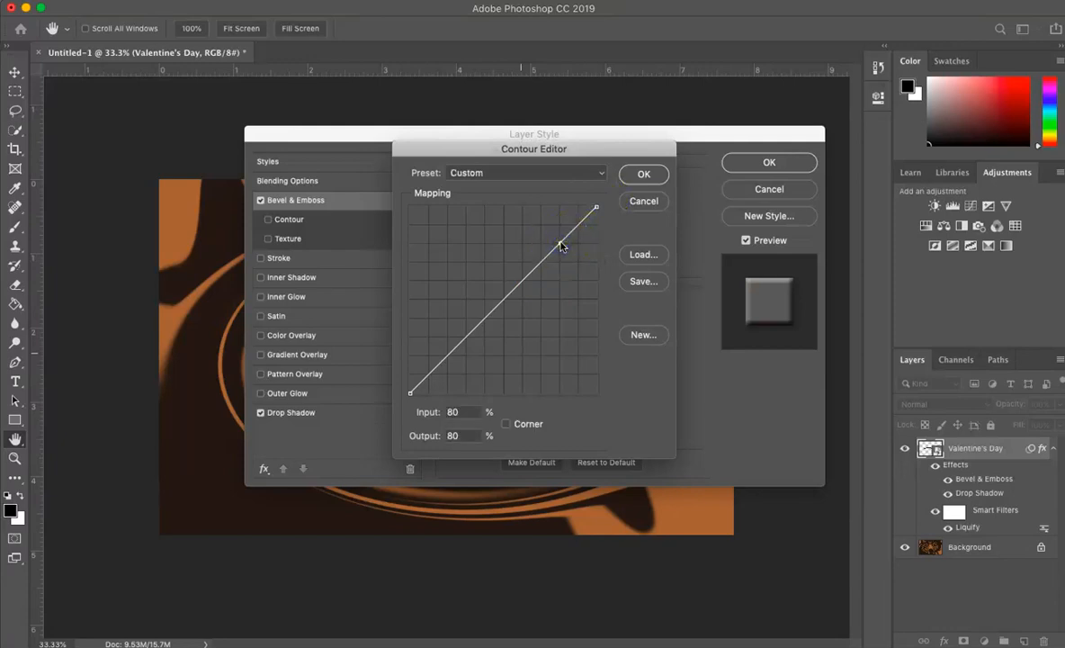
{"action": "left_click_drag", "start_coordinate": [560, 245], "coordinate": [592, 255]}
{"action": "left_click", "coordinate": [511, 208]}
{"action": "left_click_drag", "start_coordinate": [511, 208], "coordinate": [522, 243]}
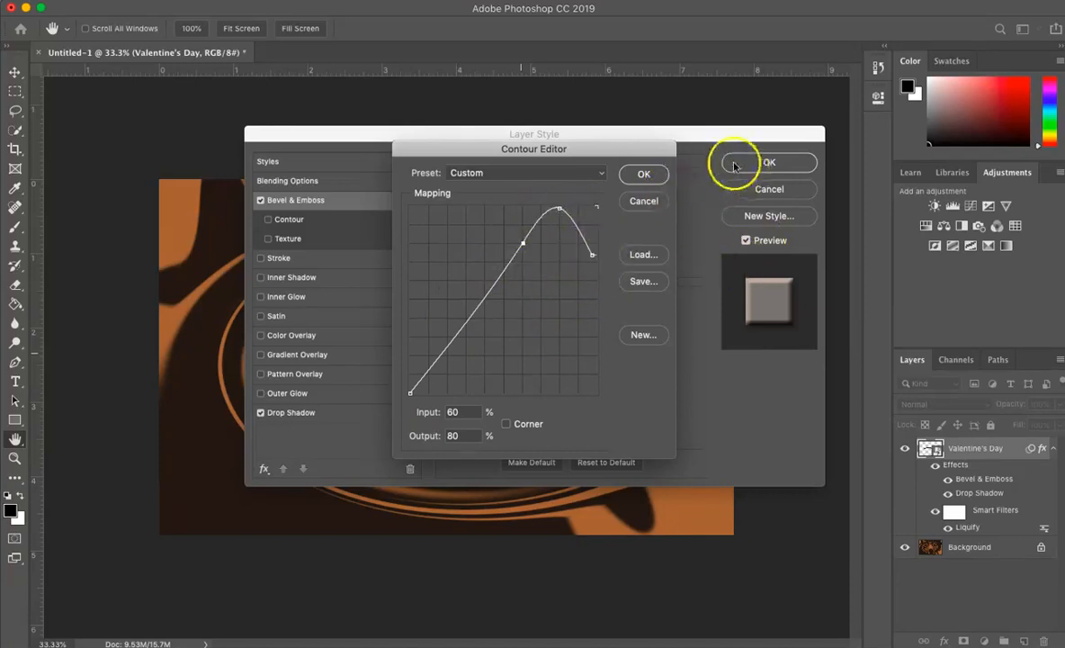
{"action": "left_click", "coordinate": [646, 174]}
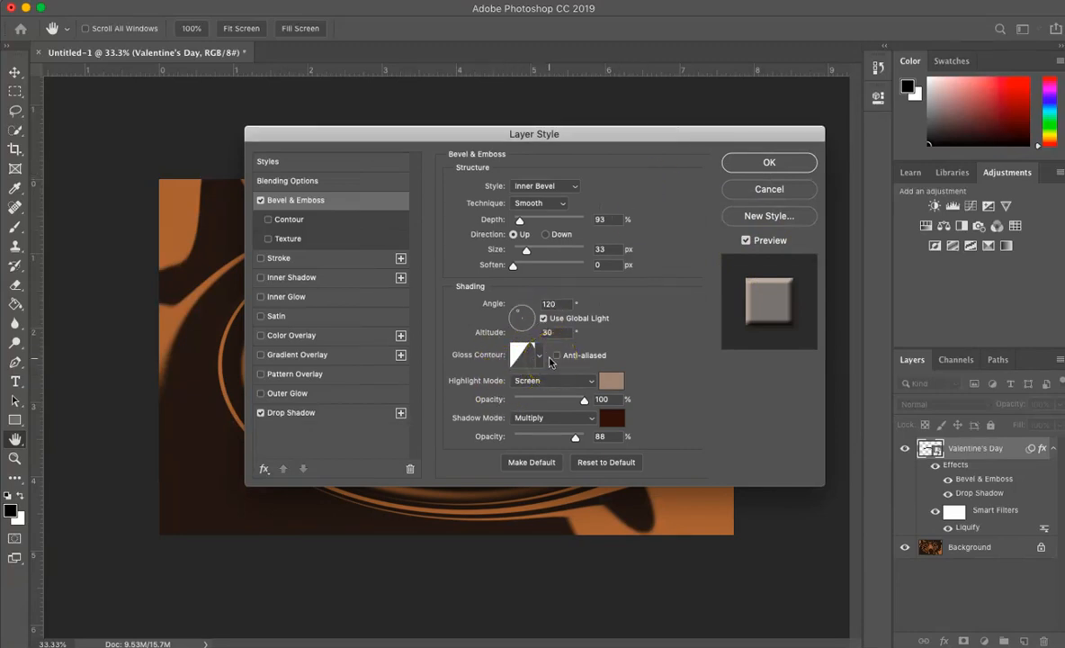
Step: Enable the Satin effect on the Valentine's Day layer and set its blend mode to Screen
{"action": "left_click", "coordinate": [302, 316]}
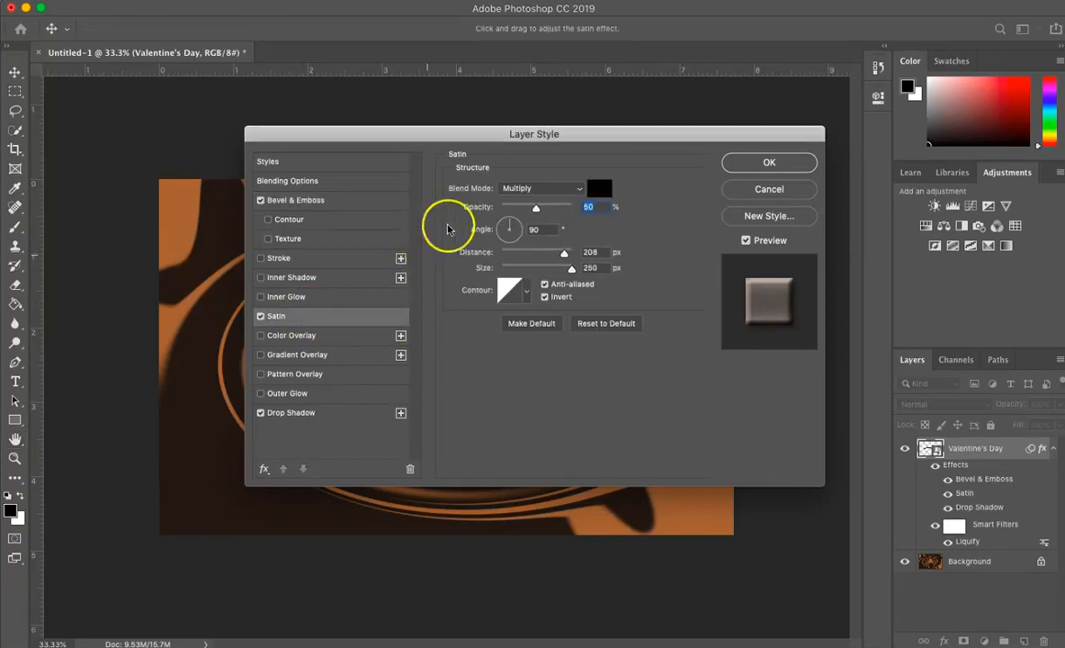
{"action": "left_click", "coordinate": [518, 193]}
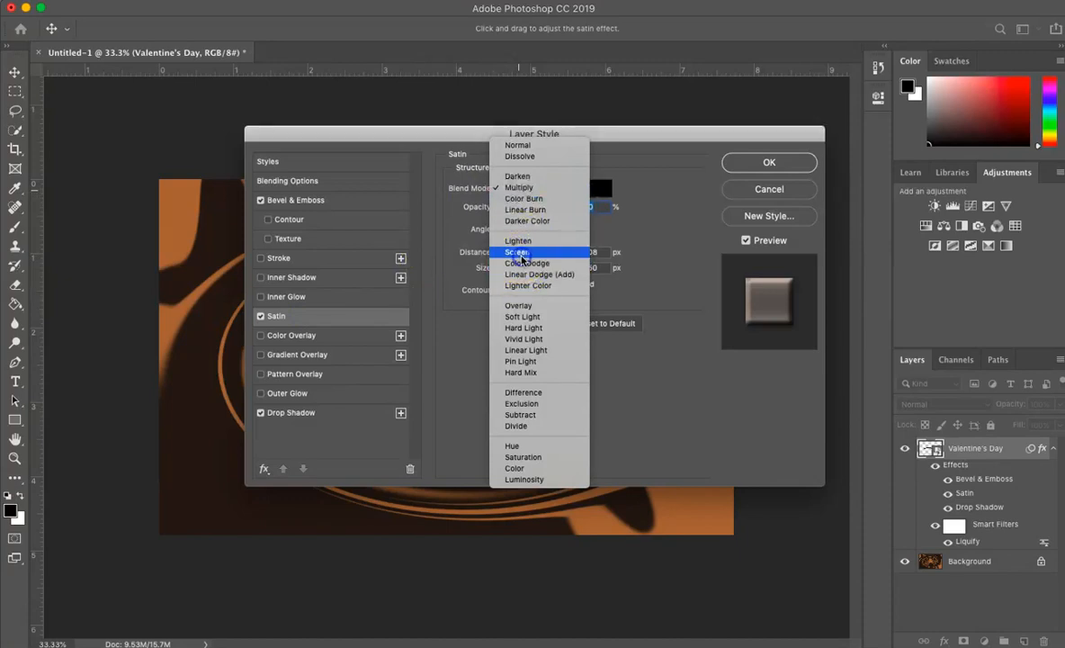
{"action": "left_click", "coordinate": [522, 256]}
Step: Set the Satin effect's color to brown 583720
{"action": "left_click", "coordinate": [601, 190]}
{"action": "left_click", "coordinate": [608, 423]}
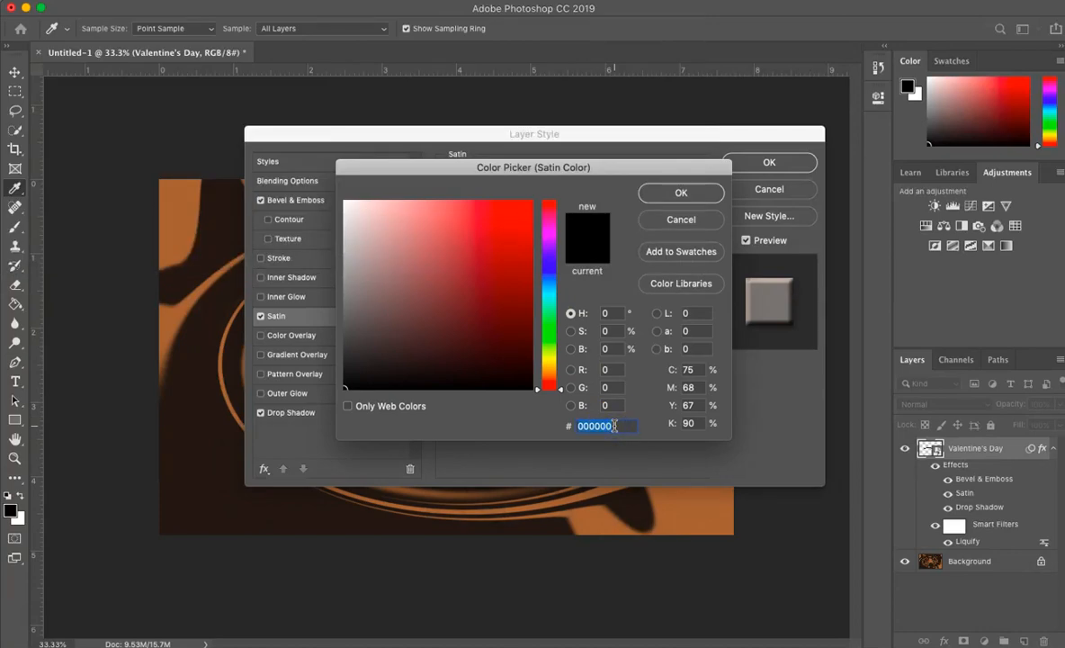
{"action": "type", "text": "5"}
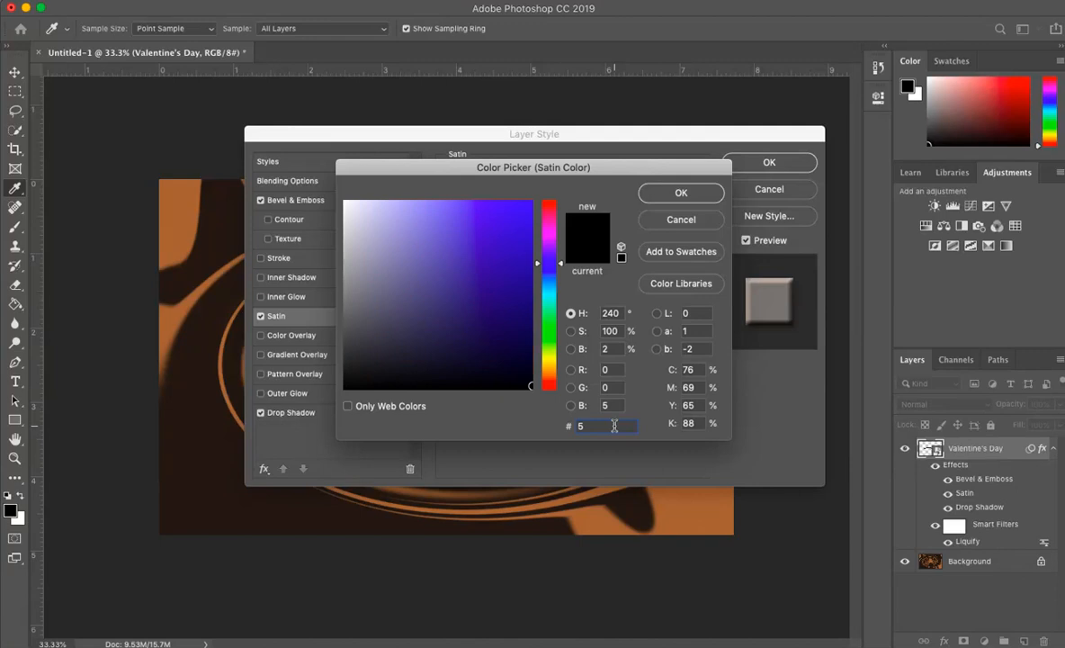
{"action": "type", "text": "83"}
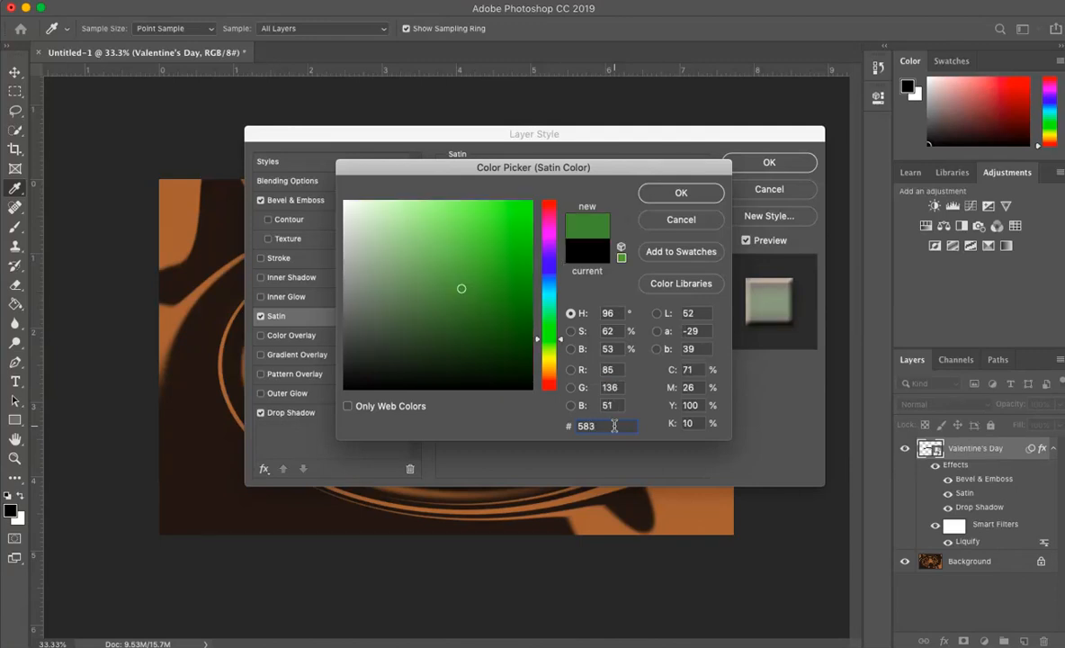
{"action": "type", "text": "7"}
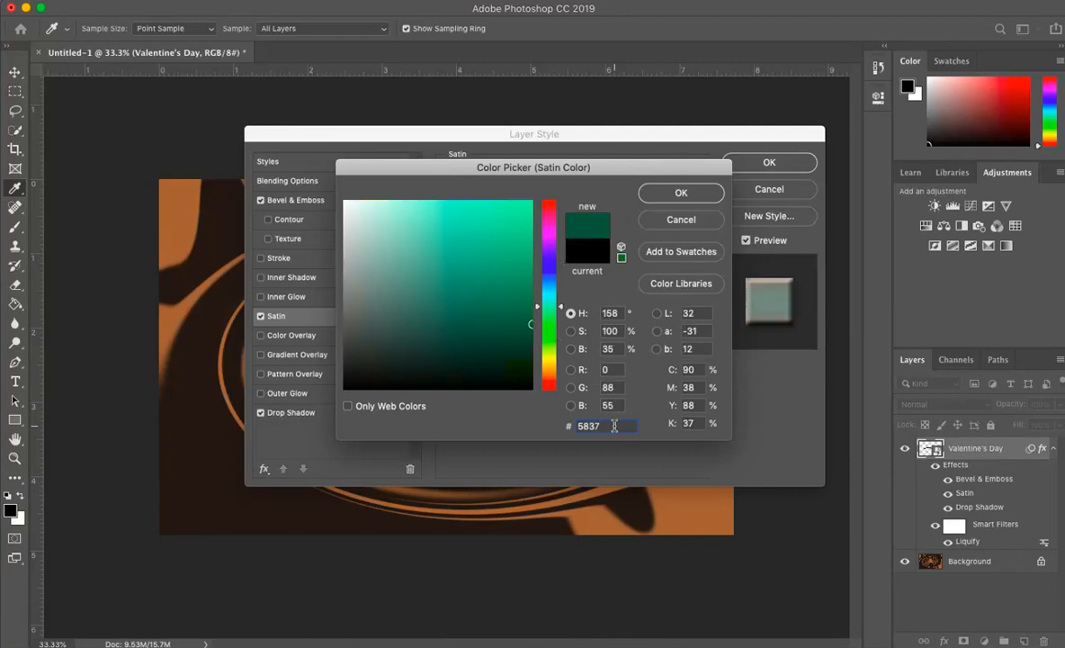
{"action": "type", "text": "20"}
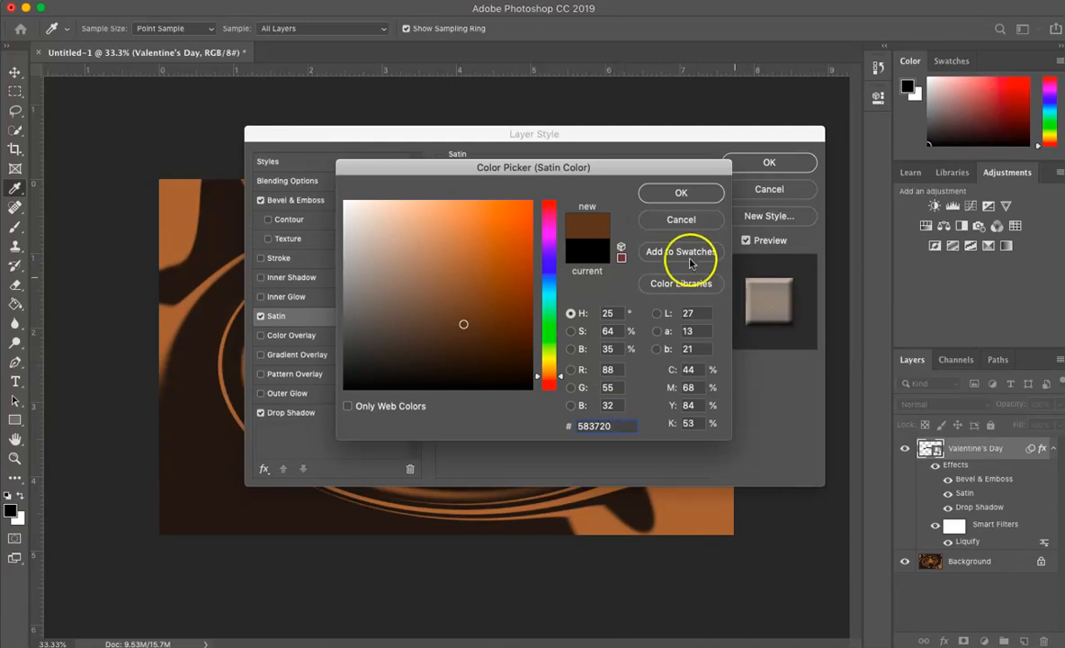
{"action": "left_click", "coordinate": [683, 193]}
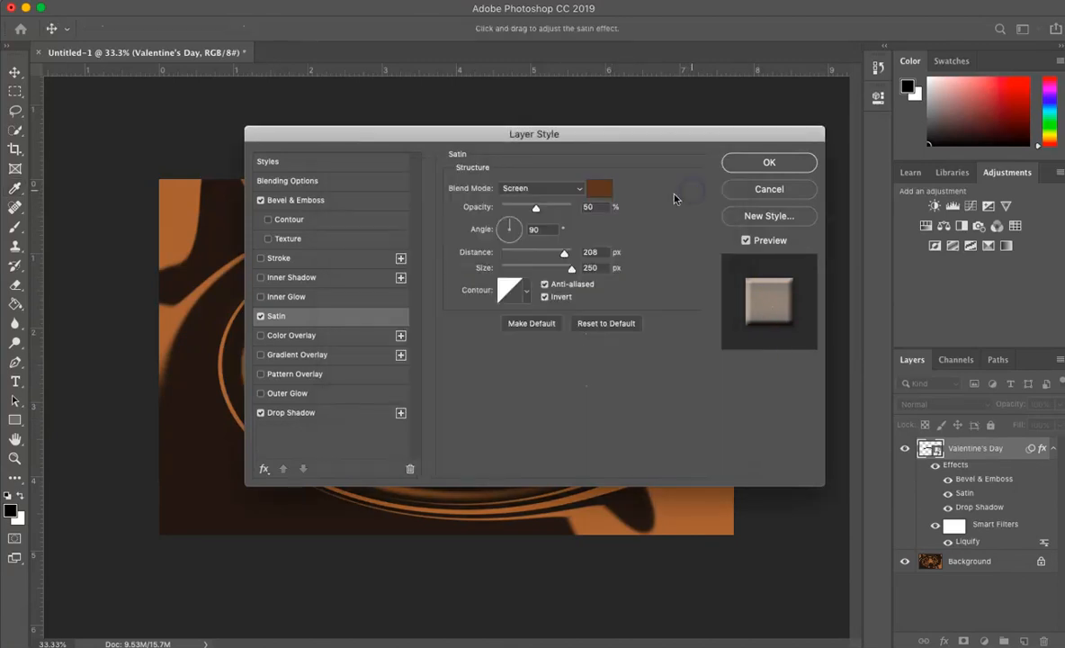
Step: Set the Satin effect's opacity to 46% and its angle to 19°
{"action": "left_click", "coordinate": [600, 207]}
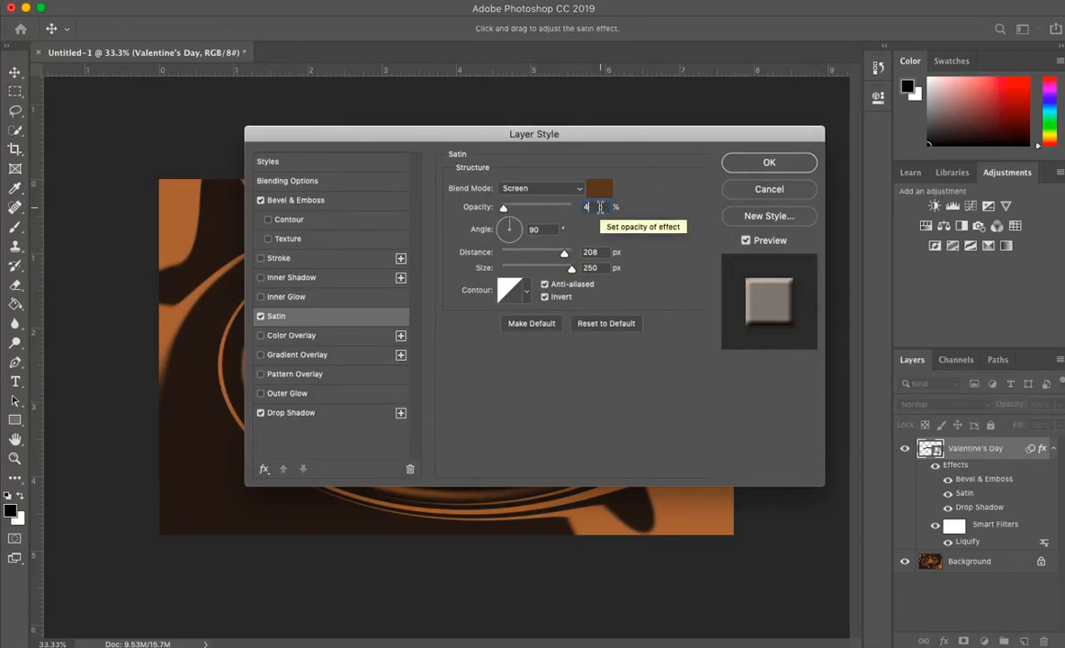
{"action": "key", "text": "Down"}
{"action": "key", "text": "Down"}
{"action": "key", "text": "Down"}
{"action": "key", "text": "Down"}
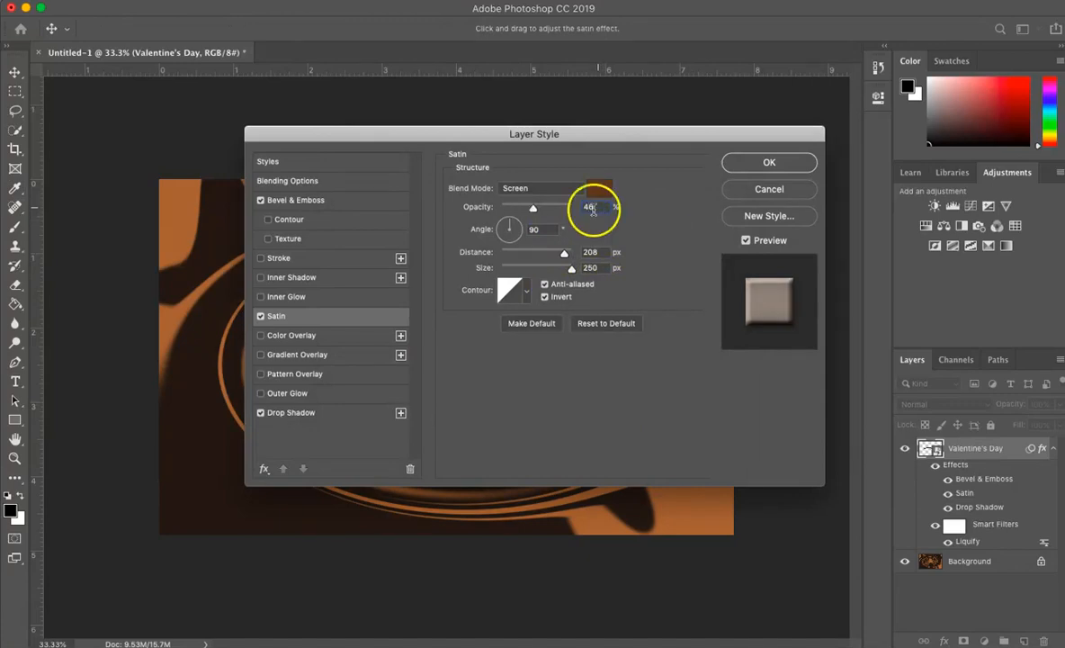
{"action": "left_click", "coordinate": [544, 230]}
{"action": "type", "text": "180"}
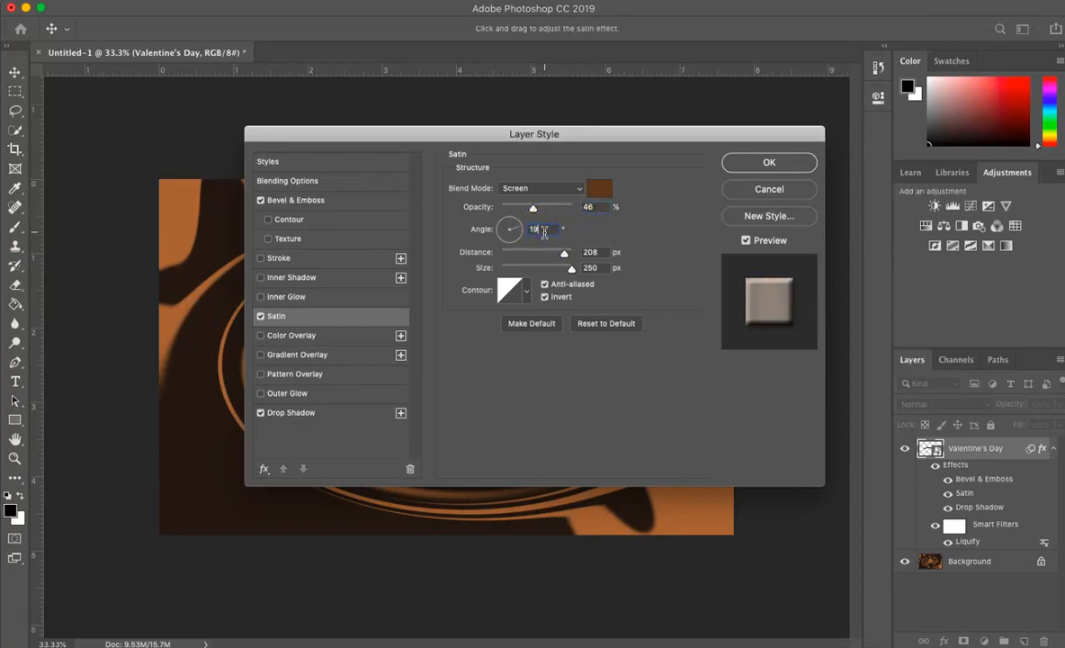
Step: Set the Satin effect's distance to 220 px and its size to 45 px
{"action": "left_click", "coordinate": [600, 251]}
{"action": "type", "text": "220"}
{"action": "left_click", "coordinate": [600, 268]}
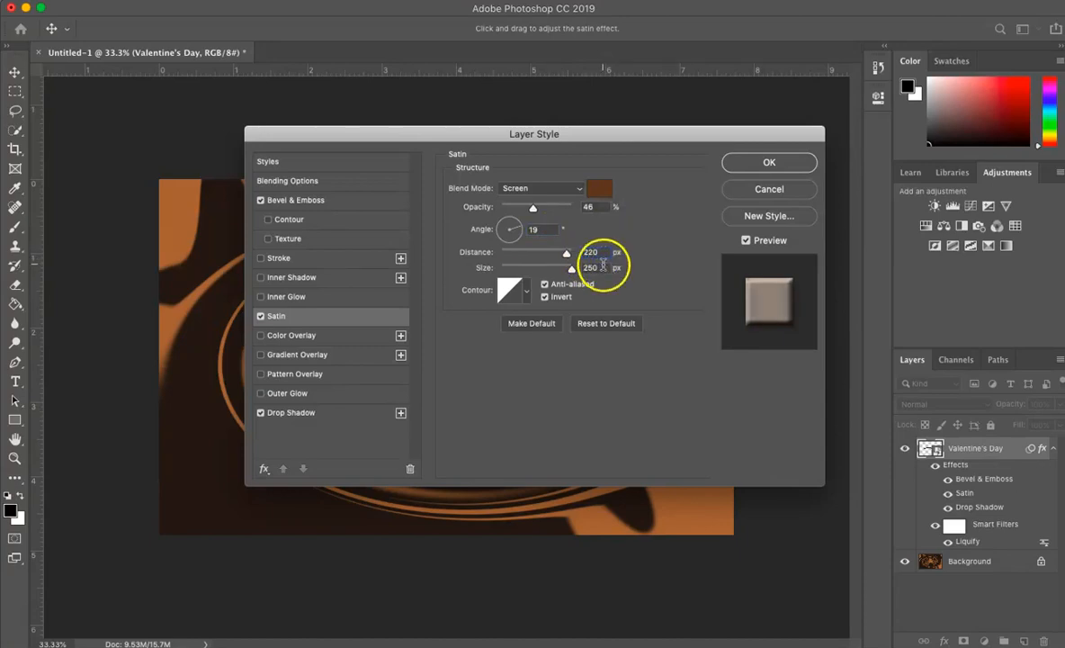
{"action": "type", "text": "45"}
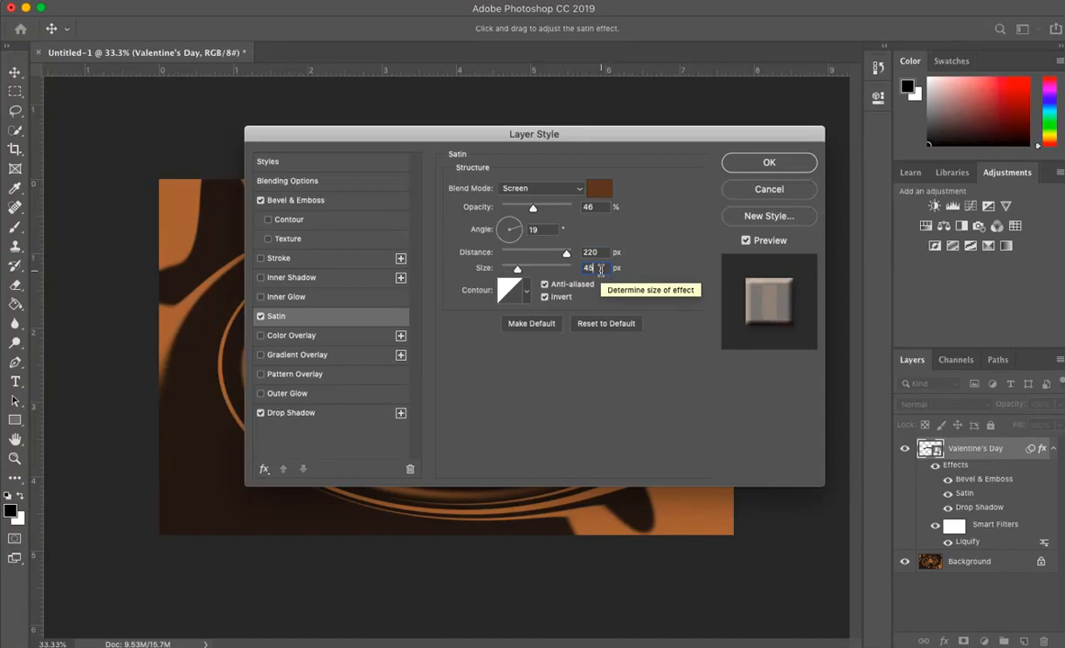
Step: Apply the Rounded Steps contour to the Satin effect
{"action": "left_click", "coordinate": [526, 292]}
{"action": "left_click", "coordinate": [525, 351]}
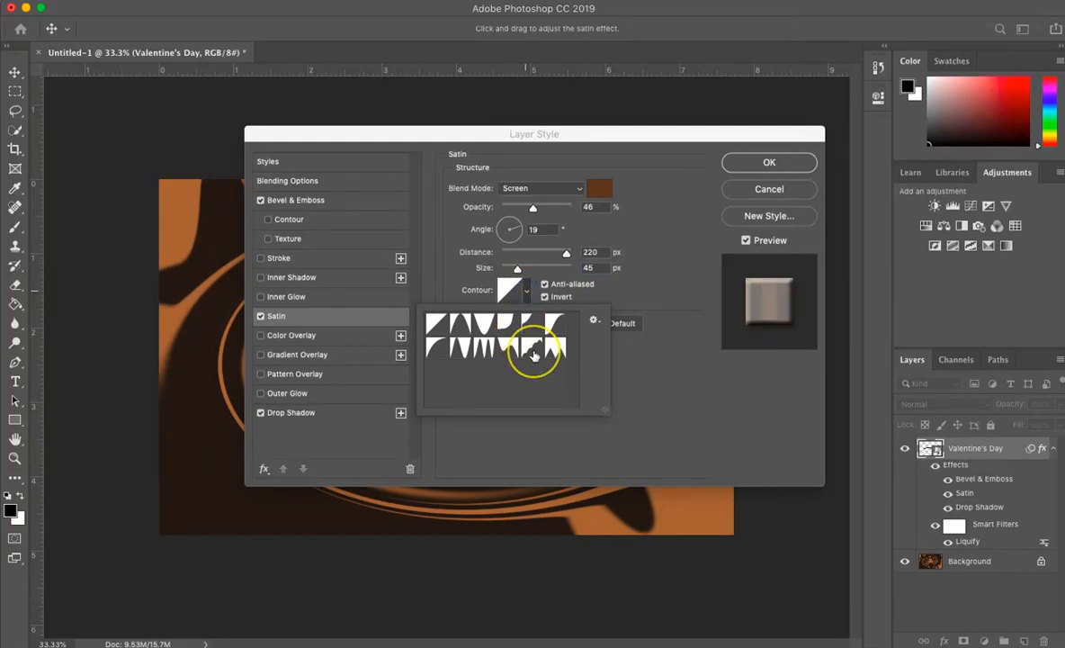
{"action": "left_click", "coordinate": [534, 353]}
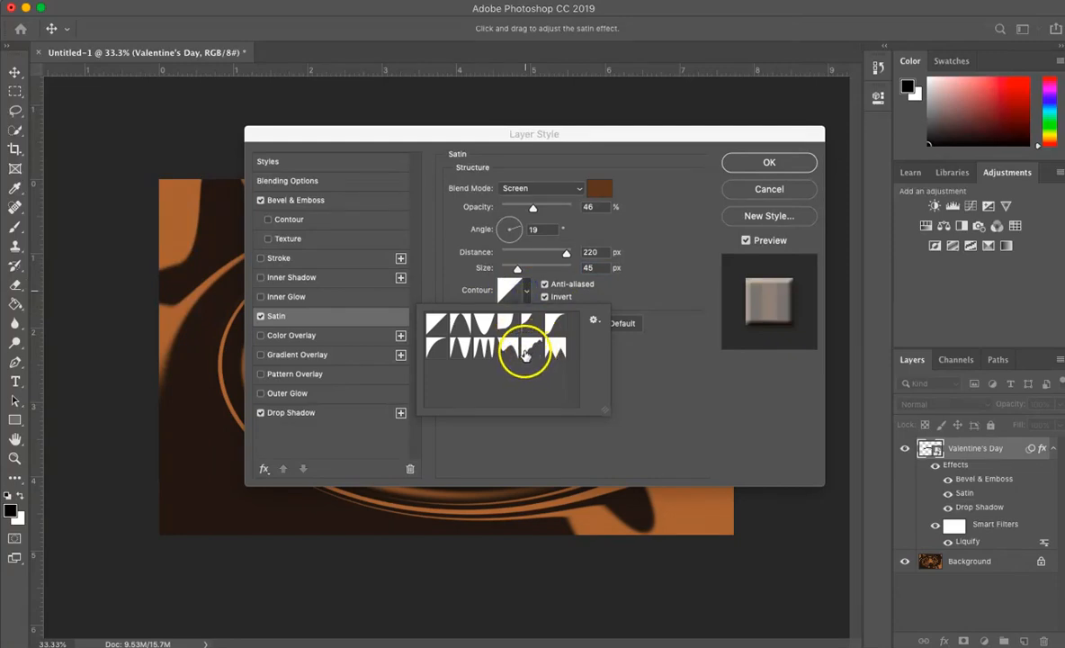
{"action": "left_click", "coordinate": [622, 290]}
{"action": "left_click", "coordinate": [536, 353]}
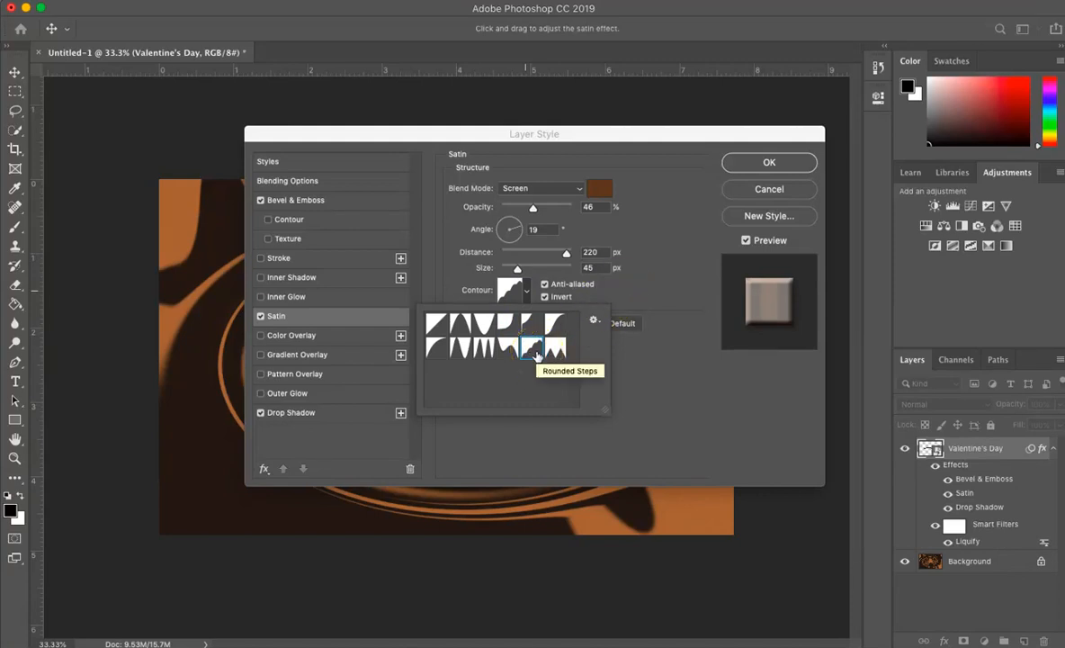
{"action": "left_click", "coordinate": [631, 287]}
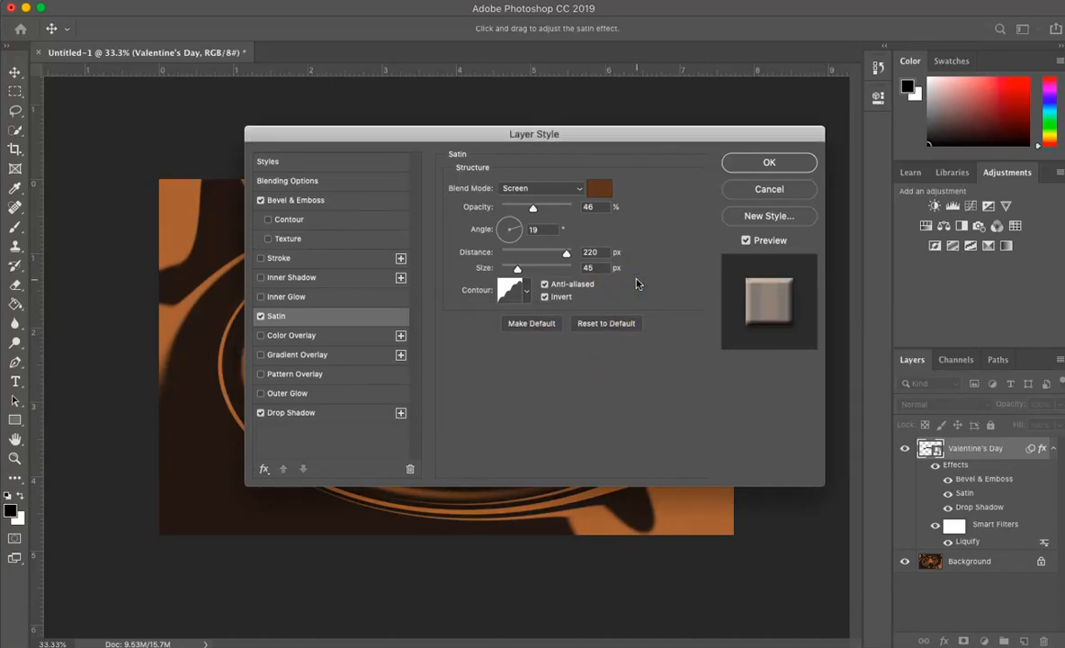
{"action": "left_click", "coordinate": [627, 304]}
Step: Enable the Gradient Overlay effect on the text layer and set its opacity to 54%
{"action": "left_click", "coordinate": [347, 355]}
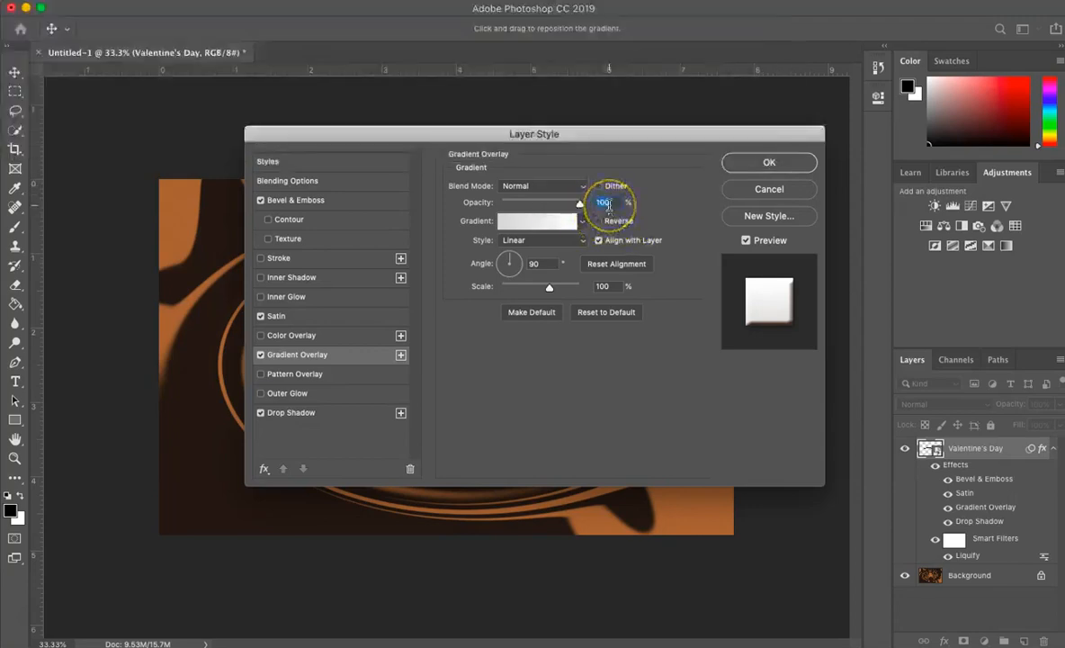
{"action": "type", "text": "54"}
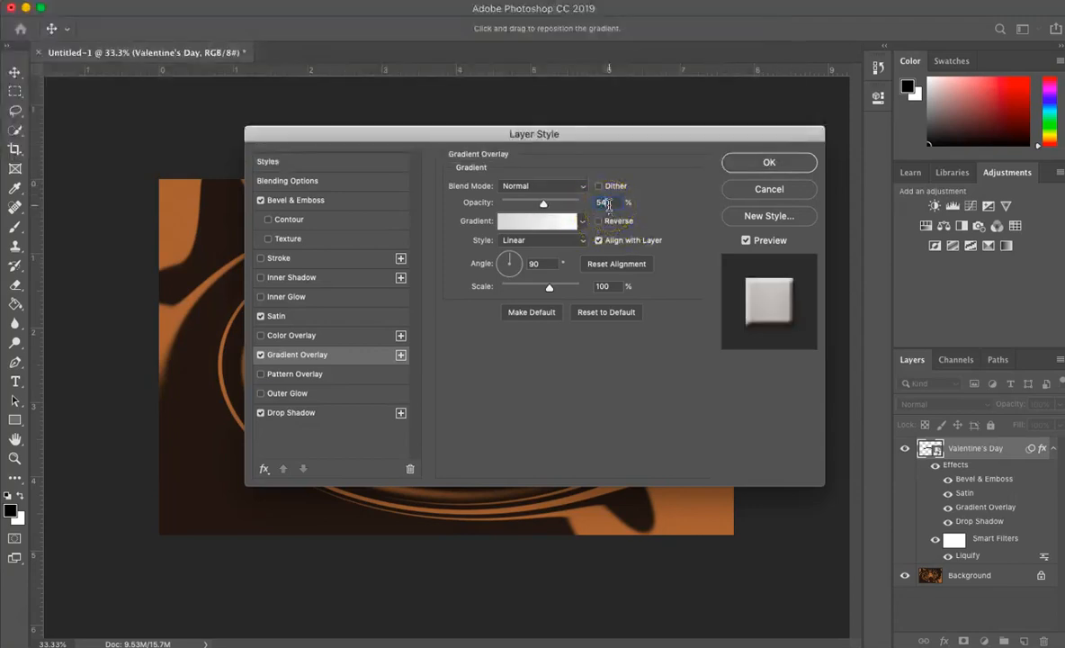
{"action": "left_click", "coordinate": [547, 265]}
{"action": "left_click", "coordinate": [607, 285]}
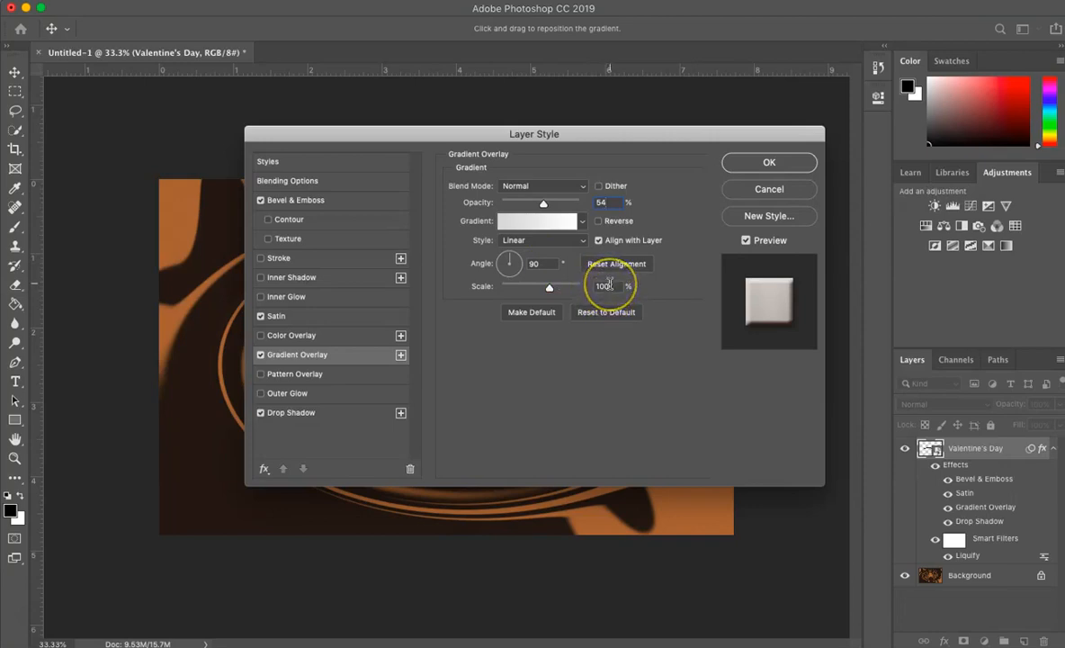
Step: Edit the overlay's gray-to-white gradient and add a middle color stop at the 45% location
{"action": "left_click", "coordinate": [540, 220]}
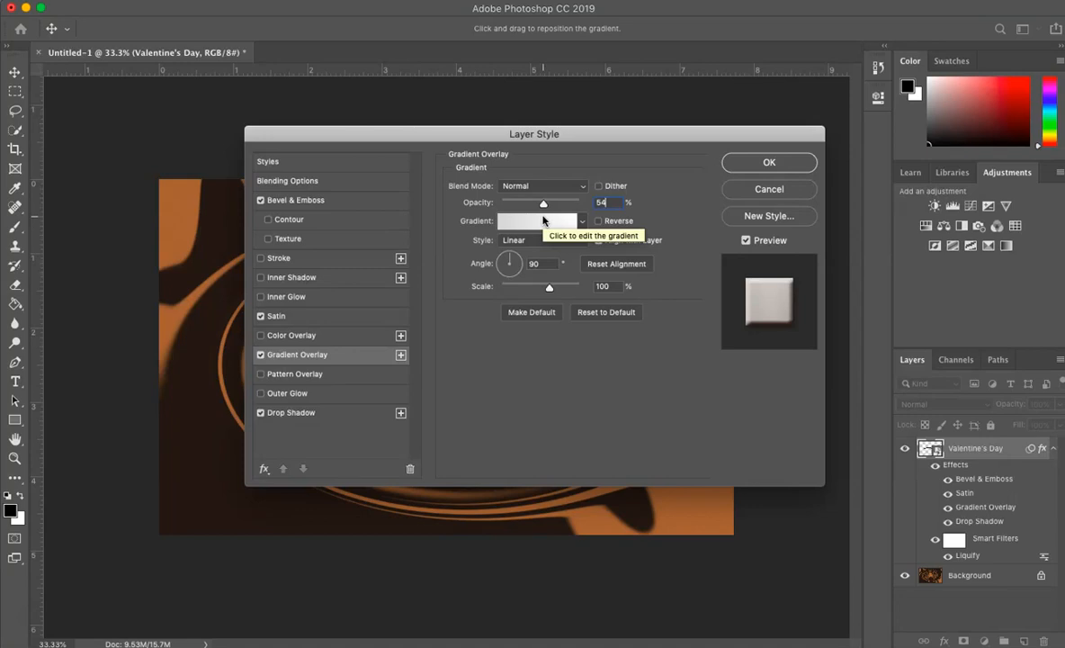
{"action": "left_click", "coordinate": [540, 220]}
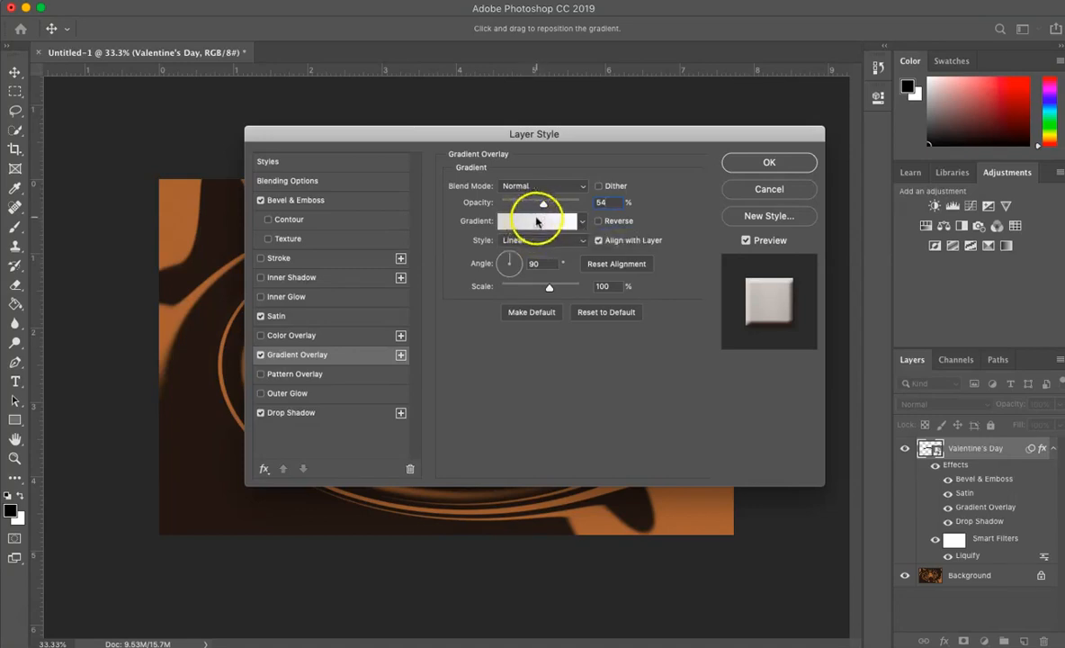
{"action": "left_click", "coordinate": [537, 222]}
{"action": "left_click", "coordinate": [370, 178]}
{"action": "left_click", "coordinate": [448, 320]}
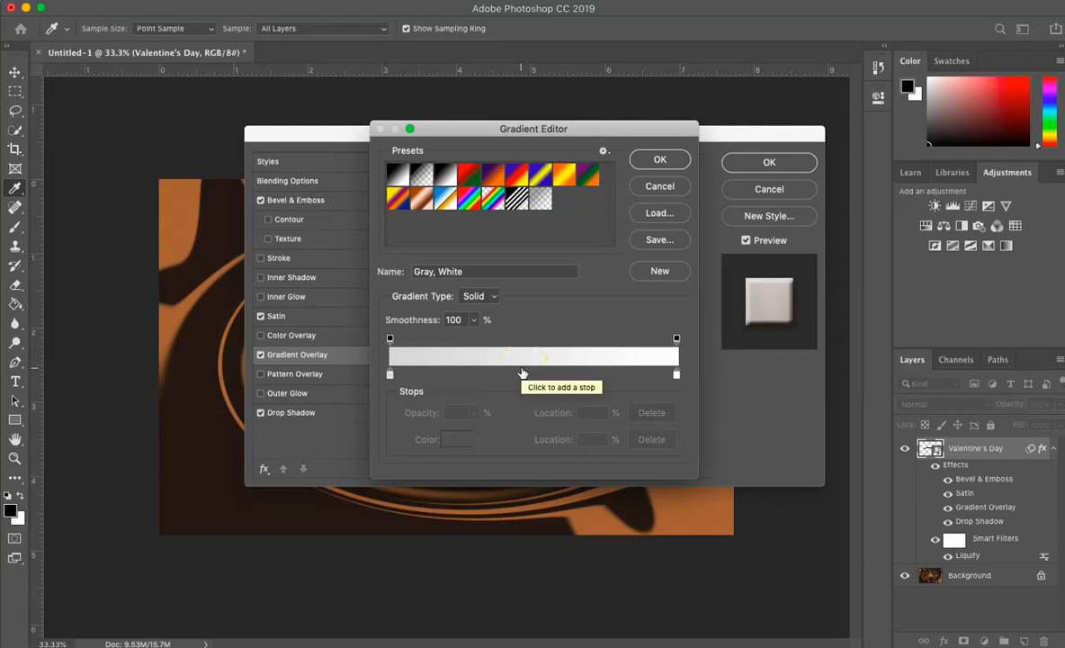
{"action": "left_click", "coordinate": [521, 370]}
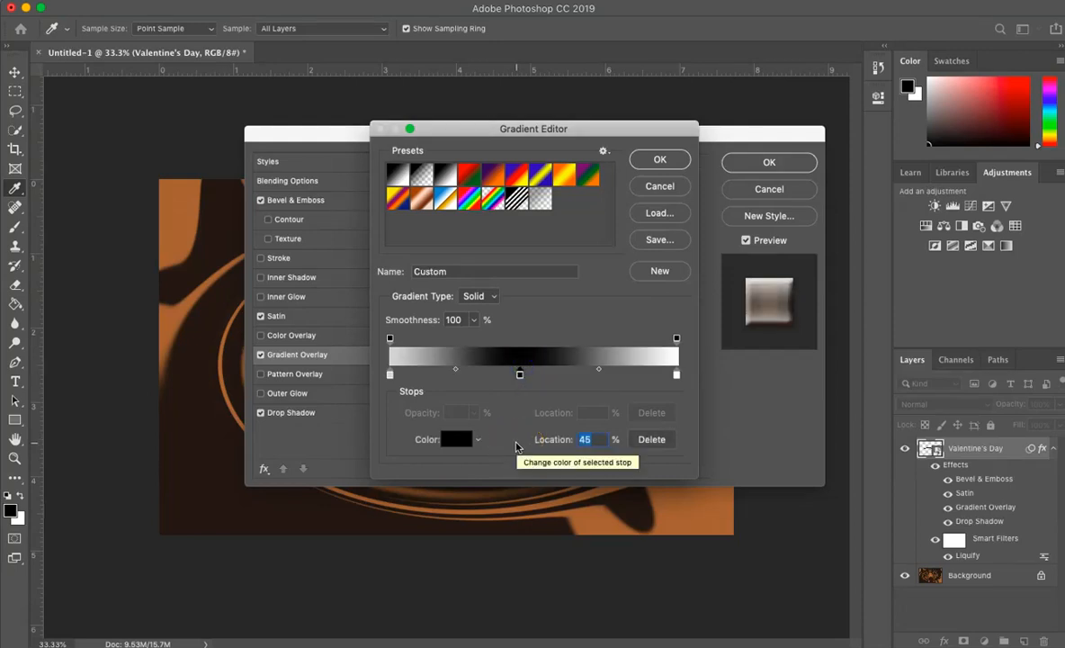
Step: Set the gradient's starting color stop to brown 6f3b14
{"action": "left_click", "coordinate": [389, 375]}
{"action": "double_click", "coordinate": [390, 374]}
{"action": "left_click", "coordinate": [622, 425]}
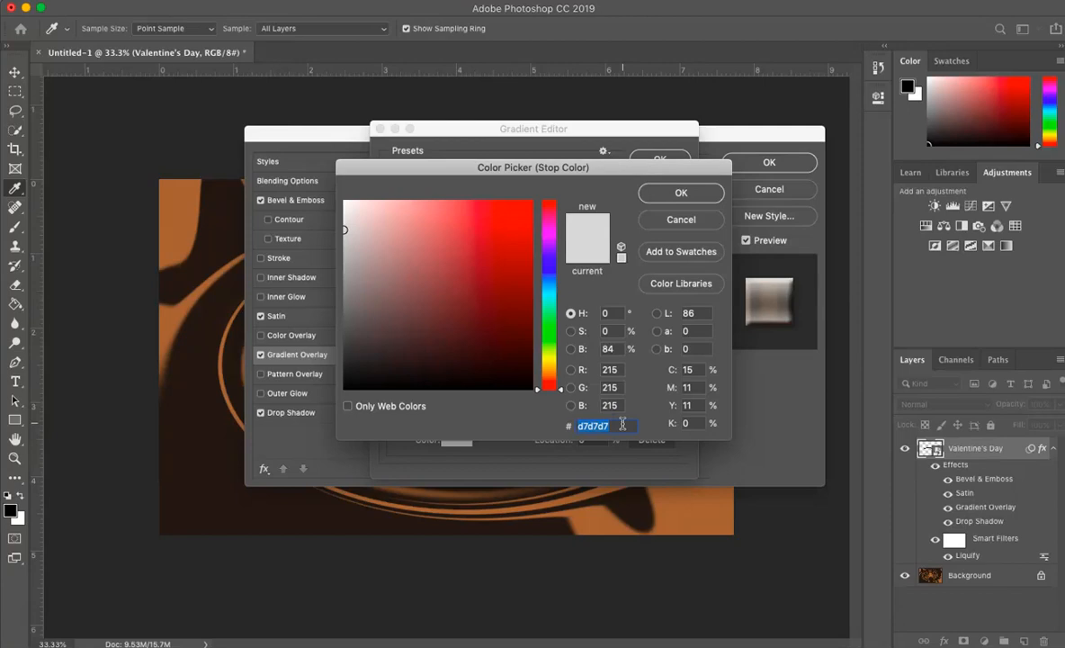
{"action": "type", "text": "6f"}
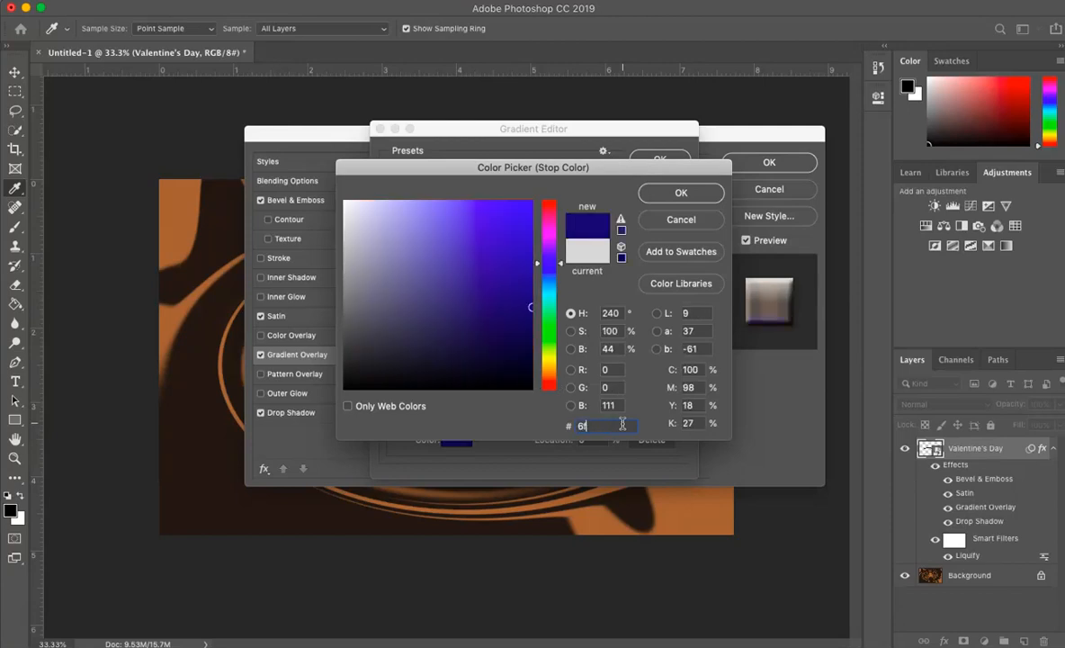
{"action": "type", "text": "3b1"}
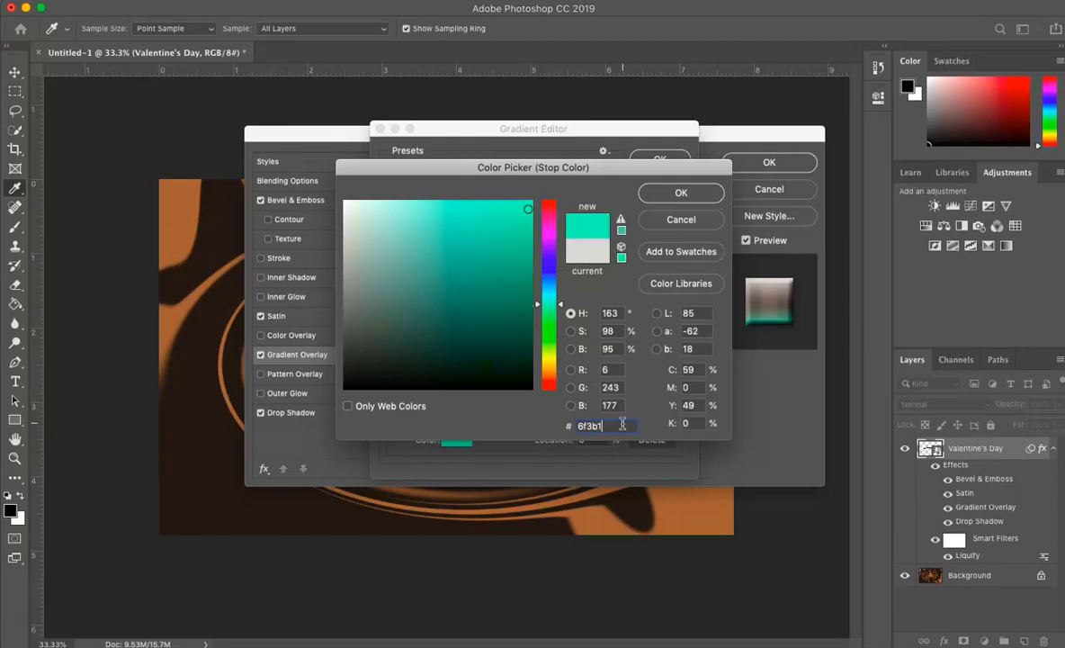
{"action": "left_click", "coordinate": [761, 317]}
{"action": "left_click", "coordinate": [683, 191]}
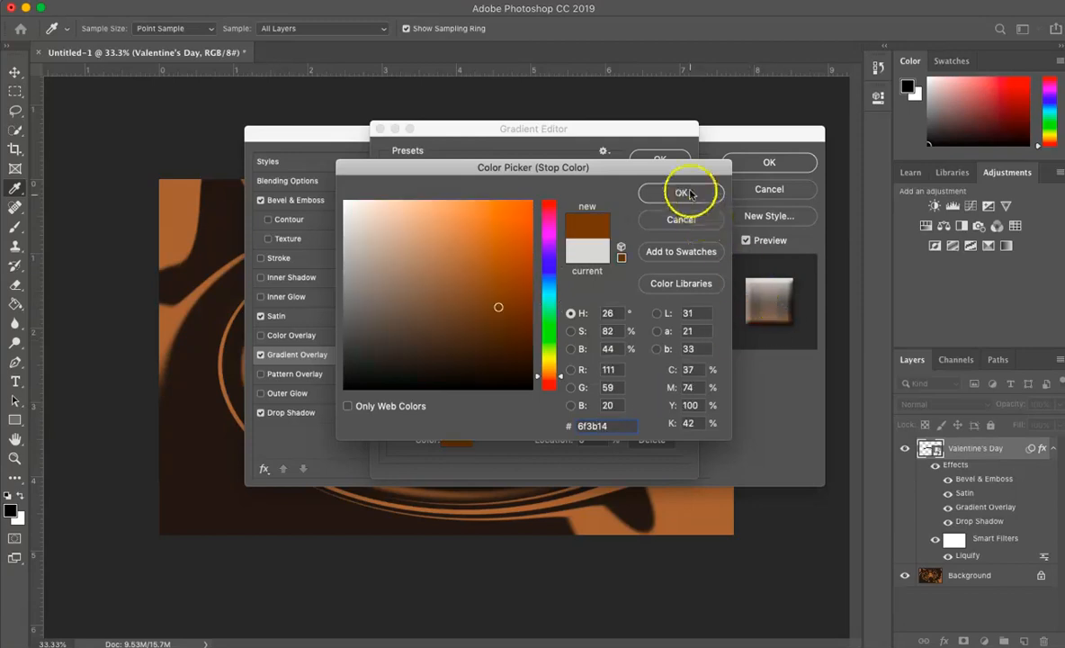
Step: Set the gradient's middle color stop to dark brown 512e15
{"action": "double_click", "coordinate": [520, 374]}
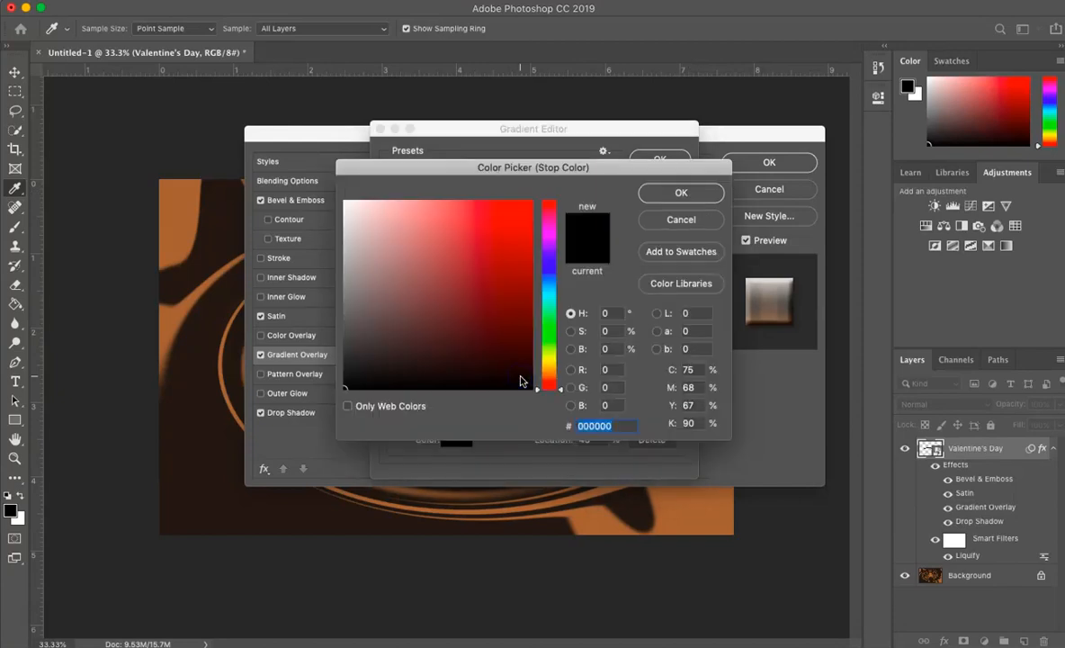
{"action": "type", "text": "51"}
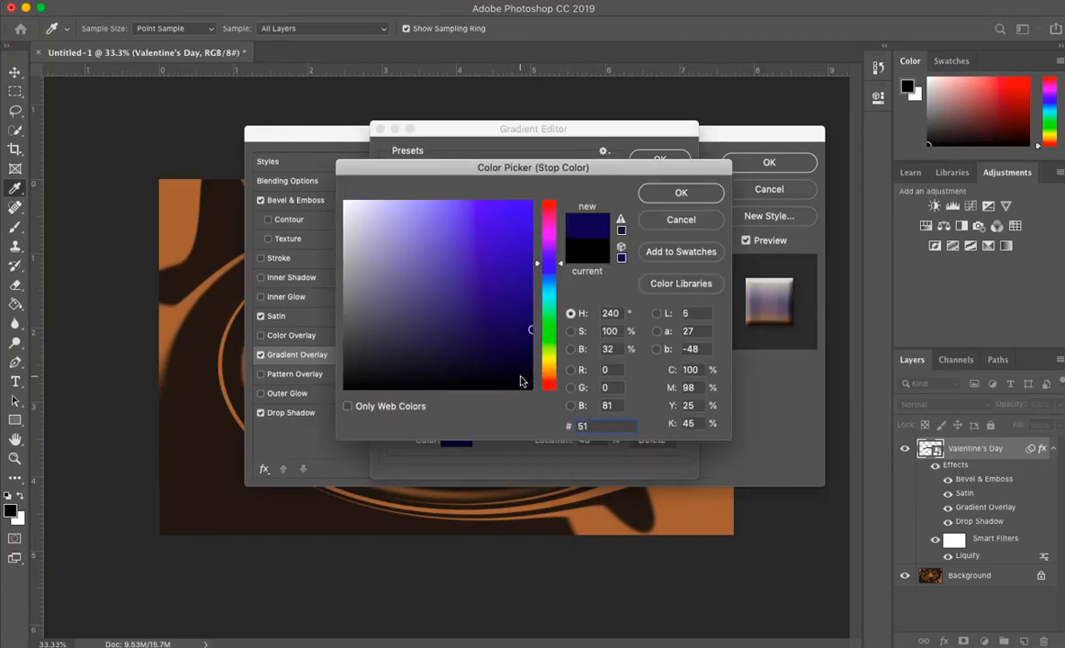
{"action": "type", "text": "2"}
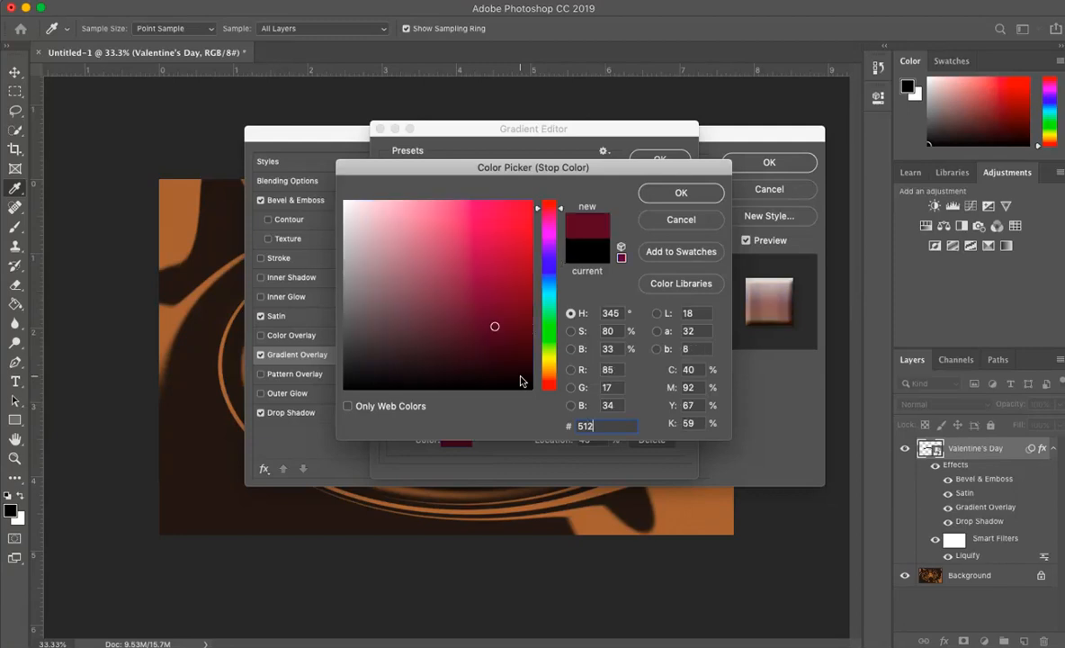
{"action": "type", "text": "e"}
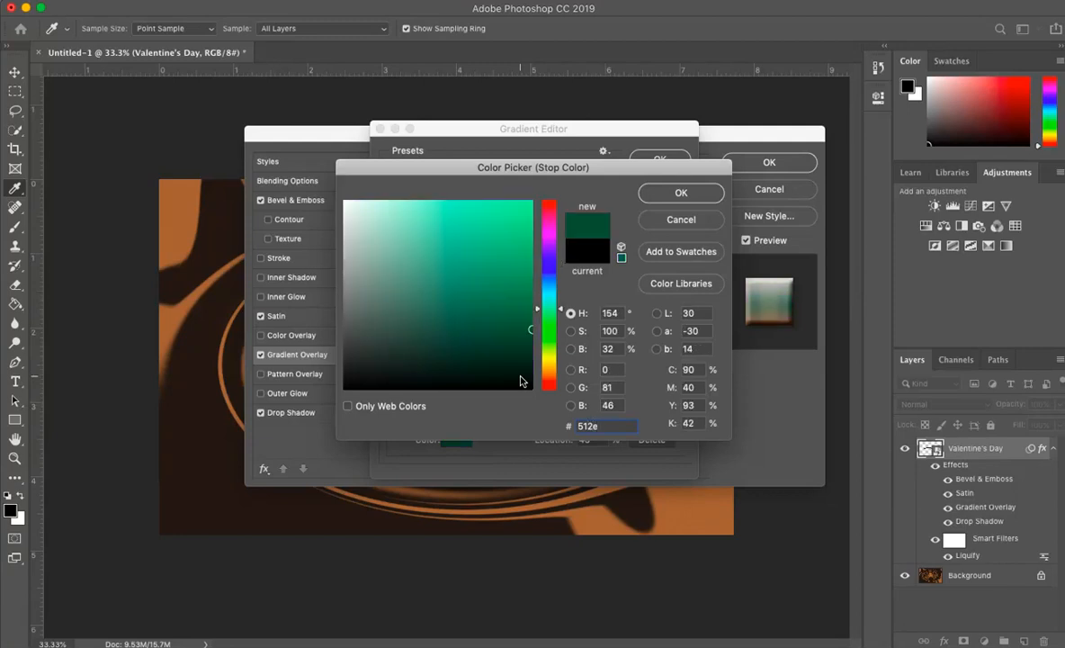
{"action": "type", "text": "1"}
{"action": "type", "text": "15"}
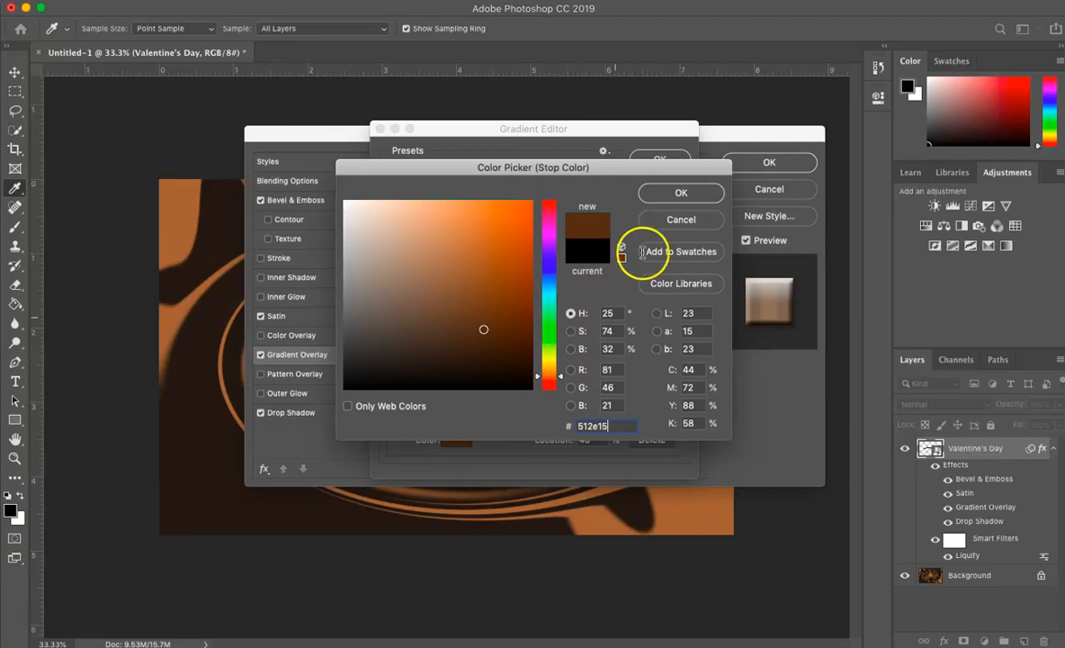
{"action": "left_click", "coordinate": [671, 193]}
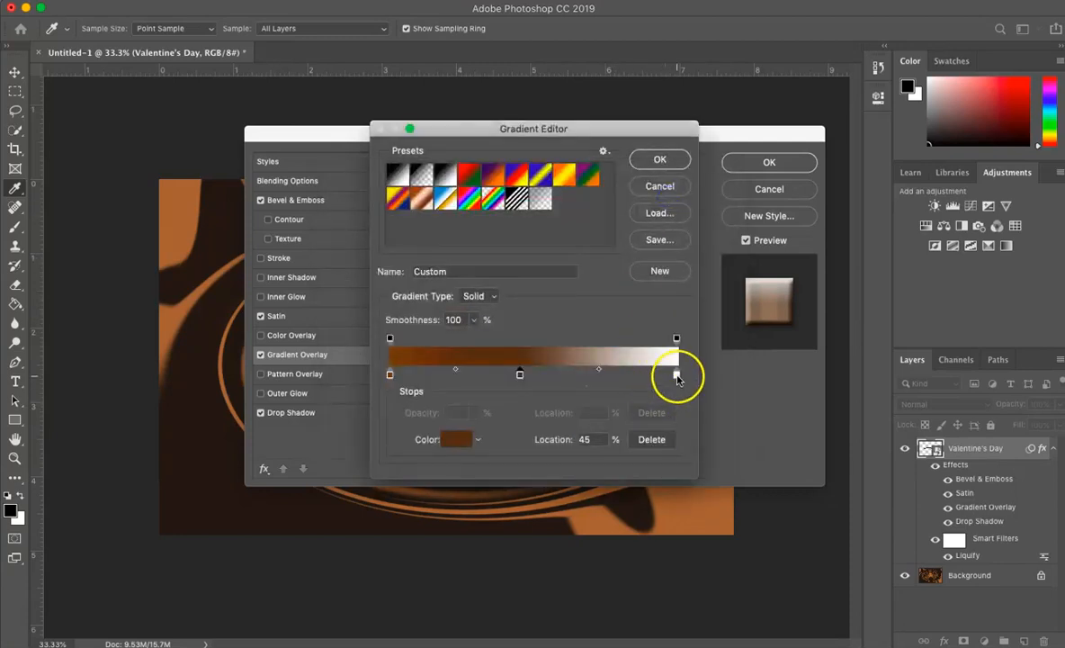
Step: Set the gradient's ending color stop to dark brown 2f0d03 and move the middle stop to the 50% location
{"action": "double_click", "coordinate": [677, 375]}
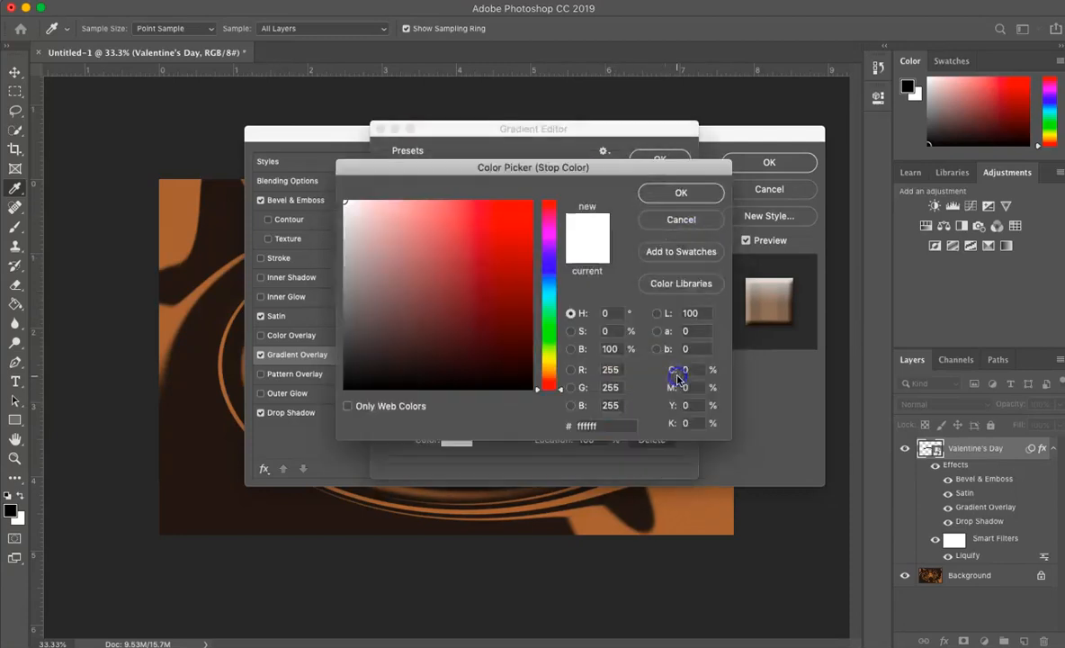
{"action": "double_click", "coordinate": [615, 430]}
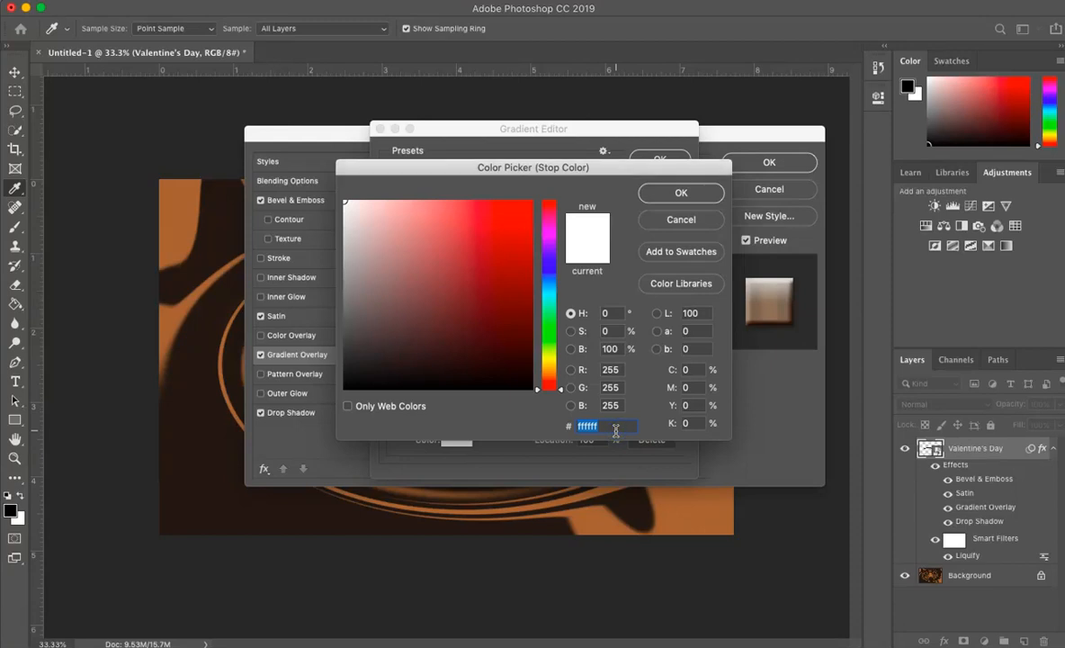
{"action": "type", "text": "2f"}
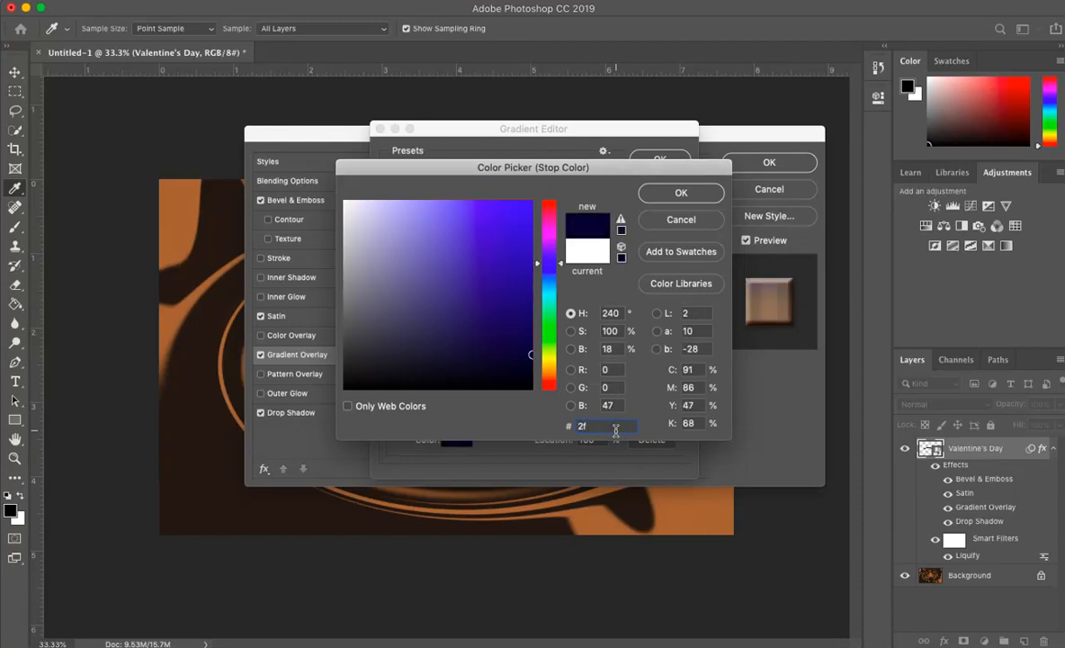
{"action": "type", "text": "0d"}
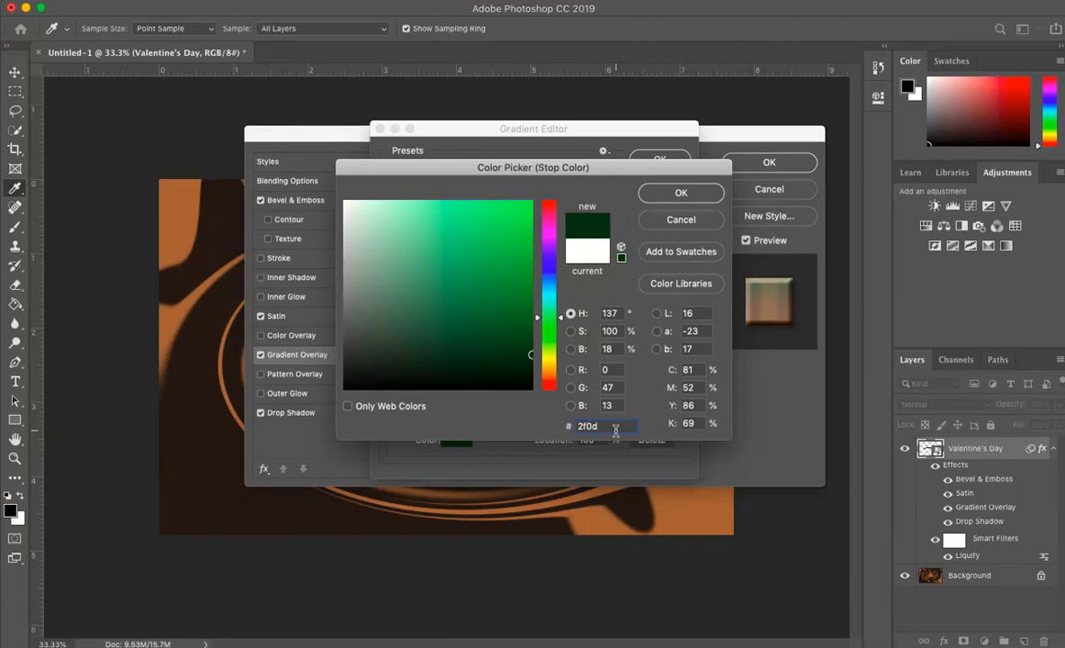
{"action": "type", "text": "03"}
{"action": "left_click", "coordinate": [690, 193]}
{"action": "left_click_drag", "start_coordinate": [518, 374], "coordinate": [532, 375]}
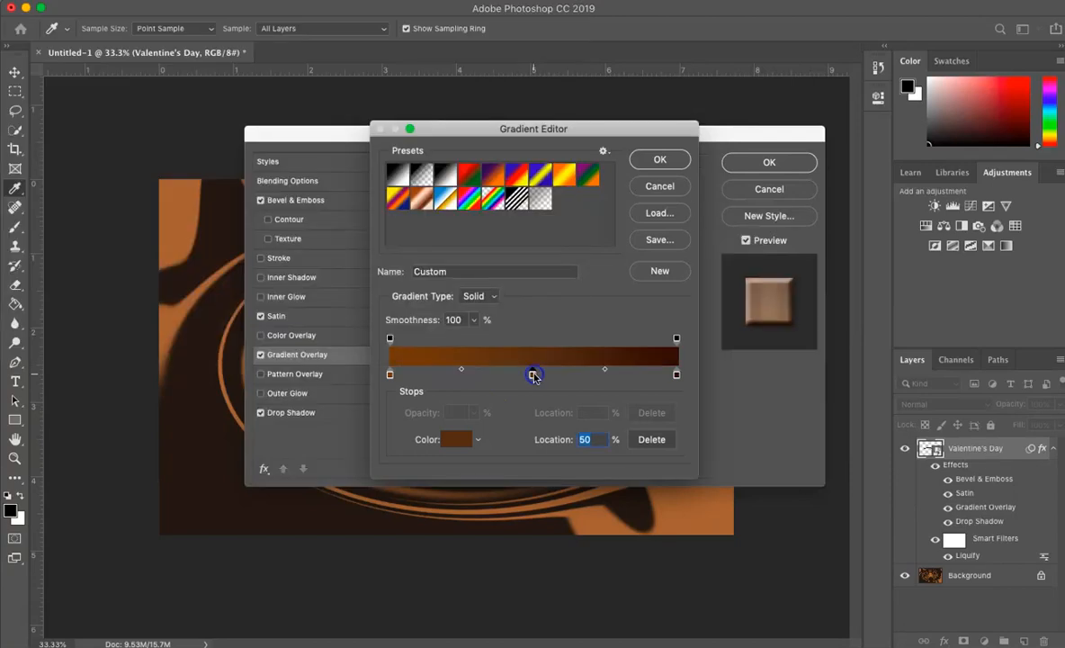
{"action": "left_click", "coordinate": [653, 160]}
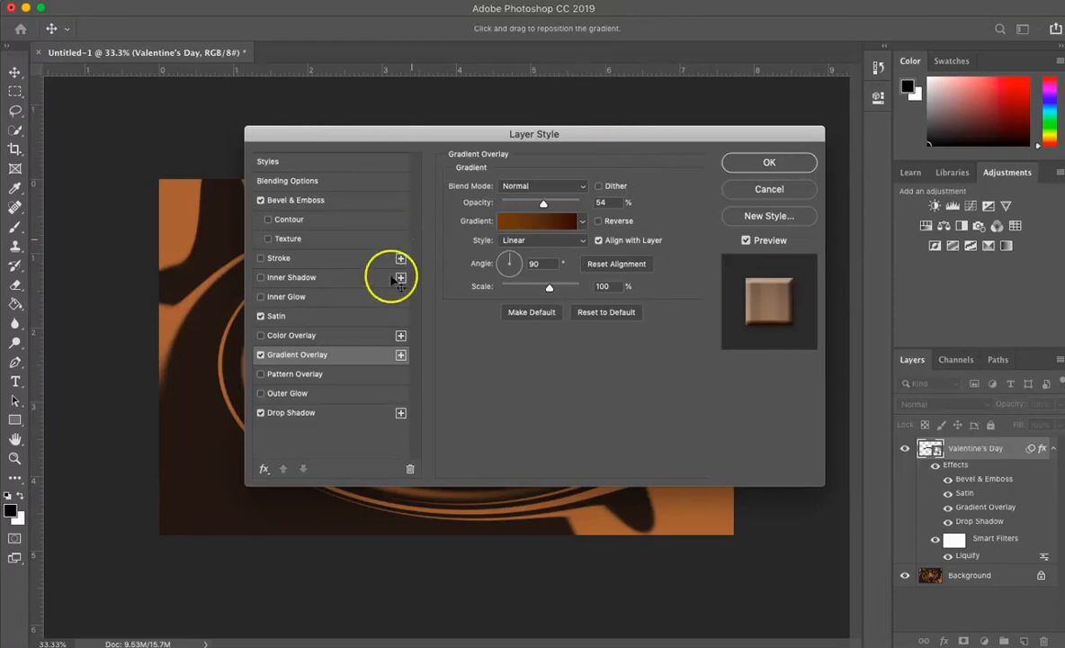
Step: Enable the Pattern Overlay effect on the text layer and append the Patterns set to the available patterns
{"action": "left_click", "coordinate": [319, 376]}
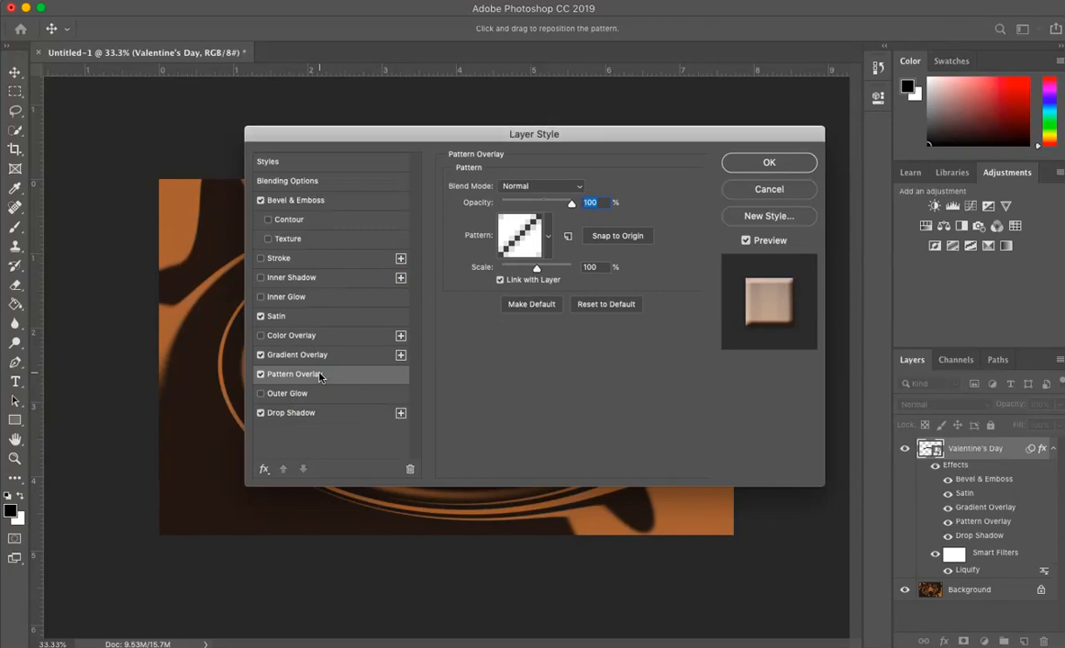
{"action": "left_click", "coordinate": [546, 236]}
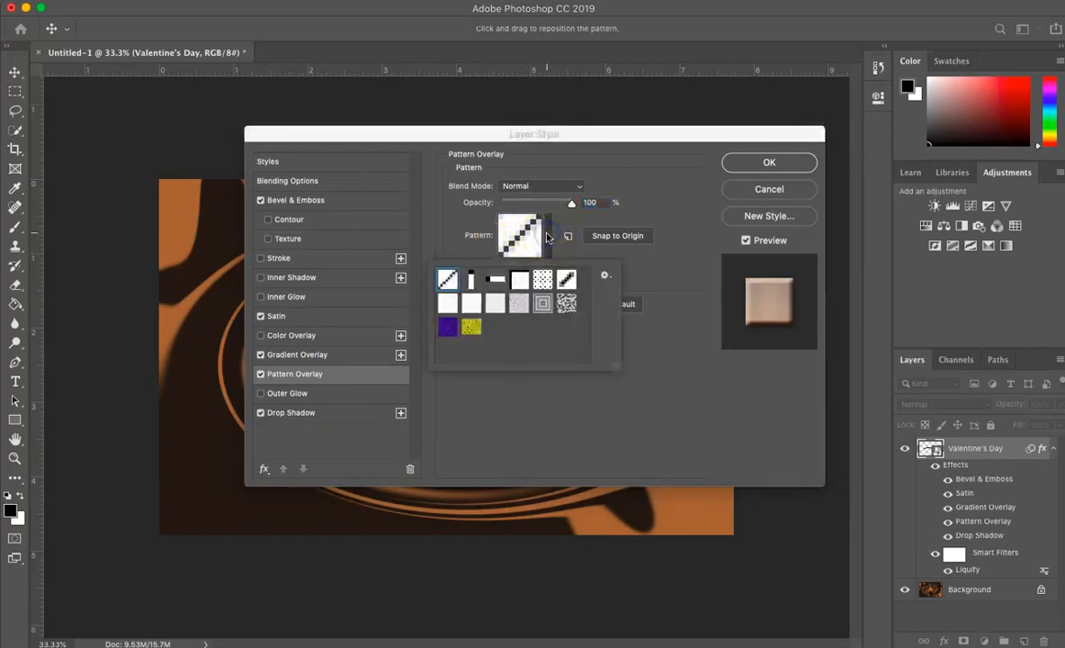
{"action": "left_click", "coordinate": [605, 278]}
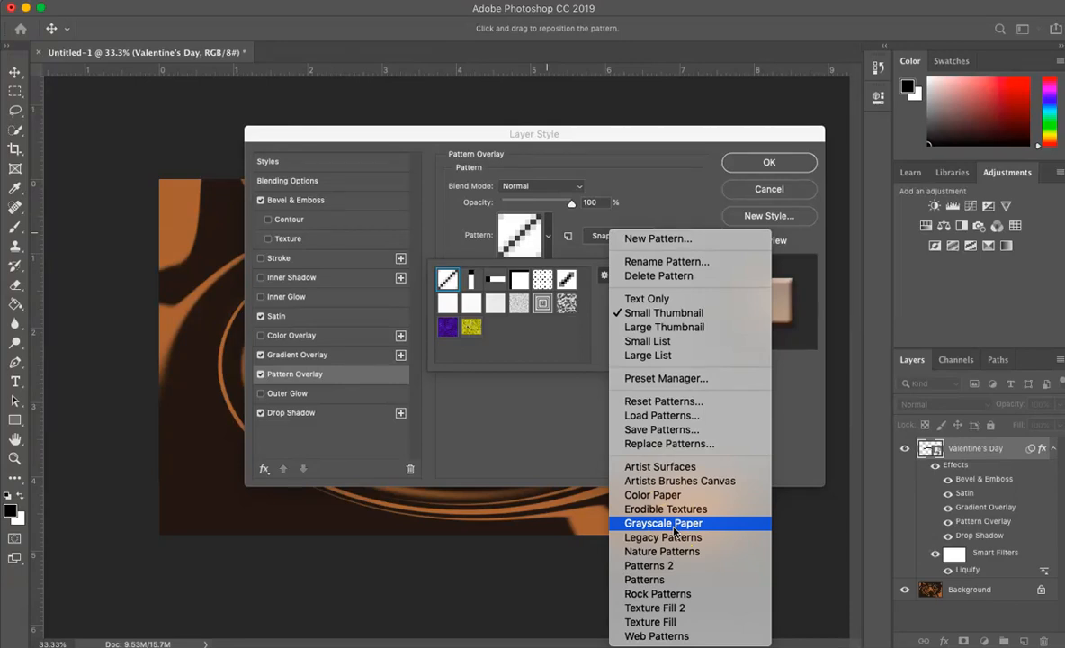
{"action": "left_click", "coordinate": [675, 579]}
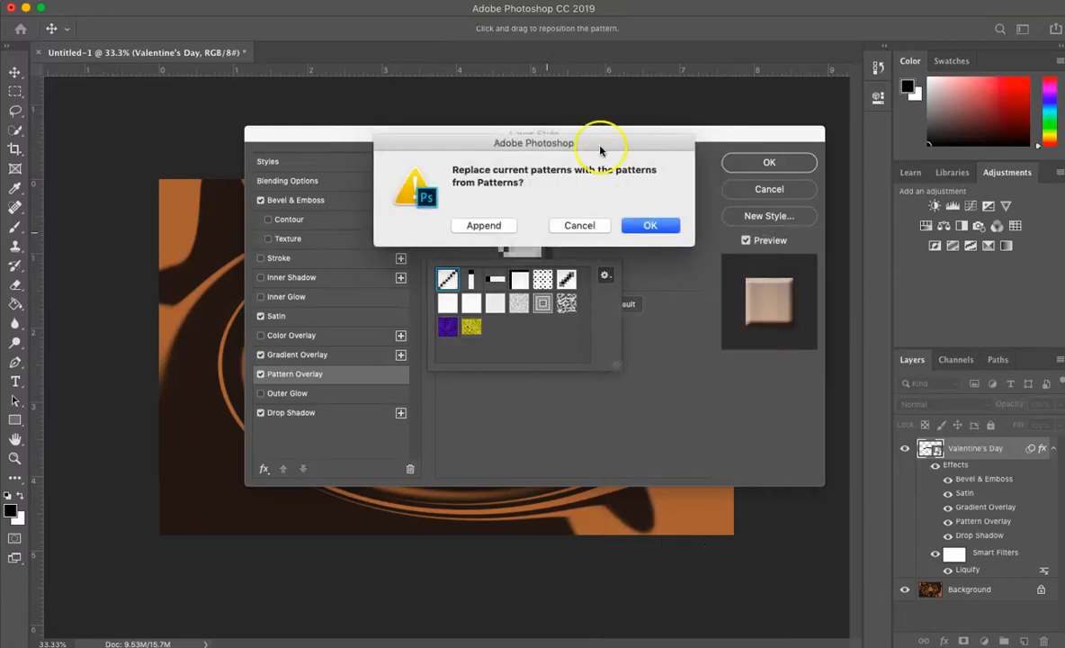
{"action": "left_click", "coordinate": [487, 226]}
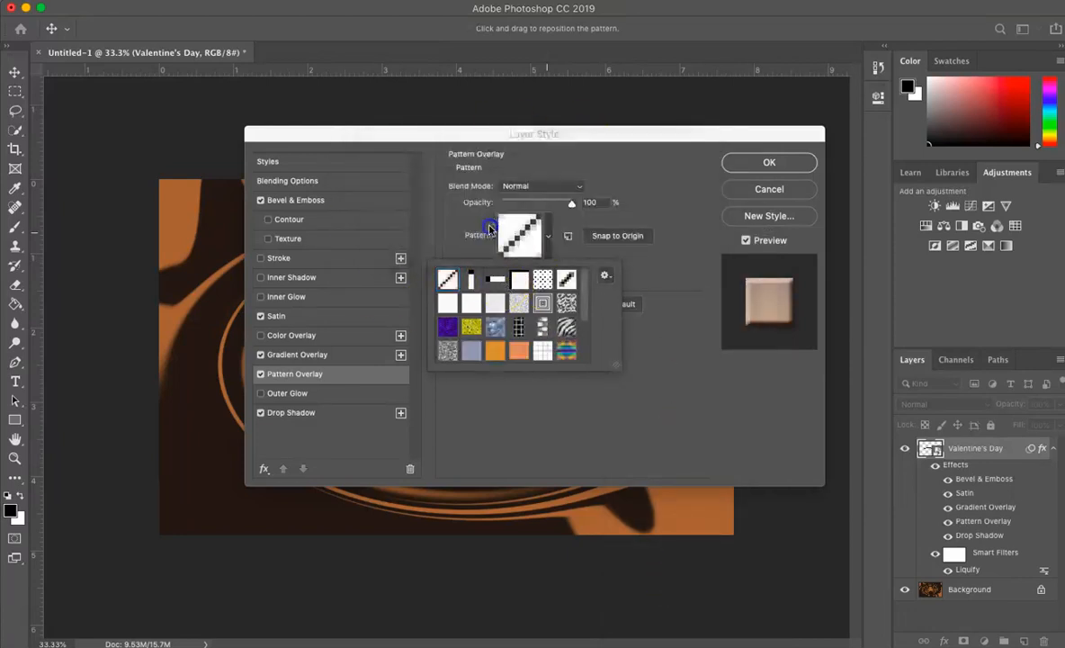
Step: Choose the gray marbled, metallic-looking pattern beside the red-orange one for the overlay
{"action": "scroll", "coordinate": [551, 331], "scroll_direction": "down", "scroll_amount": 2}
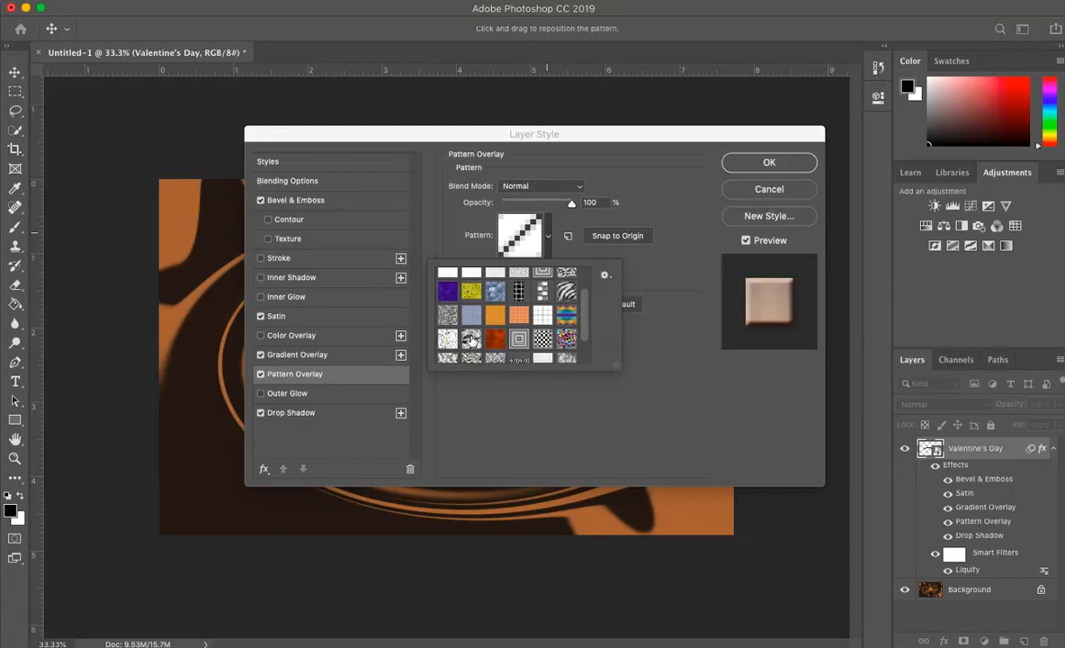
{"action": "left_click", "coordinate": [472, 339]}
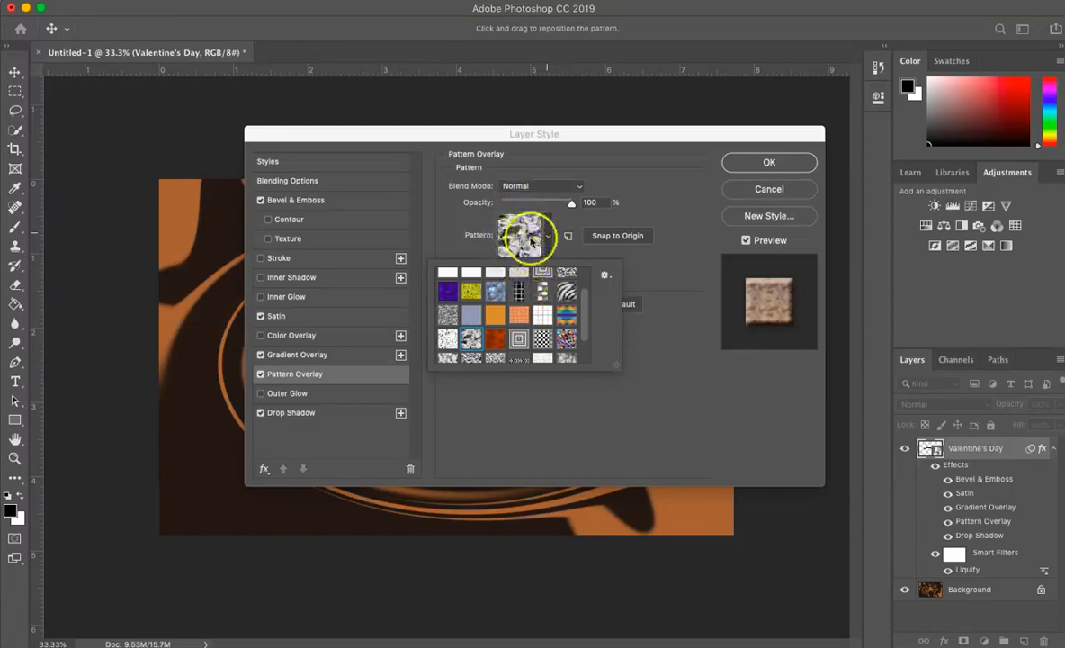
{"action": "left_click", "coordinate": [647, 192]}
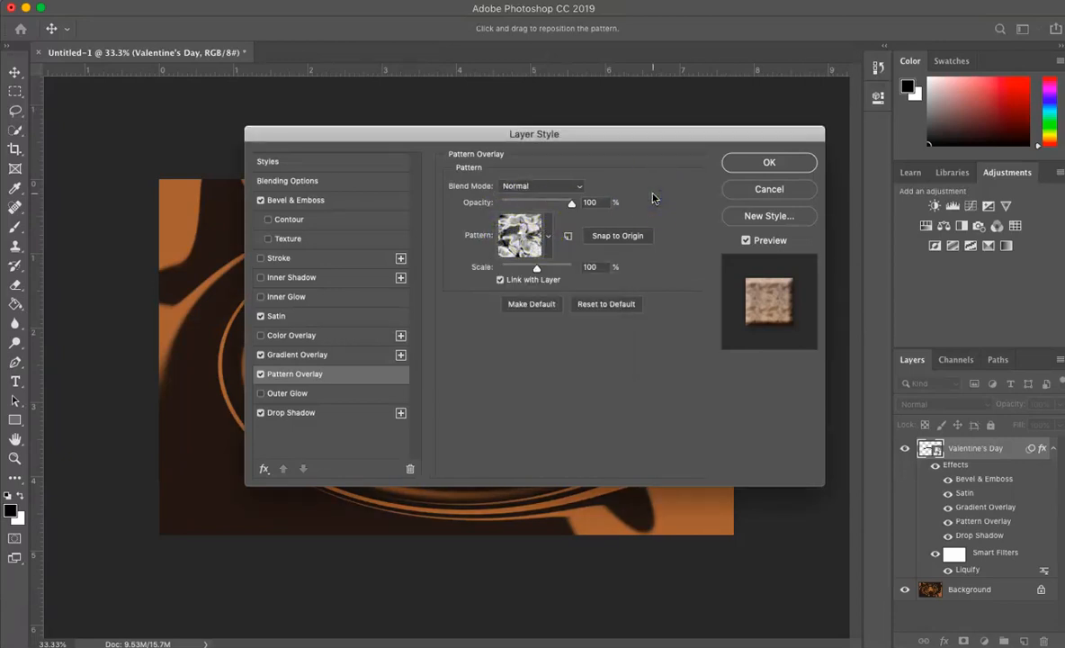
Step: Set the pattern overlay to Multiply blend mode, 27% opacity and 880% scale, and apply the layer style
{"action": "left_click", "coordinate": [550, 189]}
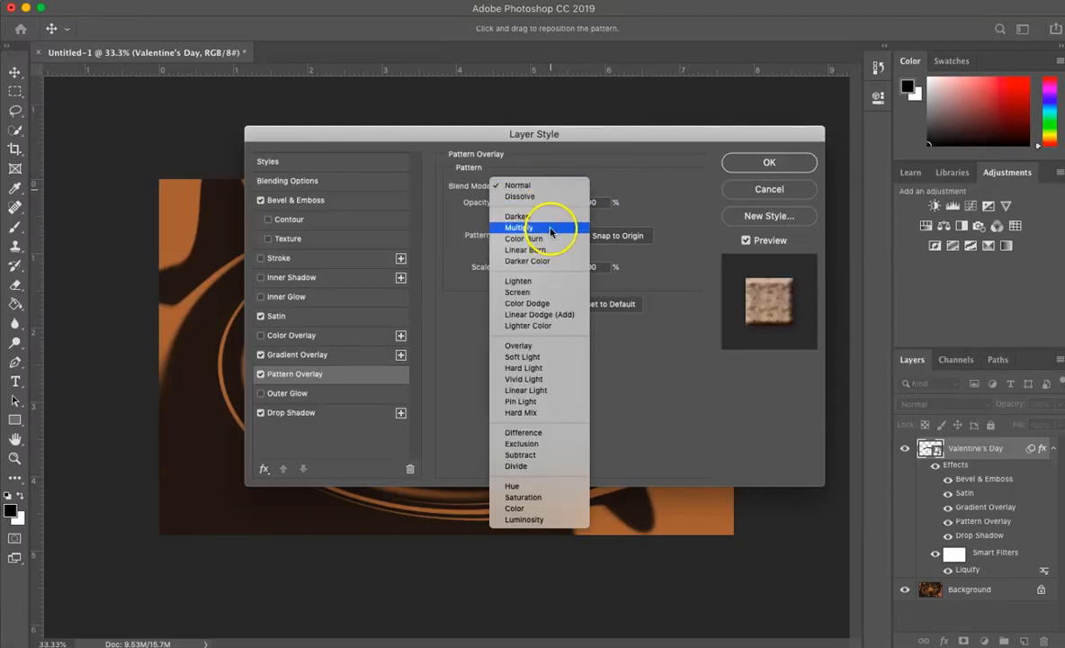
{"action": "left_click", "coordinate": [544, 228]}
{"action": "double_click", "coordinate": [594, 200]}
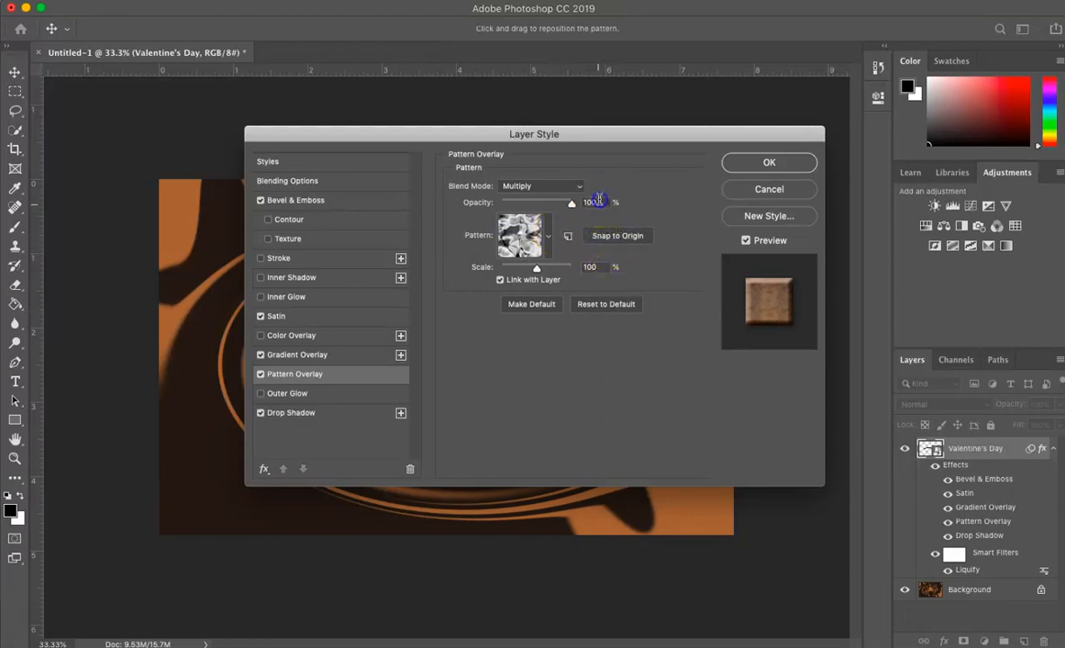
{"action": "type", "text": "27"}
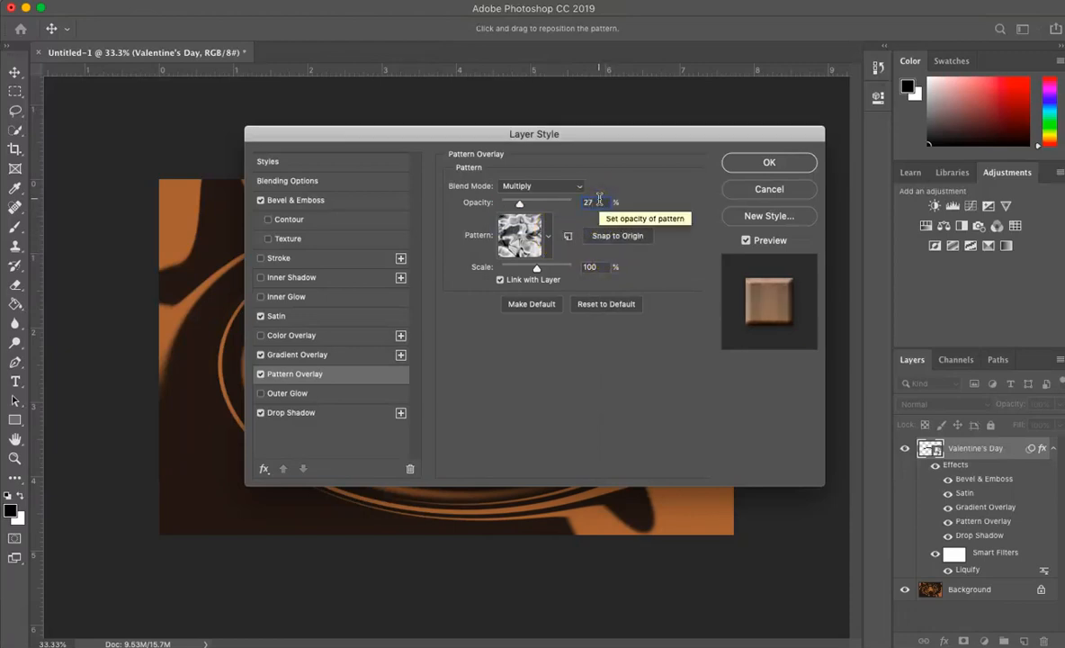
{"action": "double_click", "coordinate": [597, 266]}
{"action": "type", "text": "880"}
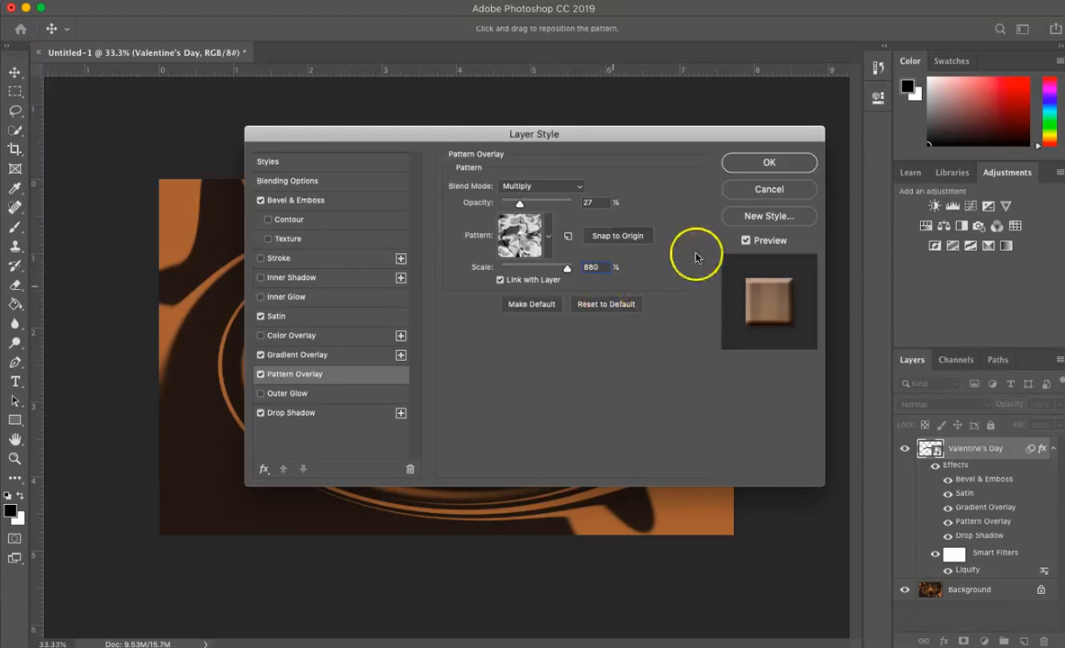
{"action": "left_click", "coordinate": [755, 164]}
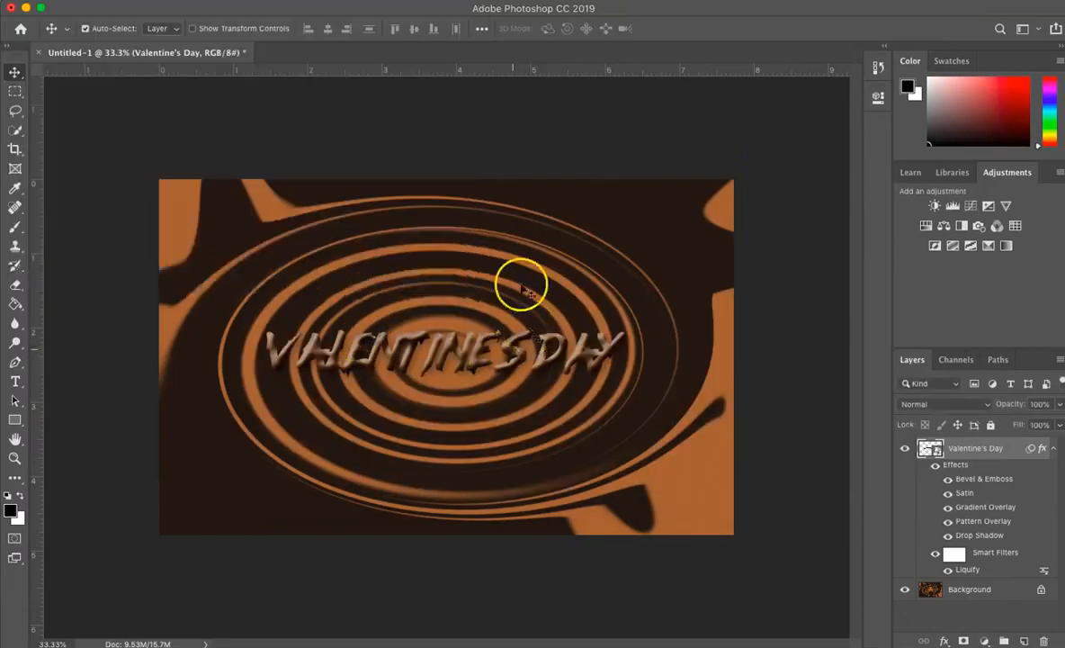